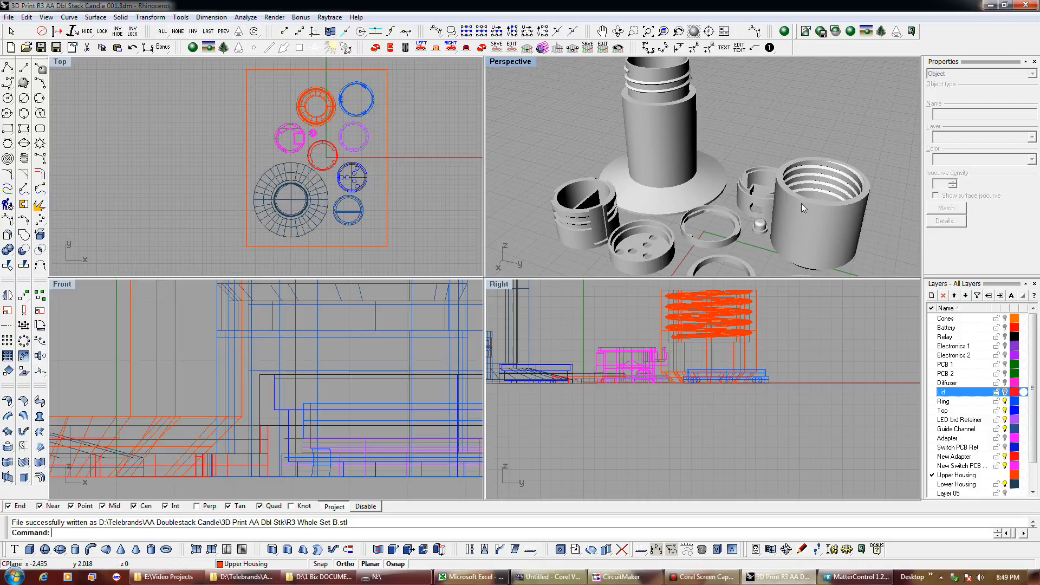
# Inspect the two threaded parts, the flanged lower housing and the upper housing, by highlighting each in the perspective view.
pyautogui.click(683, 133)
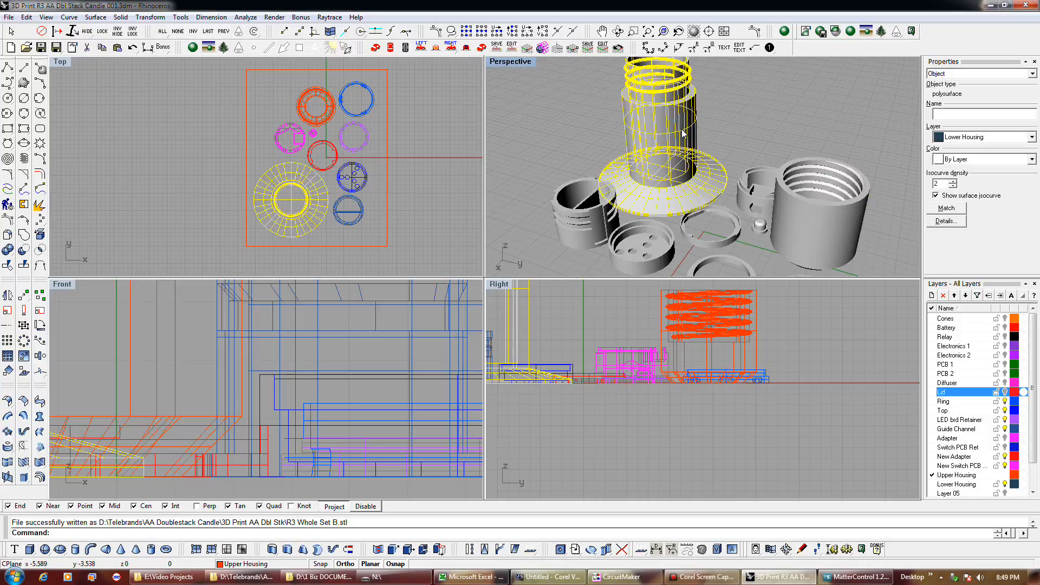
pyautogui.click(800, 203)
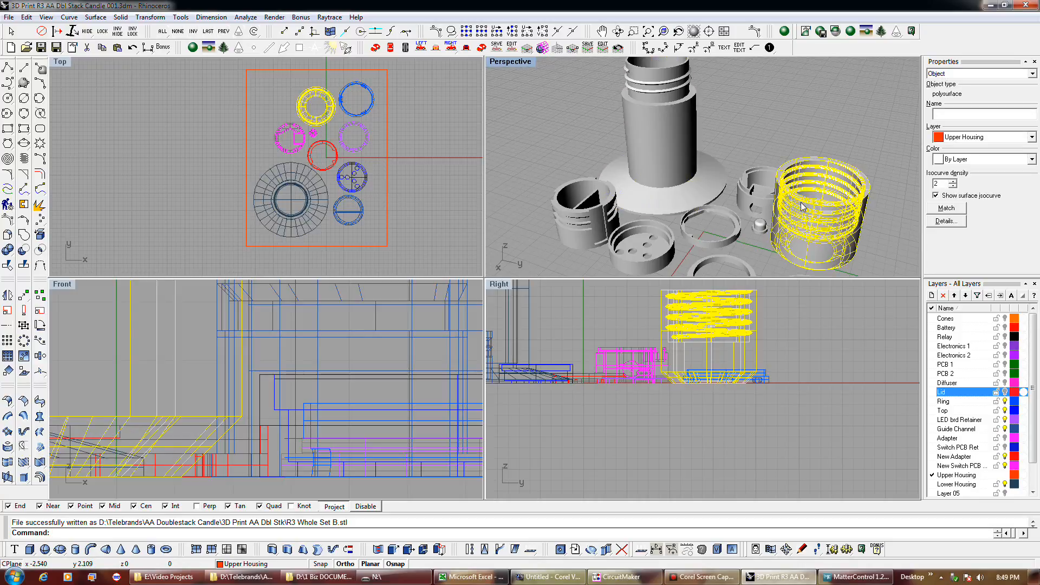
pyautogui.click(690, 160)
pyautogui.click(798, 202)
pyautogui.click(655, 147)
pyautogui.click(824, 216)
# Switch to MatterControl, look through the library and program information, and return to the print queue.
pyautogui.click(848, 576)
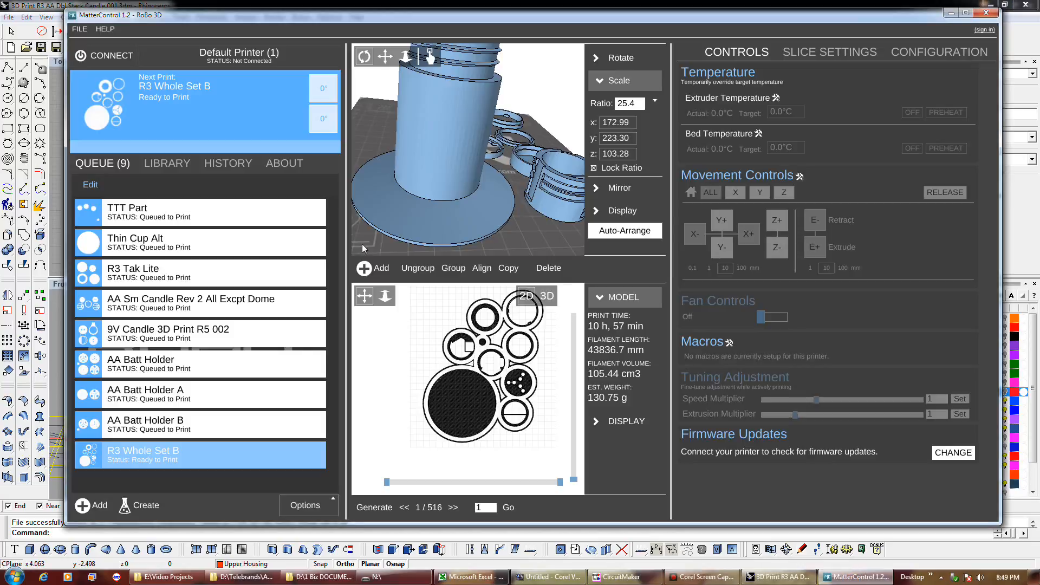
pyautogui.click(222, 167)
pyautogui.click(187, 163)
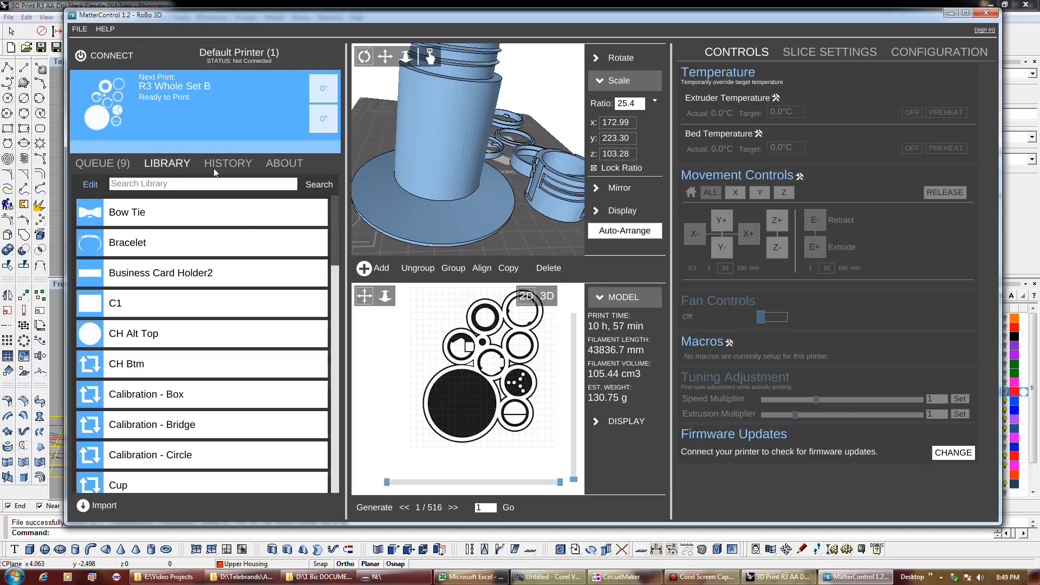
pyautogui.click(271, 165)
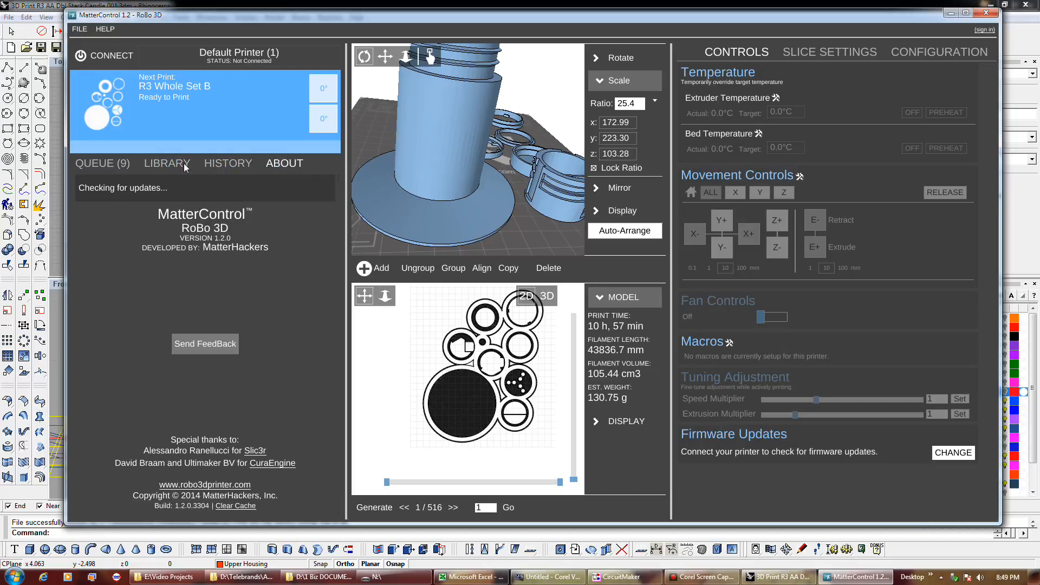
pyautogui.click(114, 162)
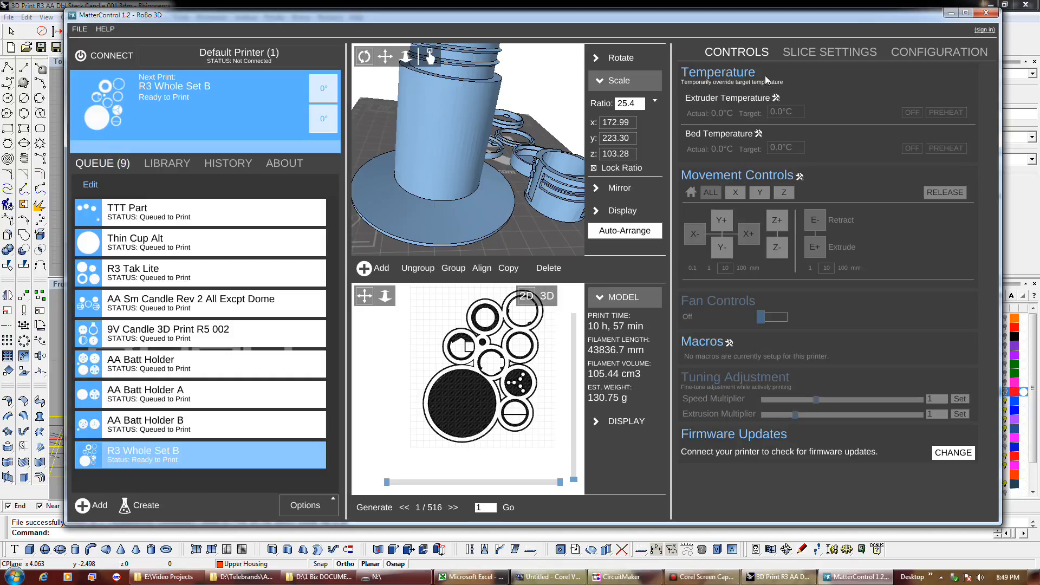
# Set the slicing quality to High and generate the layers for R3 Whole Set B.
pyautogui.click(820, 53)
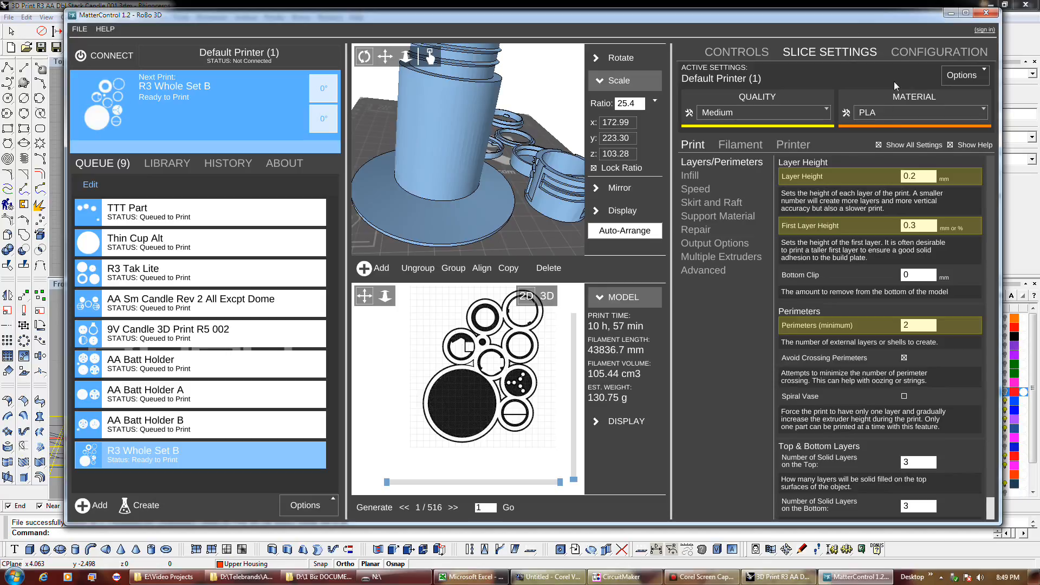
pyautogui.click(782, 114)
pyautogui.click(764, 143)
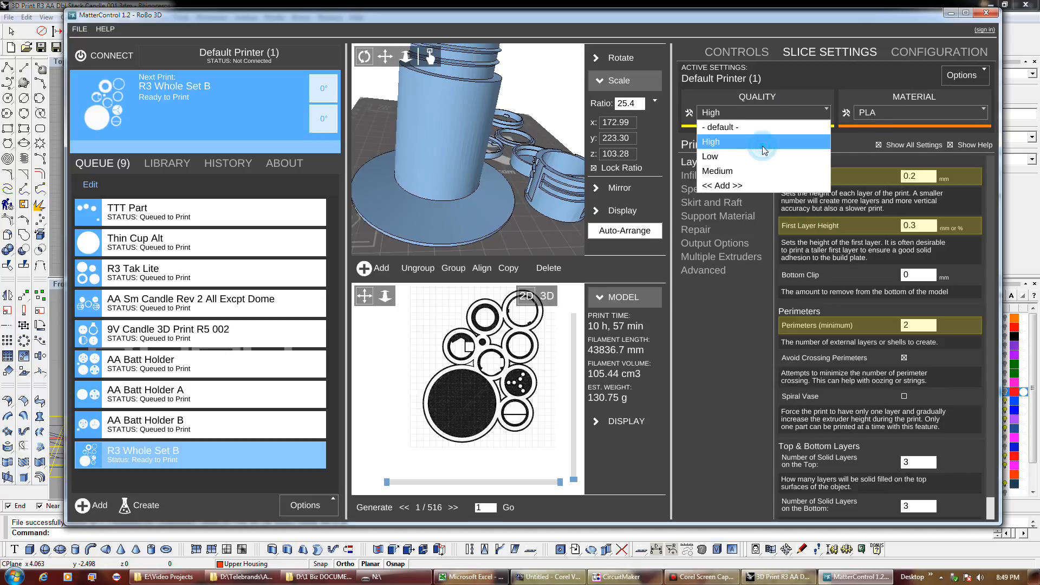
pyautogui.click(364, 507)
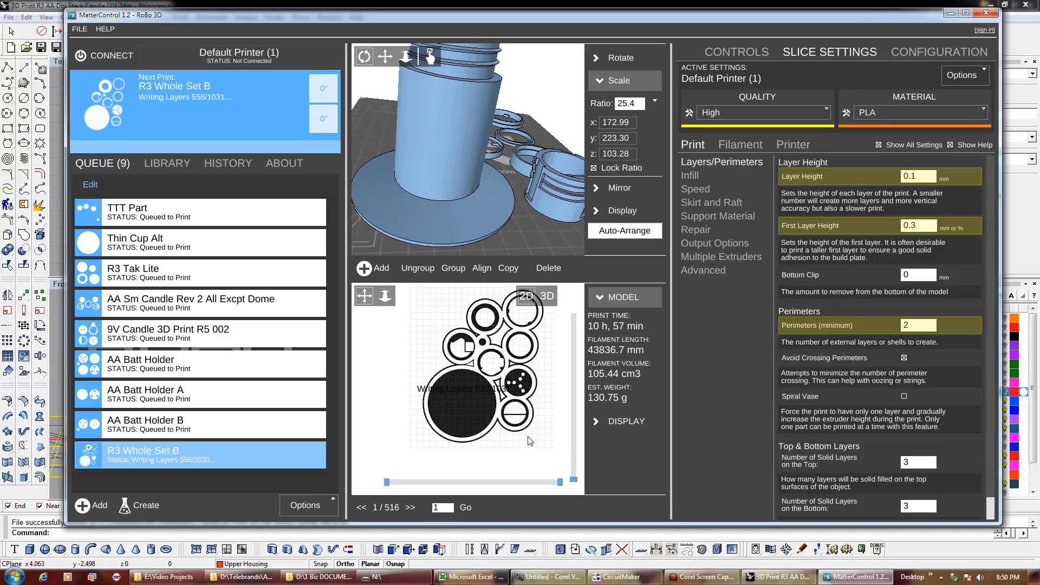
# Switch to Rhino and export the upper and lower housings together as a binary STL file named "R3 threaded".
pyautogui.click(775, 577)
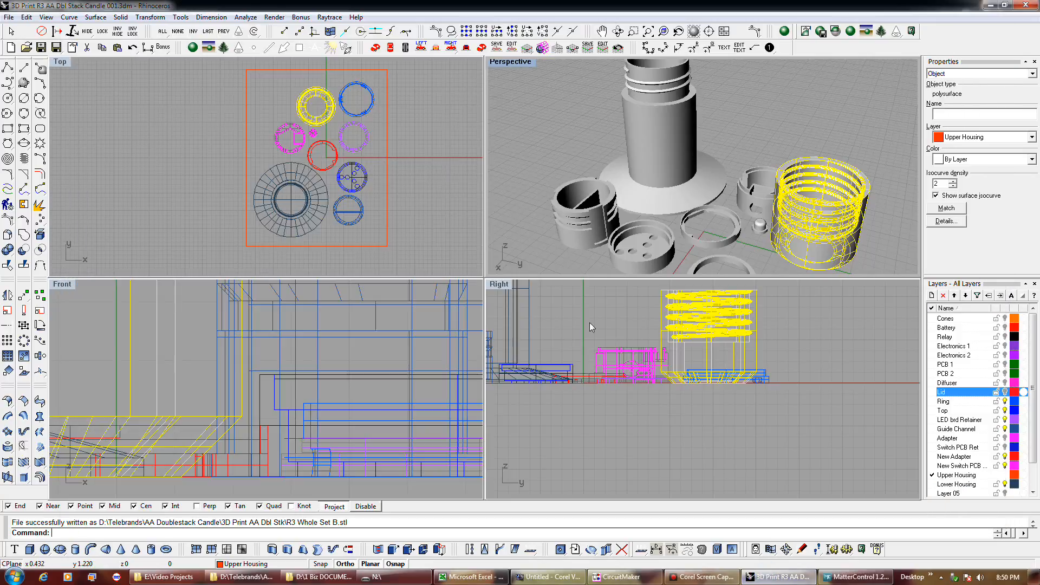
pyautogui.keyDown('shift'); pyautogui.click(675, 175); pyautogui.keyUp('shift')
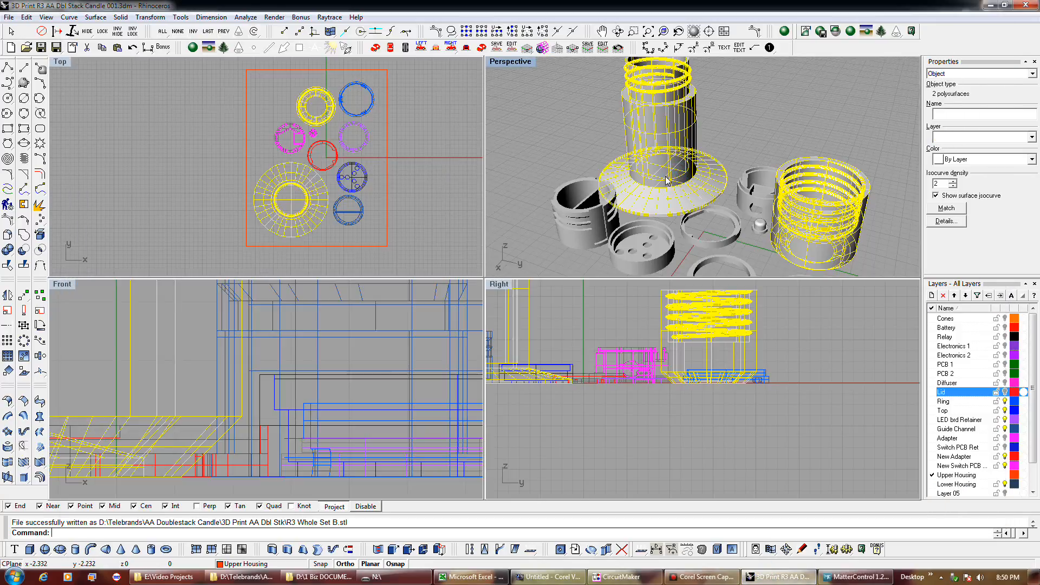
pyautogui.click(9, 17)
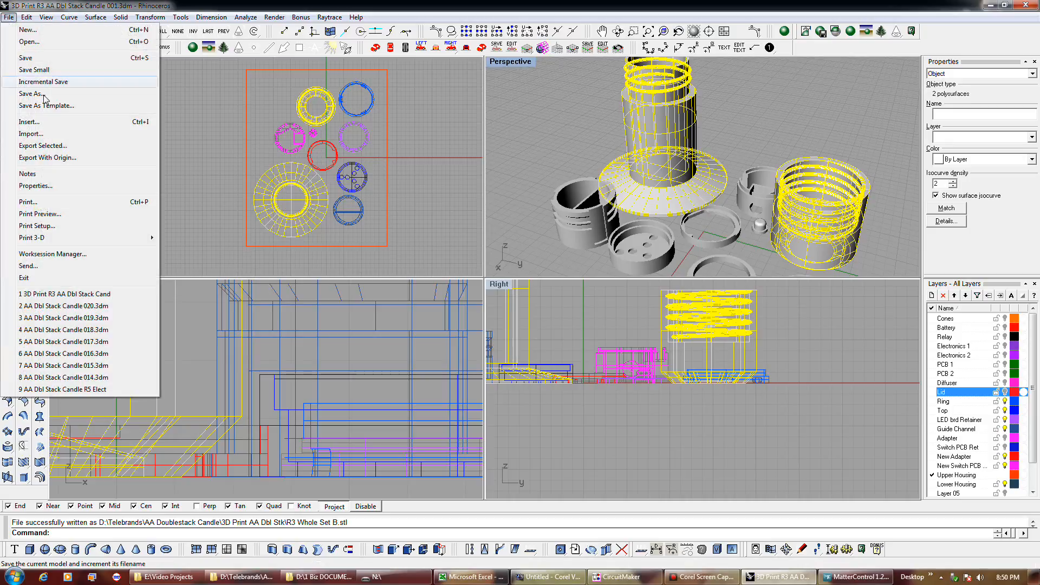
pyautogui.click(51, 145)
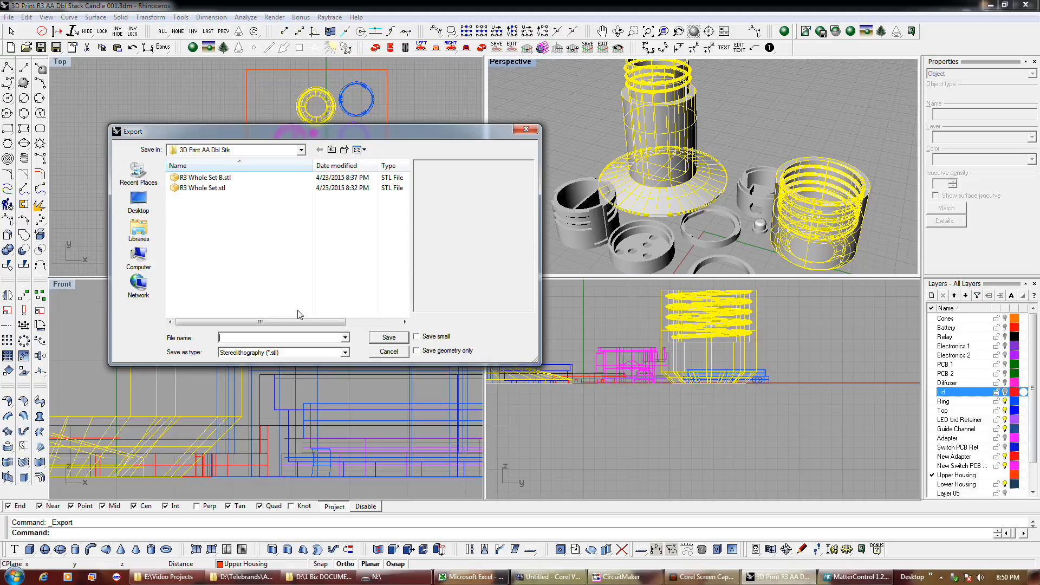
pyautogui.write('R3 ')
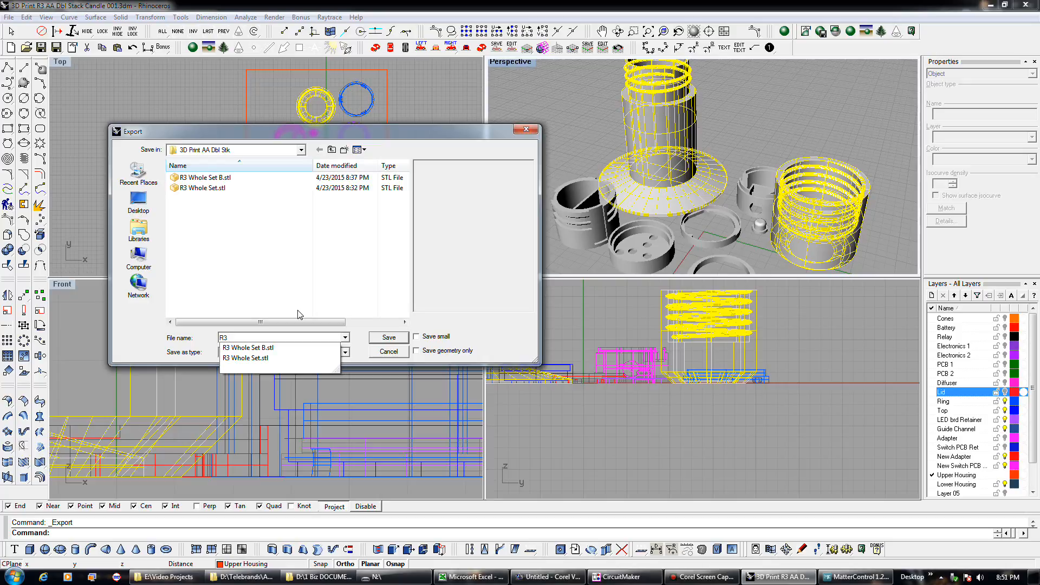
pyautogui.write('threaded')
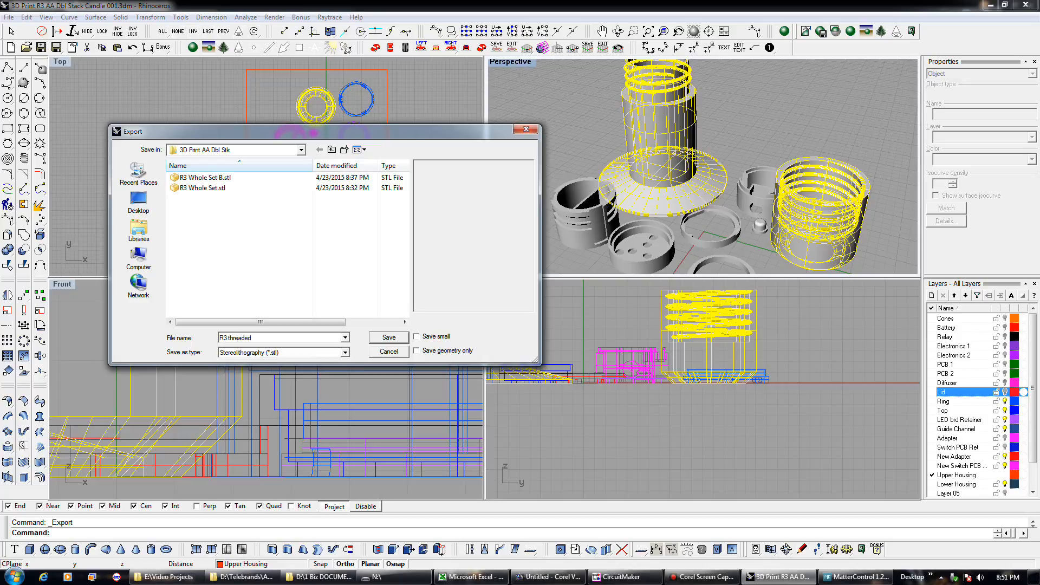
pyautogui.press('Return')
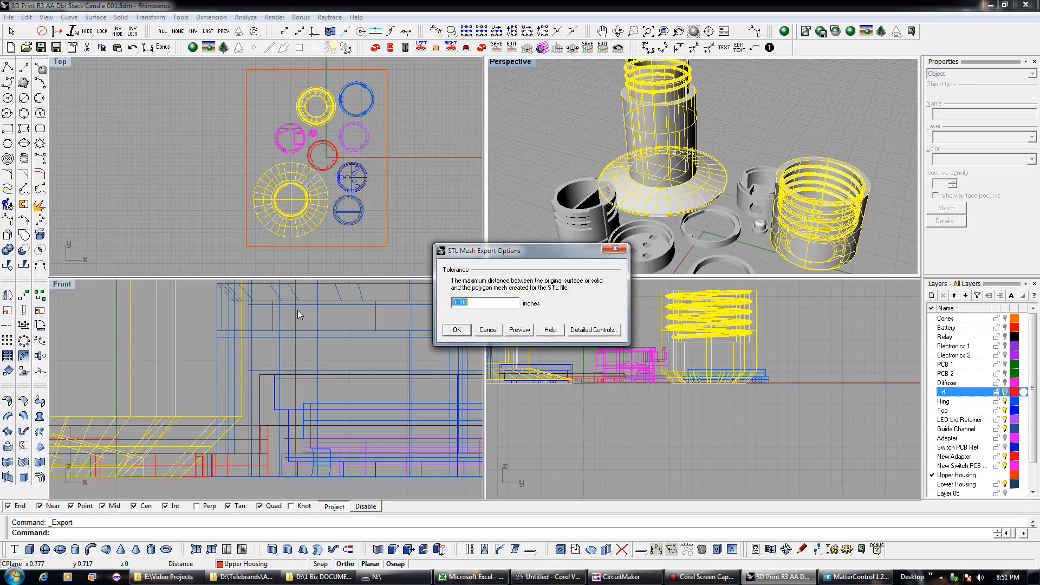
pyautogui.press('Return')
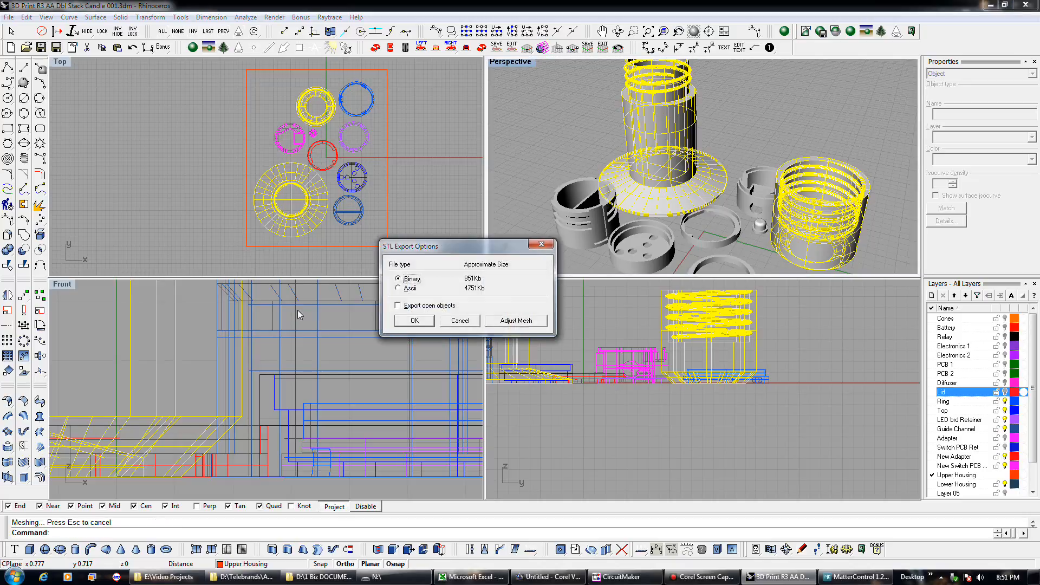
pyautogui.click(415, 322)
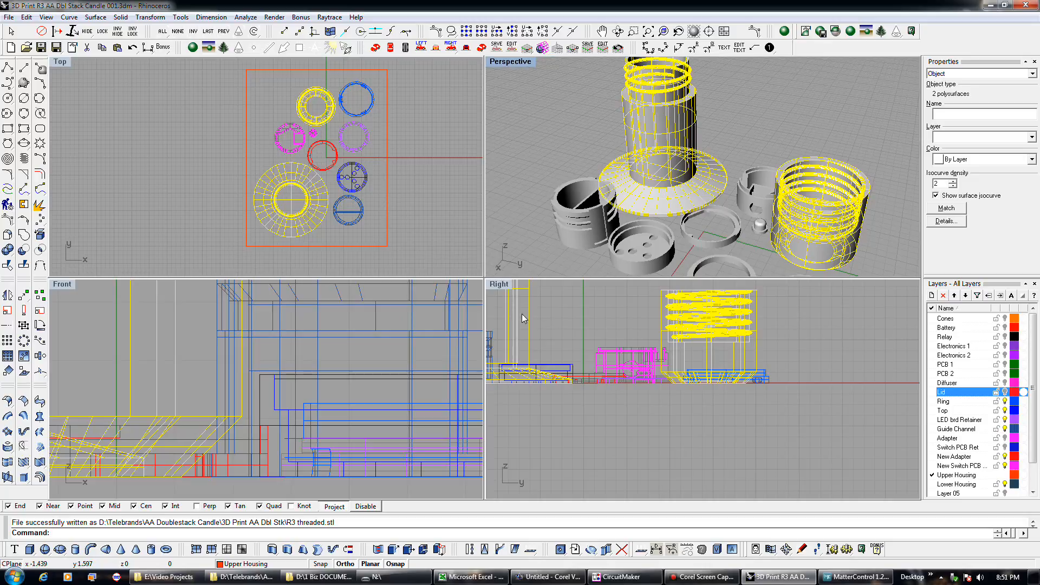
# Switch to MatterControl to check the print estimates for R3 Whole Set B at High quality, and return to Rhino.
pyautogui.click(846, 577)
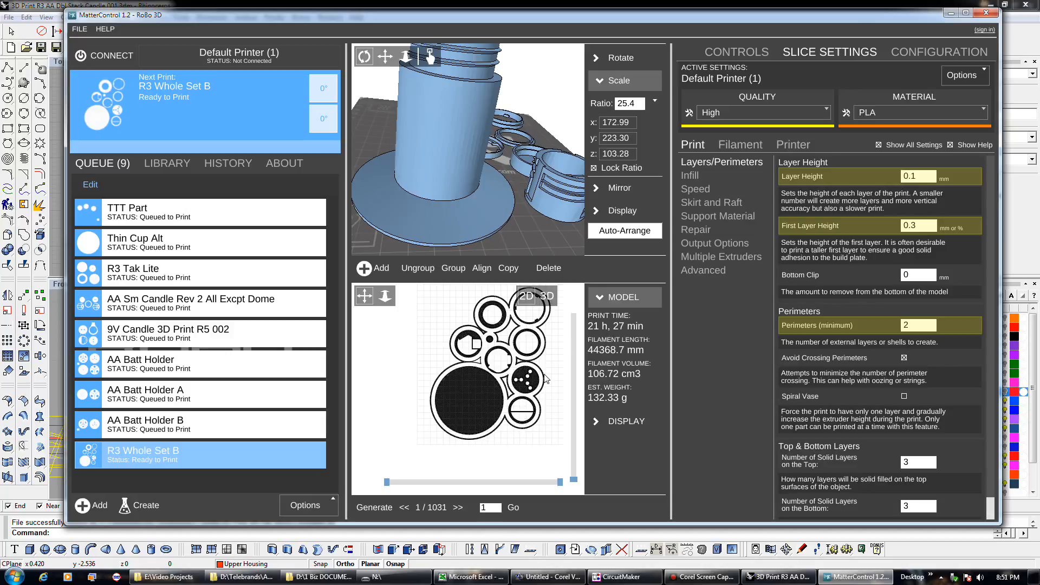
pyautogui.click(782, 576)
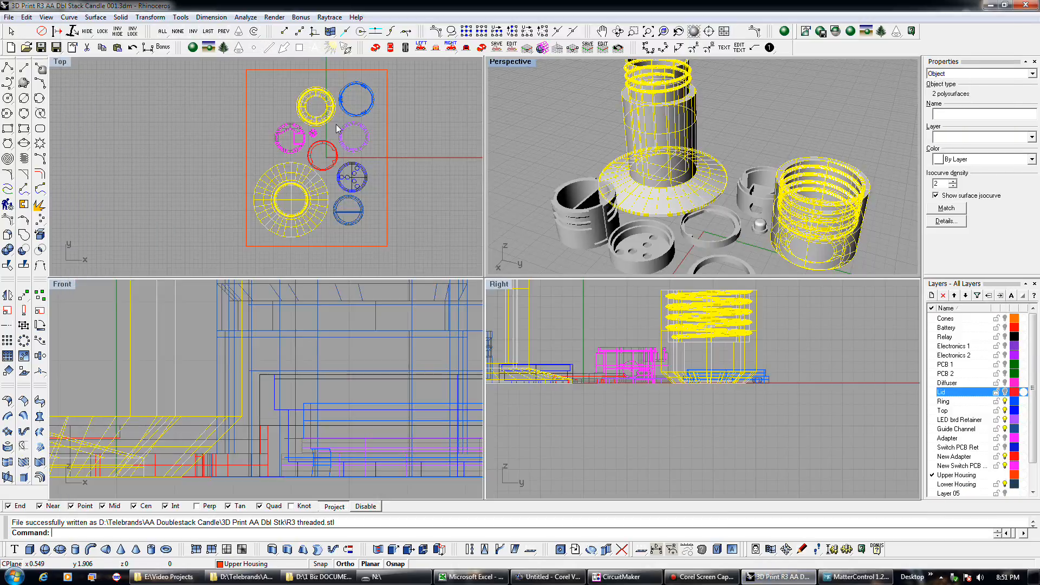
# Select all the small candle parts in the top view, leaving out the upper and lower housings.
pyautogui.keyDown('shift'); pyautogui.click(303, 140); pyautogui.keyUp('shift')
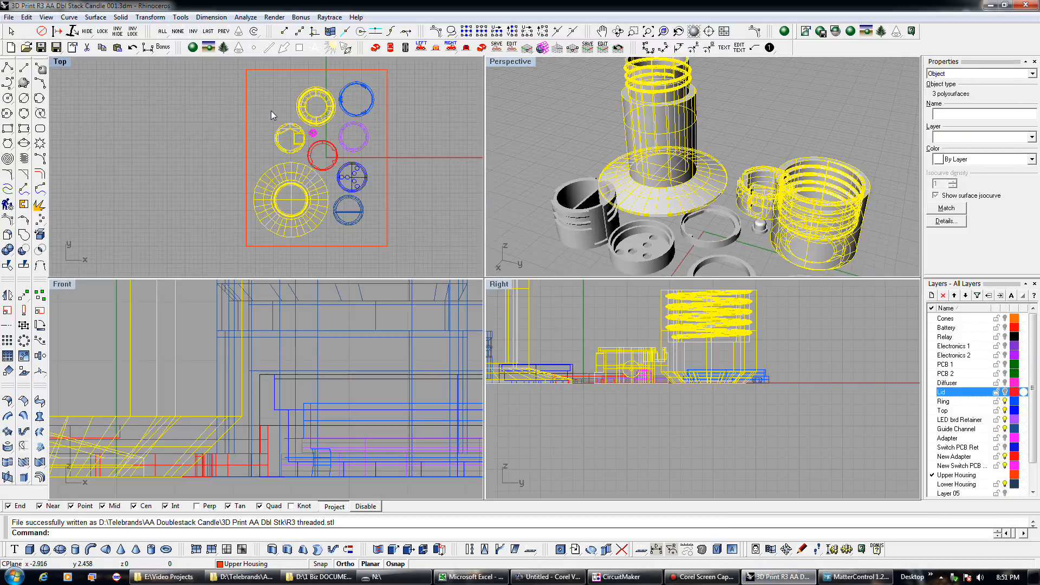
pyautogui.click(274, 115)
pyautogui.click(298, 140)
pyautogui.keyDown('shift'); pyautogui.click(313, 134); pyautogui.keyUp('shift')
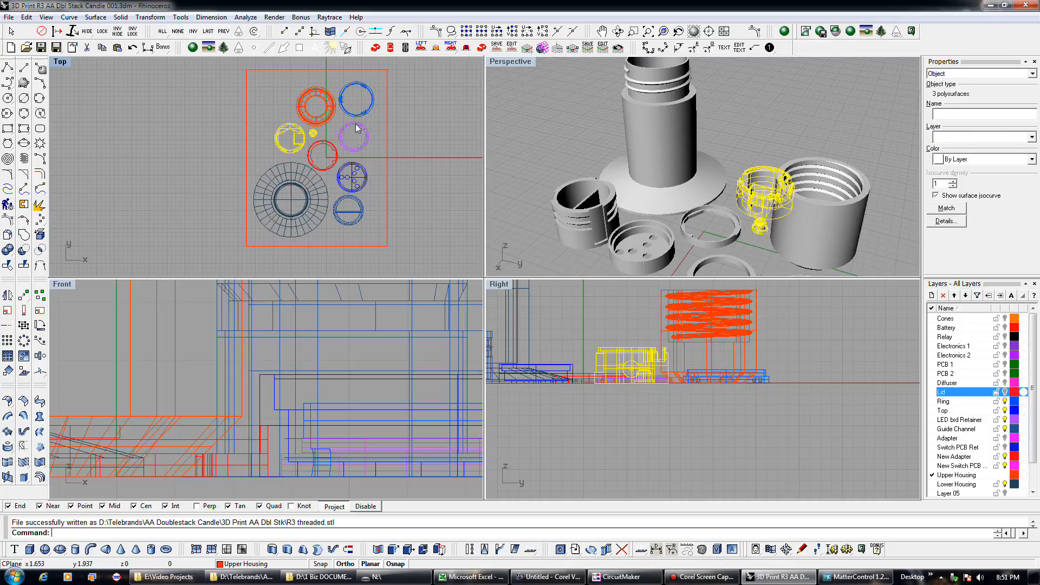
pyautogui.keyDown('shift'); pyautogui.click(357, 128); pyautogui.keyUp('shift')
pyautogui.keyDown('shift'); pyautogui.click(360, 105); pyautogui.keyUp('shift')
pyautogui.keyDown('shift'); pyautogui.click(332, 142); pyautogui.keyUp('shift')
pyautogui.keyDown('shift'); pyautogui.click(353, 167); pyautogui.keyUp('shift')
pyautogui.keyDown('shift'); pyautogui.click(356, 212); pyautogui.keyUp('shift')
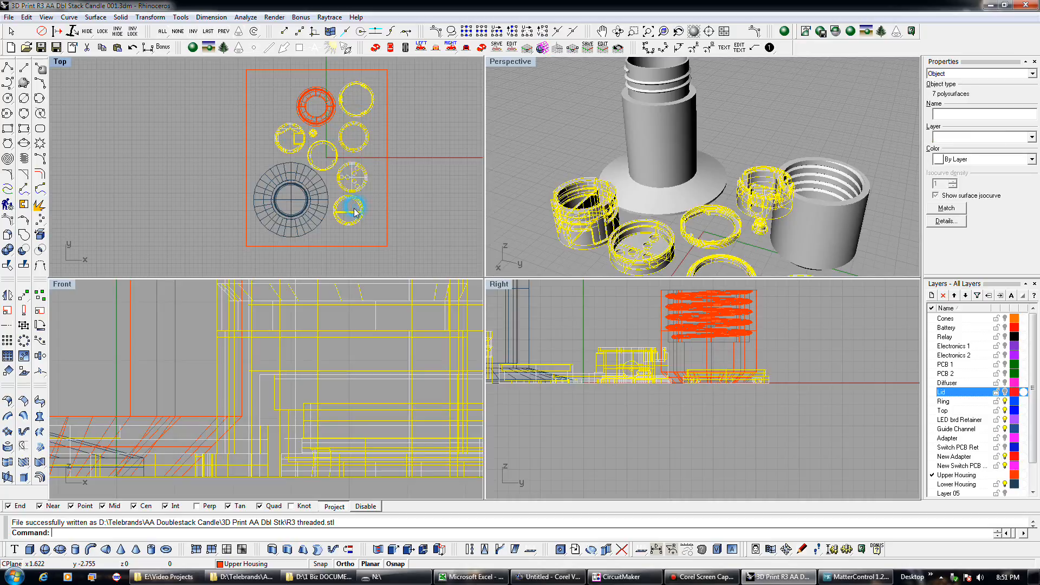
# Export the selected small parts as a binary STL file named "R3 Rest of set".
pyautogui.click(9, 17)
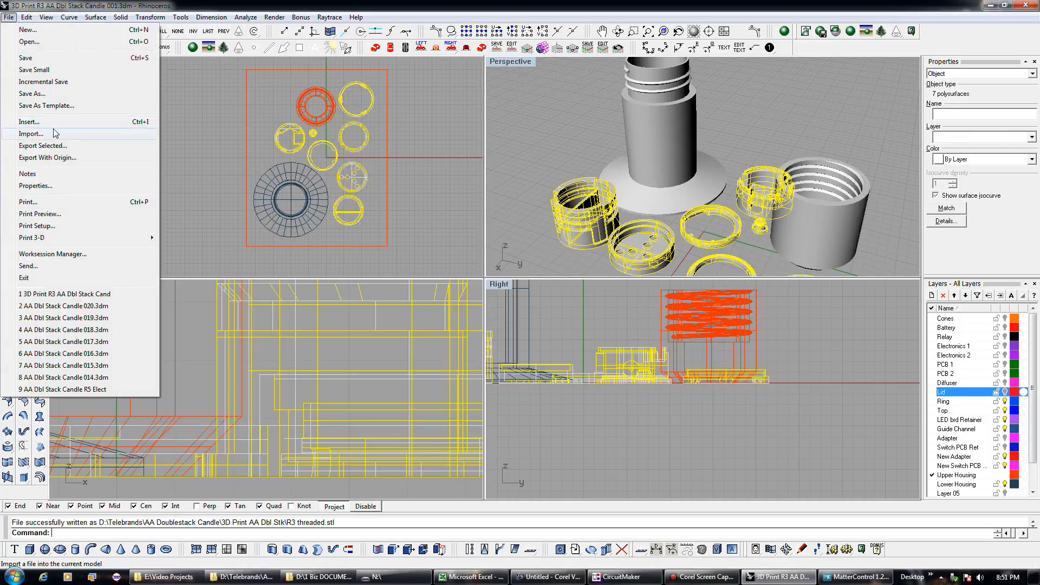
pyautogui.click(74, 145)
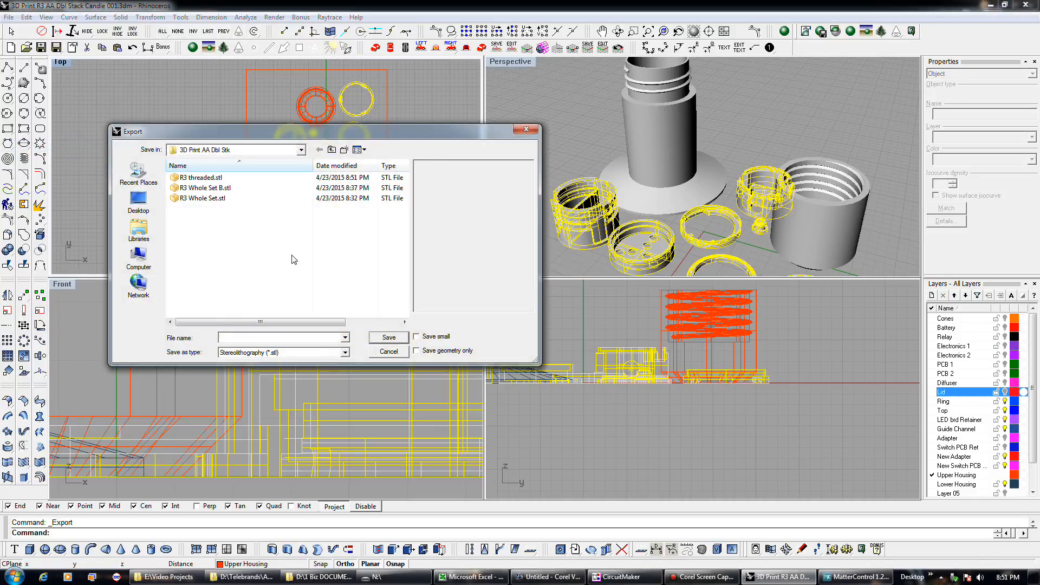
pyautogui.write('R3')
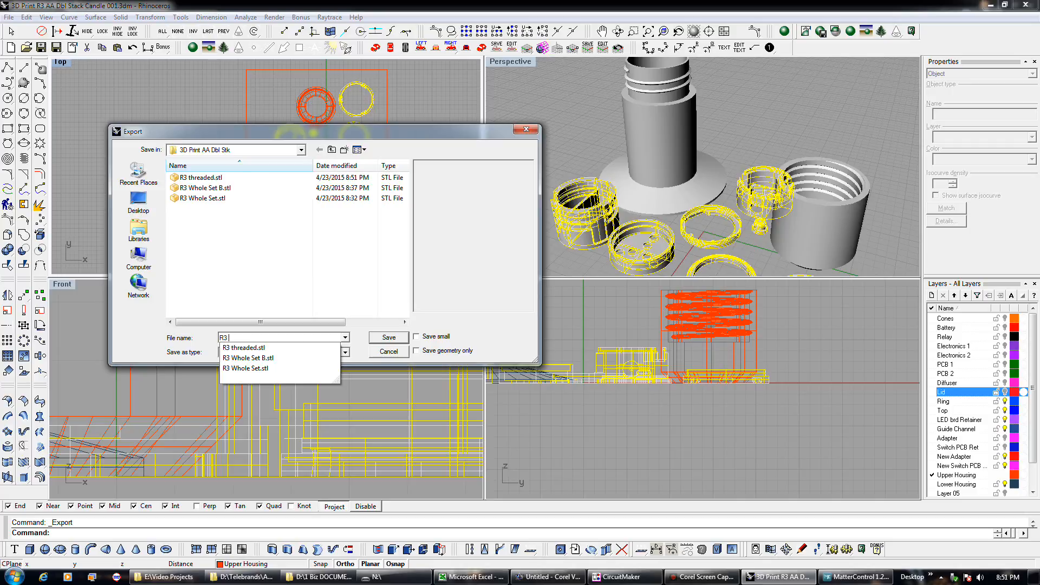
pyautogui.write(' Rest of set')
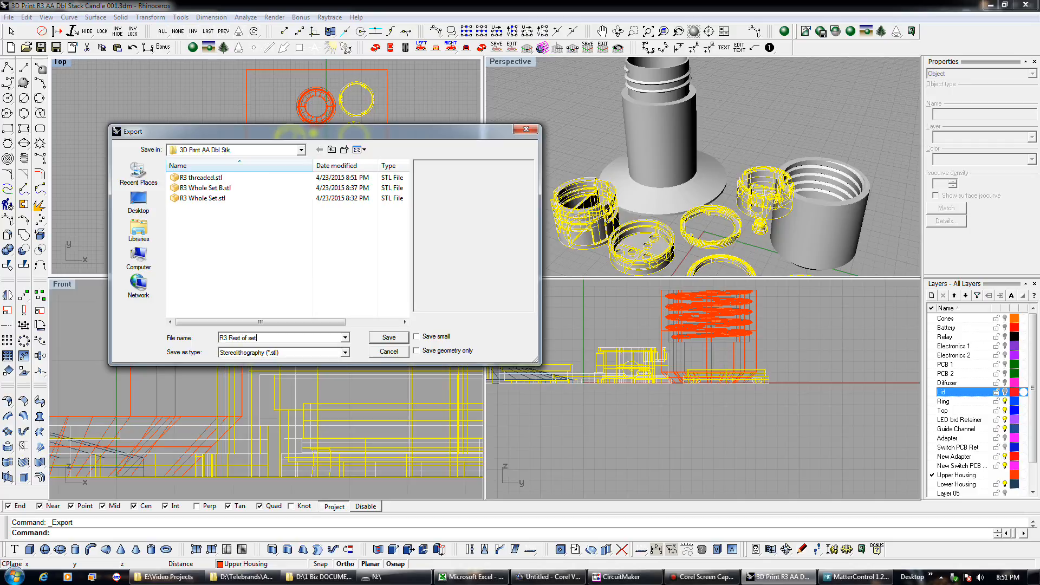
pyautogui.press('Return')
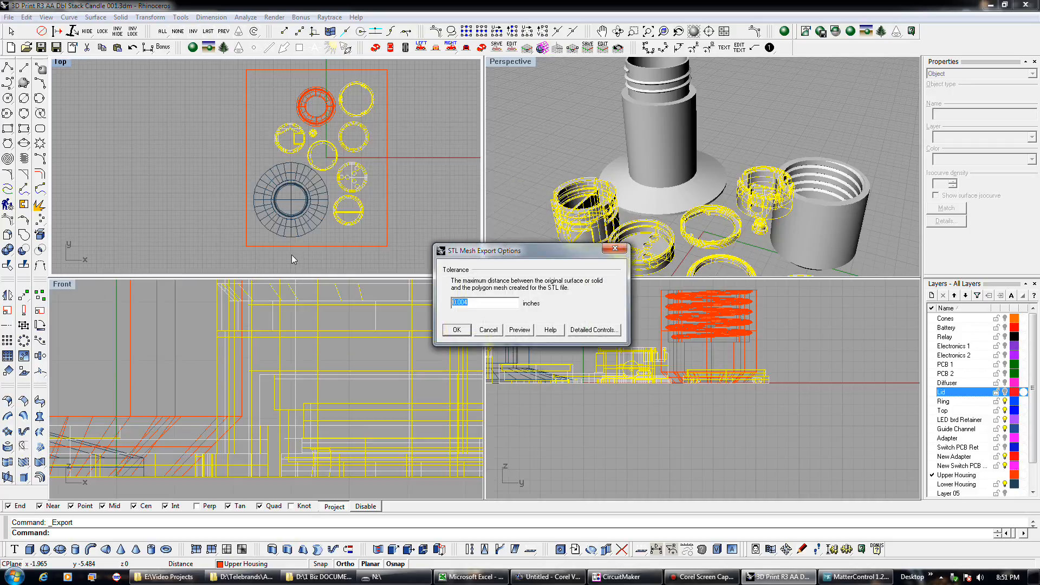
pyautogui.press('Return')
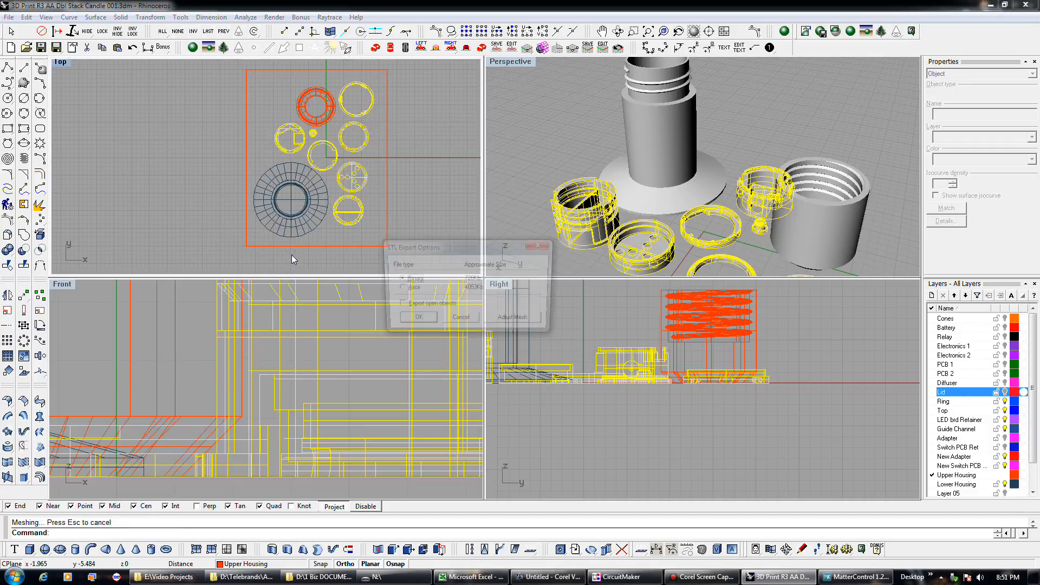
pyautogui.click(432, 323)
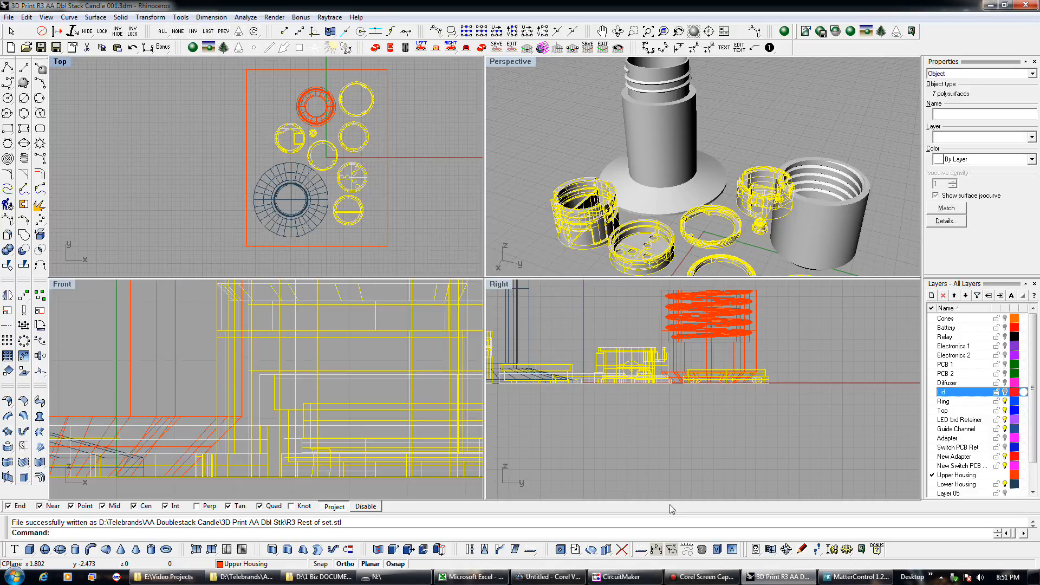
# Switch to MatterControl and remove AA Batt Holder A, AA Batt Holder B and R3 Whole Set B from the print queue.
pyautogui.click(845, 576)
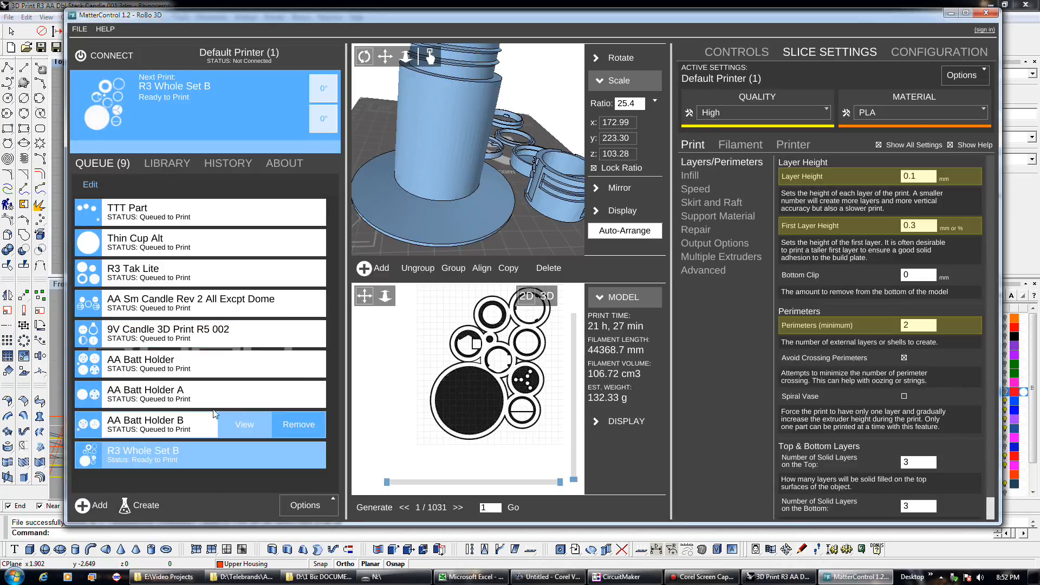
pyautogui.click(184, 395)
pyautogui.click(292, 396)
pyautogui.click(296, 421)
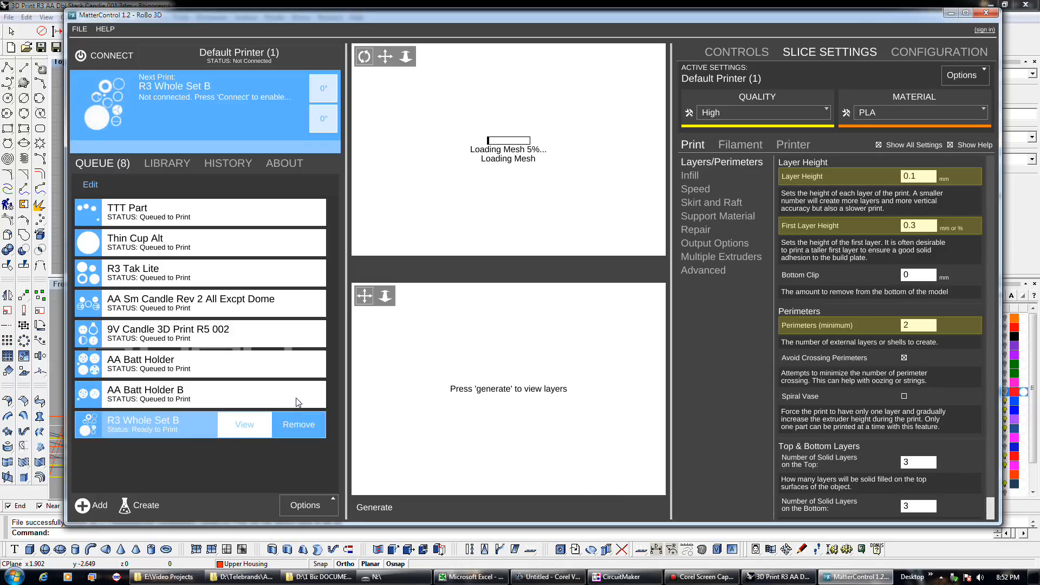
pyautogui.click(294, 397)
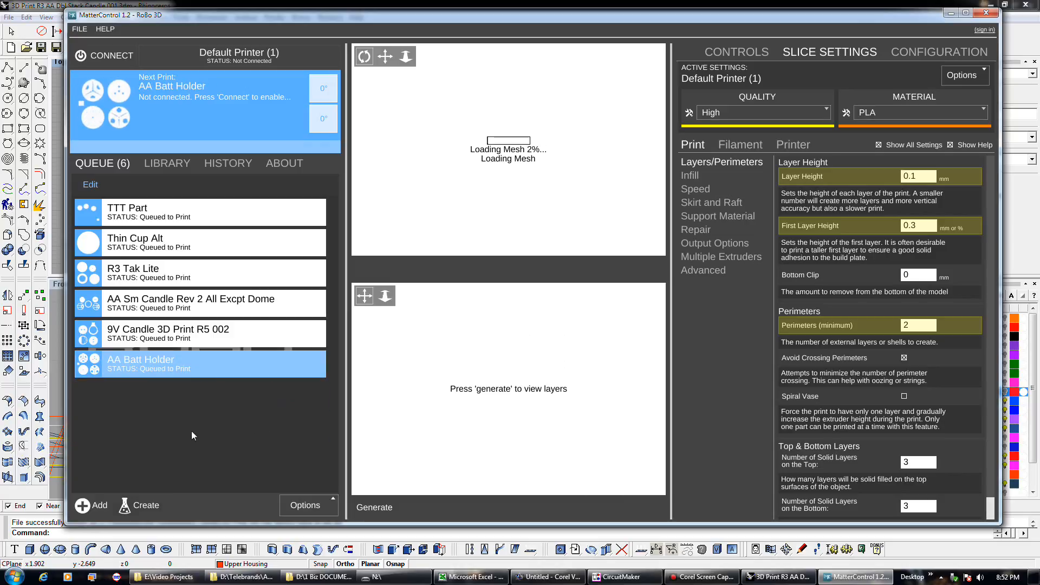
# Start adding a file to the print queue and browse to the Telebrands folder.
pyautogui.click(90, 508)
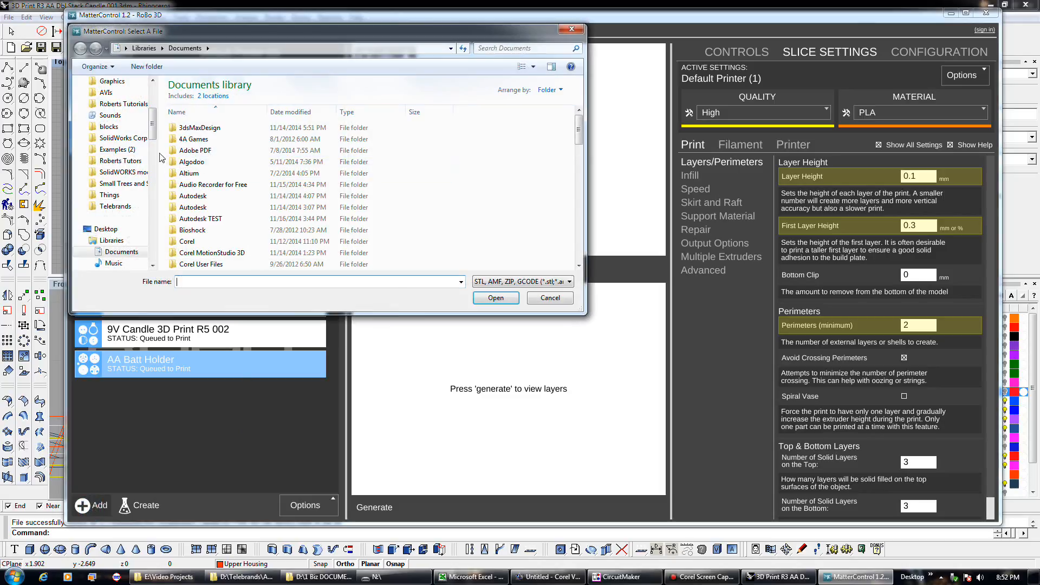
pyautogui.click(115, 206)
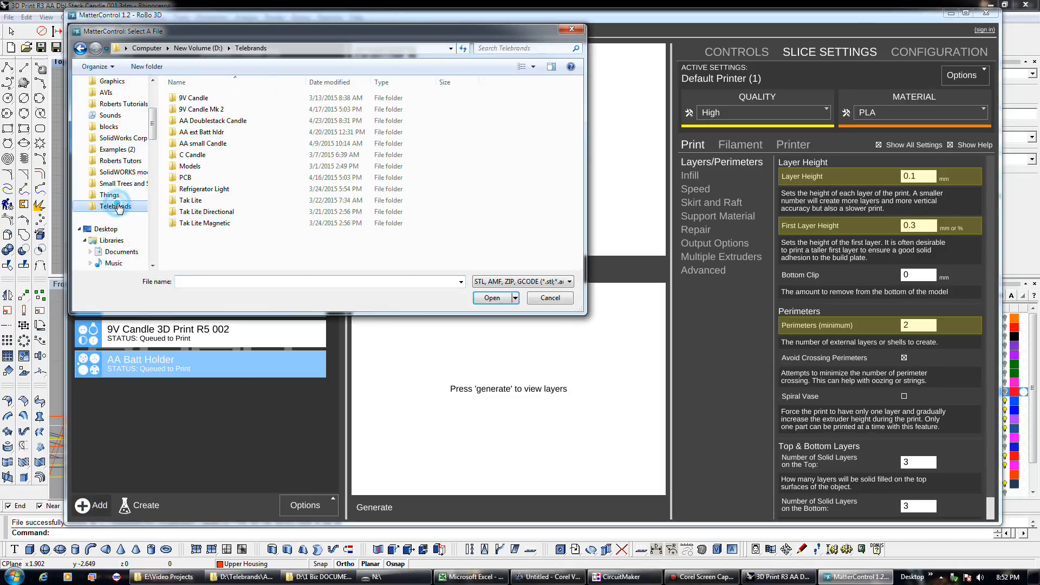
pyautogui.doubleClick(213, 131)
pyautogui.doubleClick(208, 98)
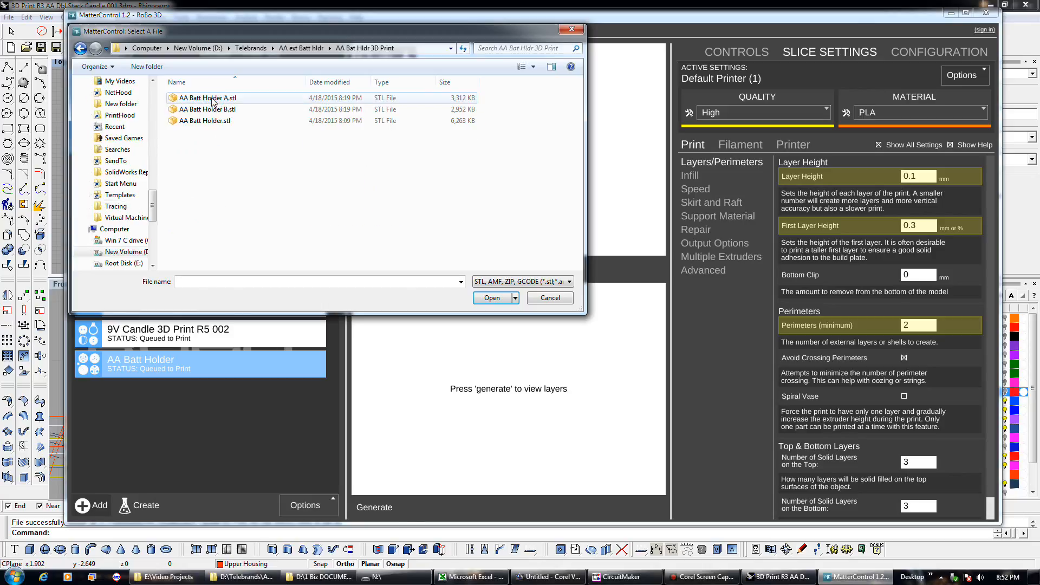
pyautogui.click(82, 49)
pyautogui.click(82, 49)
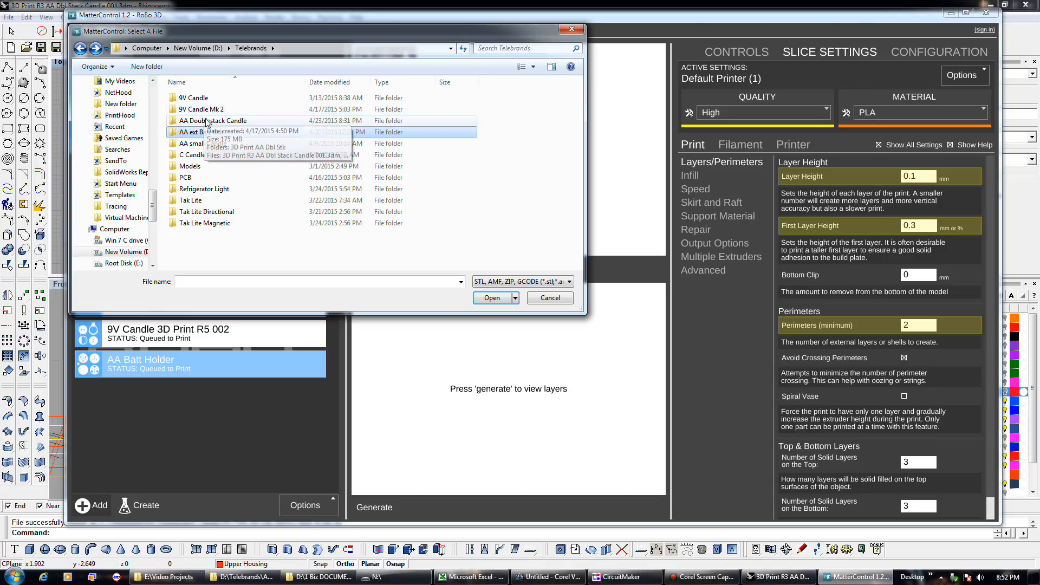
# Add R3 threaded.stl from AA Doublestack Candle\3D Print AA Dbl Stk to the print queue.
pyautogui.doubleClick(206, 132)
pyautogui.doubleClick(200, 100)
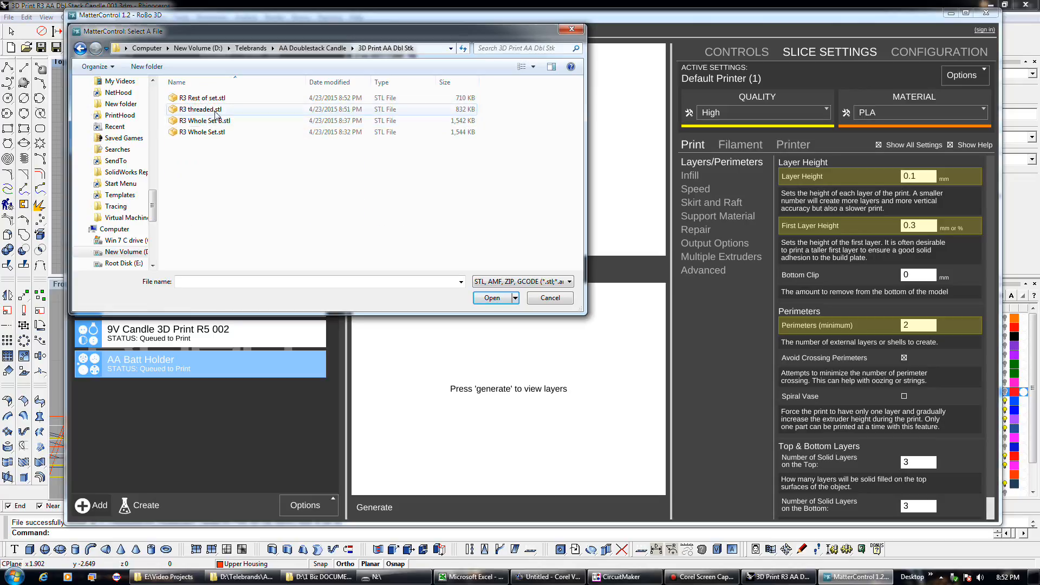
pyautogui.doubleClick(208, 109)
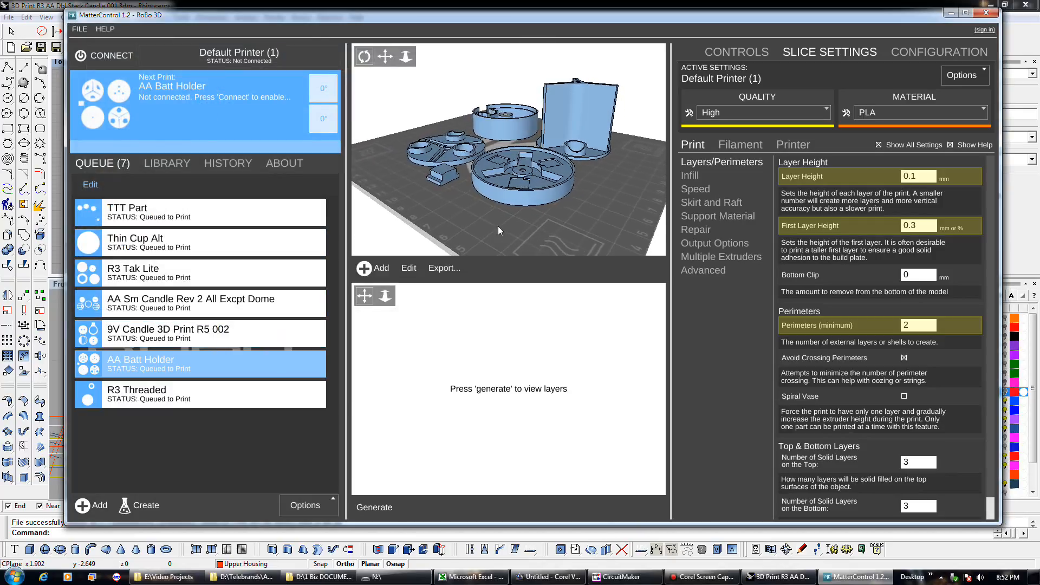
# Scale the queued R3 Threaded model by a ratio of 25.4 and save it.
pyautogui.click(194, 391)
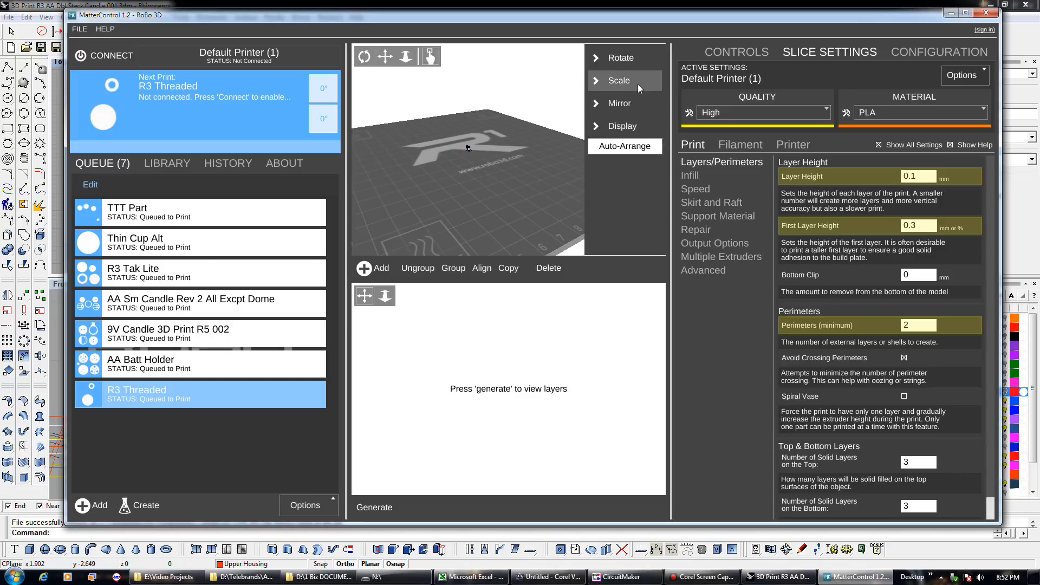
pyautogui.click(638, 84)
pyautogui.click(632, 102)
pyautogui.press('BackSpace')
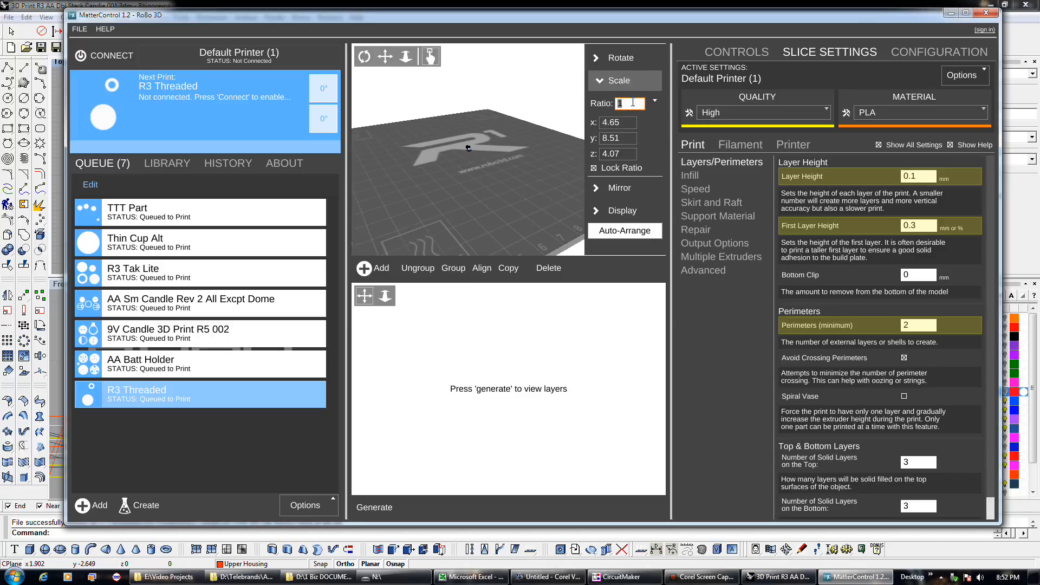
pyautogui.write('25.4')
pyautogui.click(625, 122)
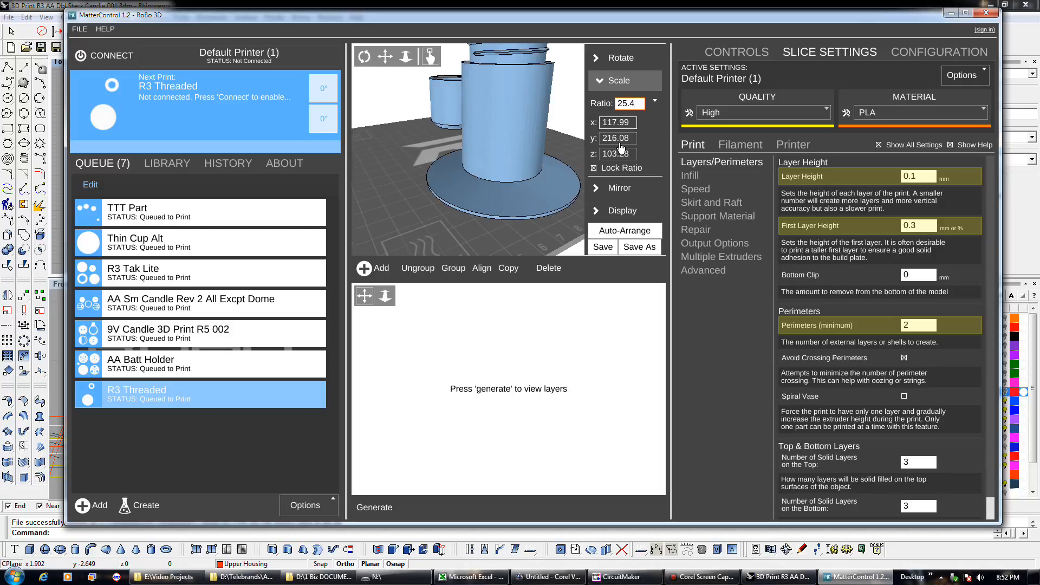
pyautogui.click(603, 247)
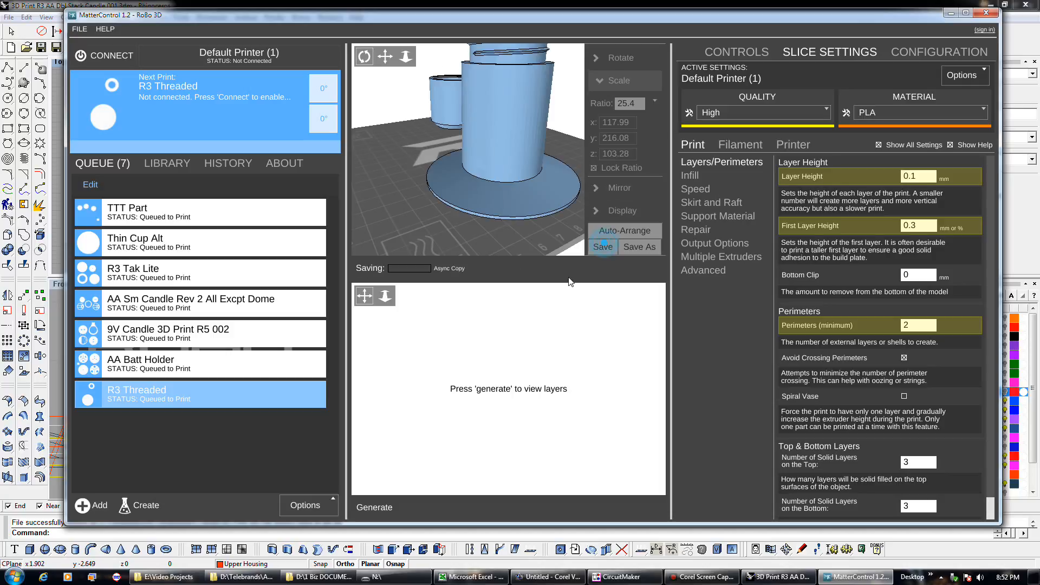
# Generate the R3 Threaded layers at High quality, and generate them again with the quality set to Medium.
pyautogui.click(373, 507)
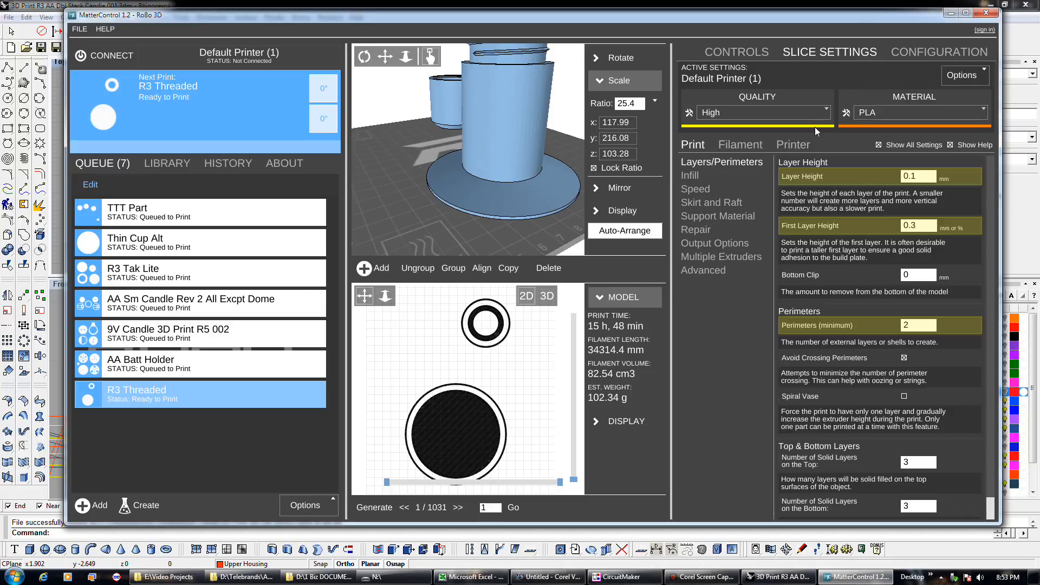
pyautogui.click(763, 113)
pyautogui.click(763, 166)
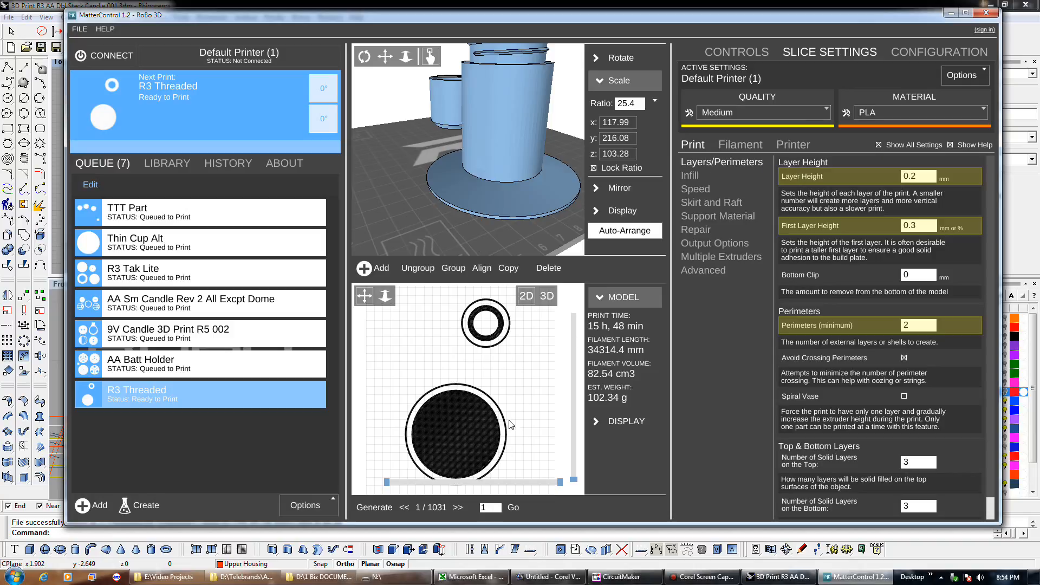
pyautogui.click(374, 507)
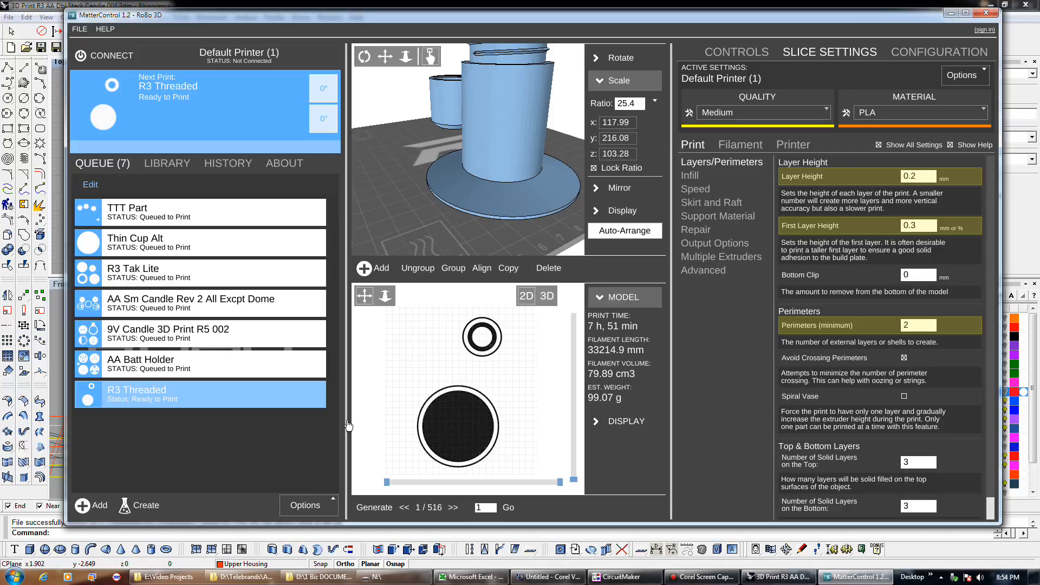
# Add R3 Rest of set.stl from AA Doublestack Candle\3D Print AA Dbl Stk to the print queue.
pyautogui.click(105, 505)
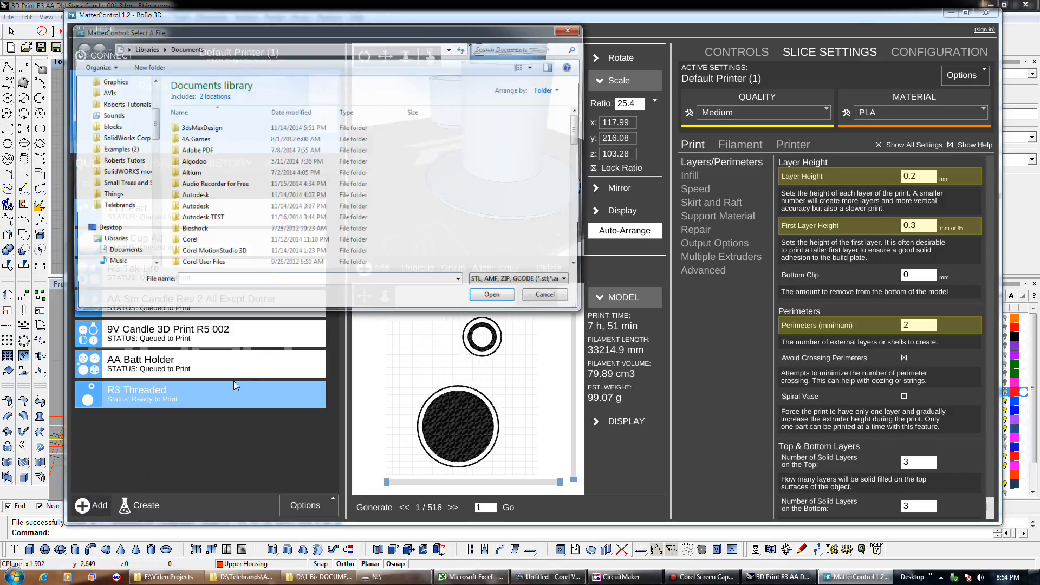
pyautogui.click(116, 206)
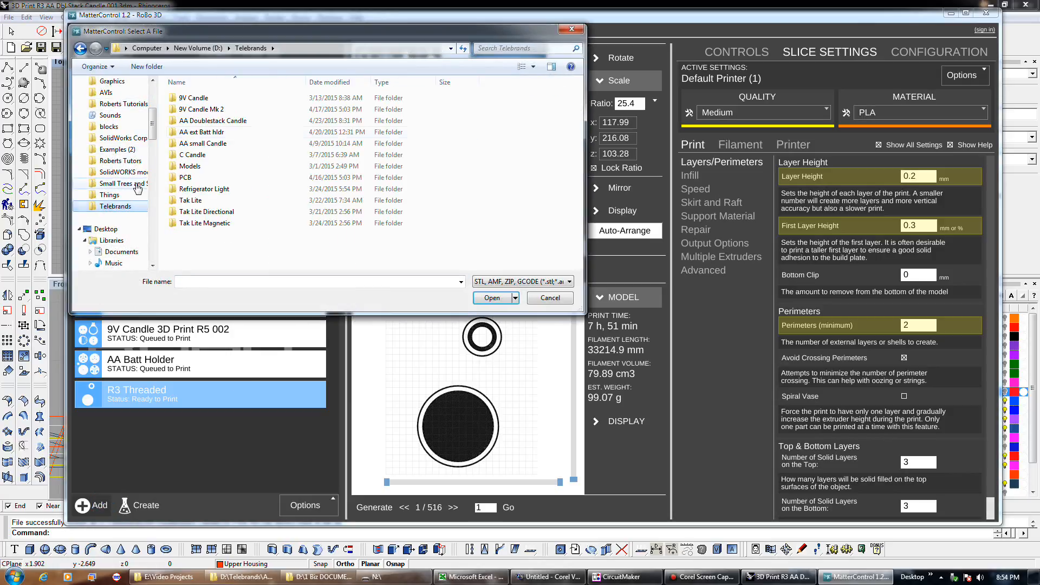
pyautogui.doubleClick(199, 121)
pyautogui.doubleClick(204, 99)
pyautogui.doubleClick(205, 98)
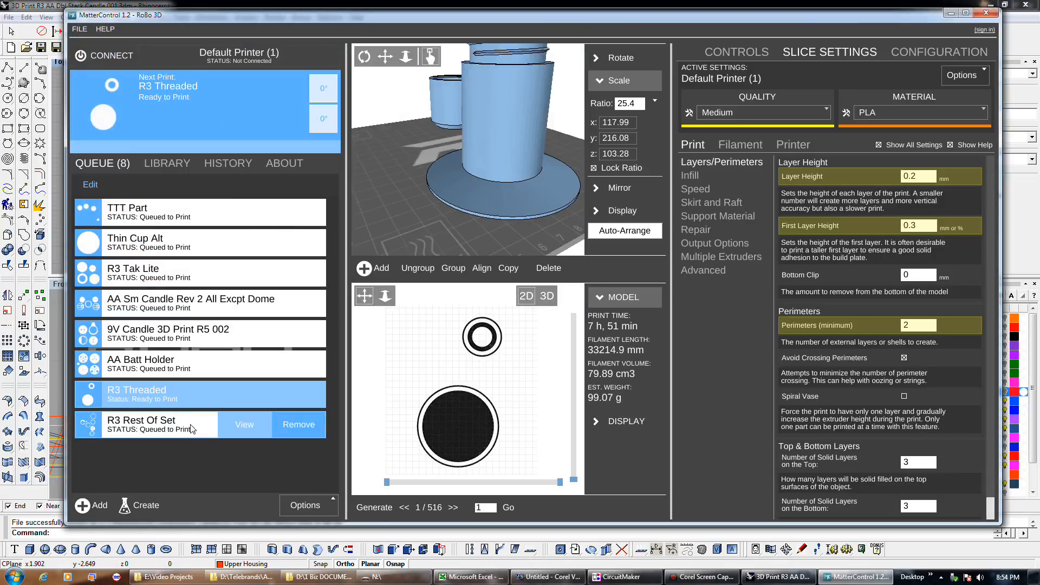
# Scale the queued R3 Rest Of Set model by a ratio of 25.4 and save it.
pyautogui.click(182, 423)
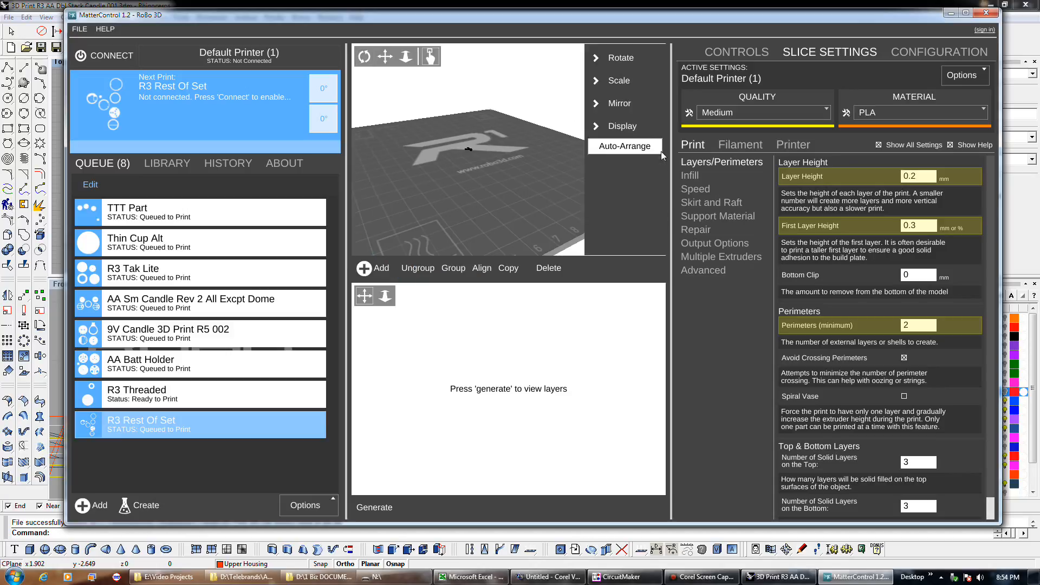
pyautogui.click(623, 85)
pyautogui.click(626, 103)
pyautogui.write('25.4')
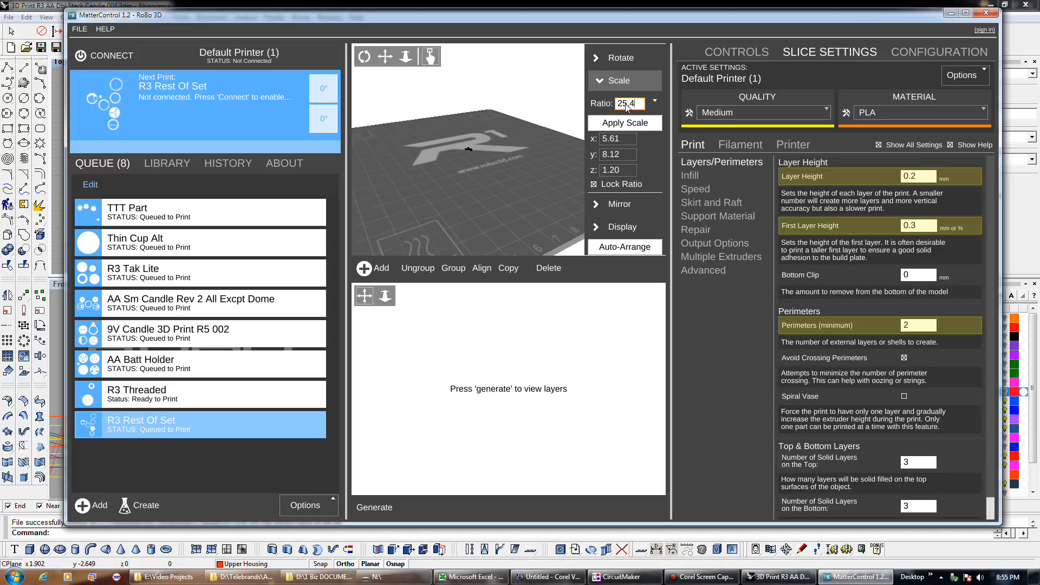
pyautogui.click(625, 122)
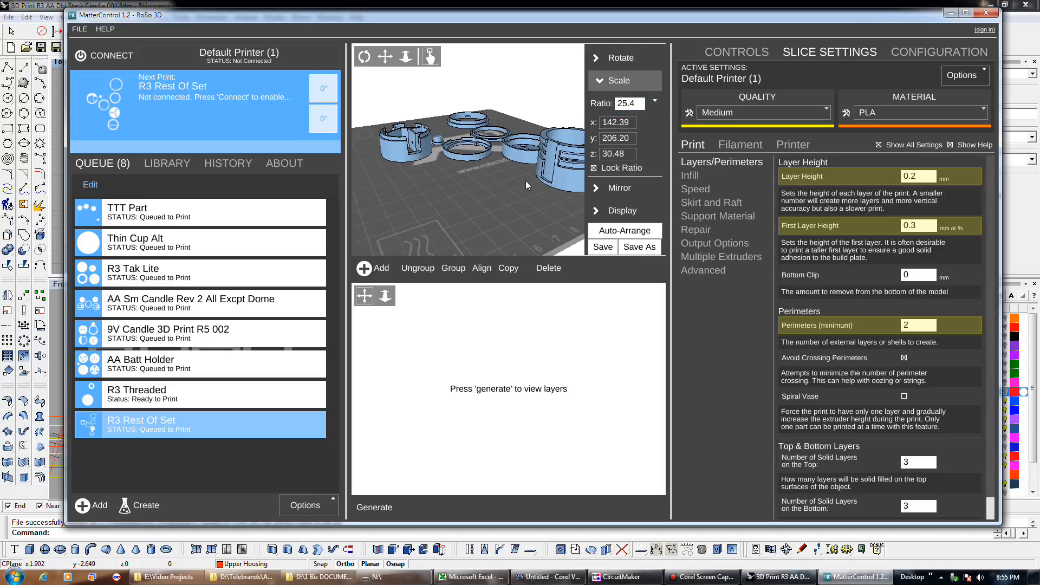
pyautogui.click(603, 247)
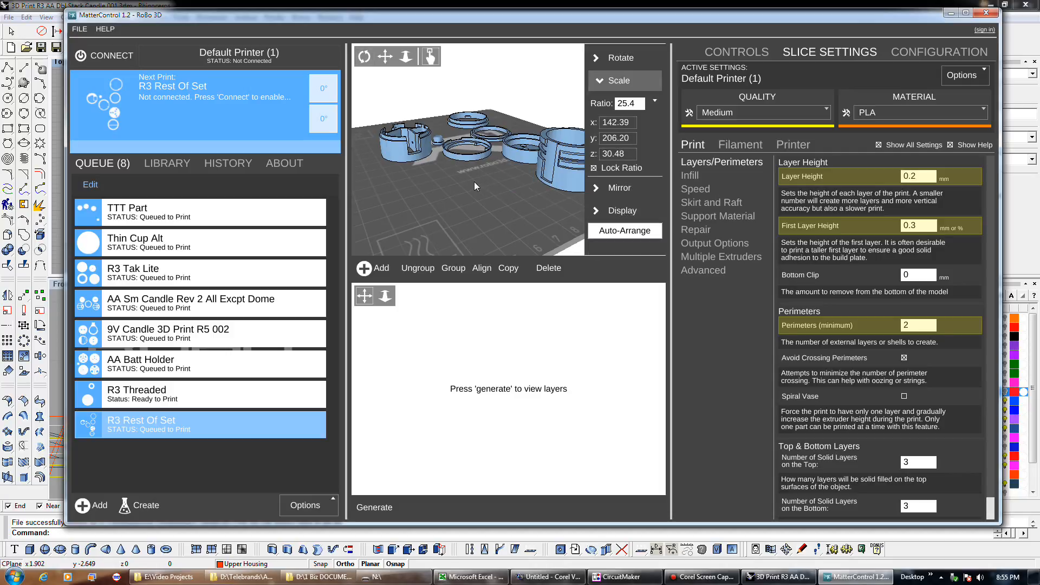
# Generate the R3 Rest Of Set layers at Medium quality and inspect its parts on the print bed.
pyautogui.moveTo(486, 181)
pyautogui.mouseDown()
pyautogui.moveTo(469, 187)
pyautogui.moveTo(474, 198)
pyautogui.moveTo(500, 203)
pyautogui.moveTo(485, 189)
pyautogui.mouseUp()
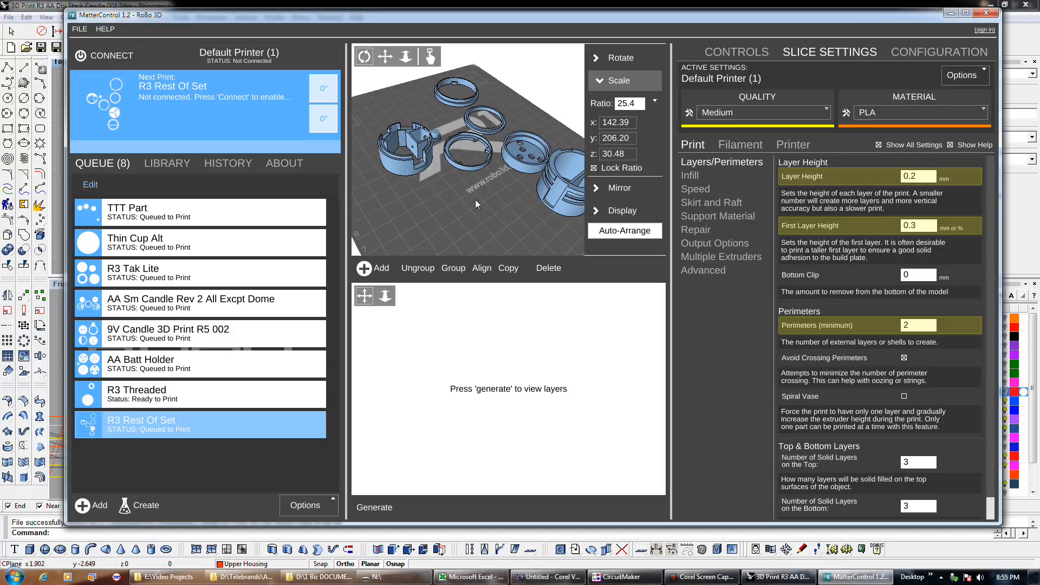
pyautogui.click(375, 507)
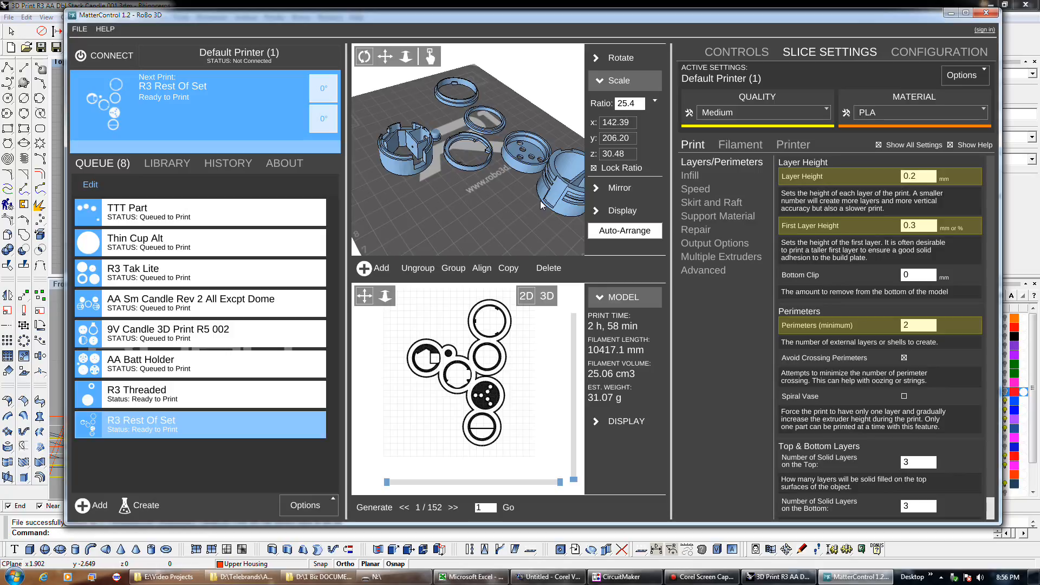
pyautogui.moveTo(540, 208); pyautogui.dragTo(476, 189)
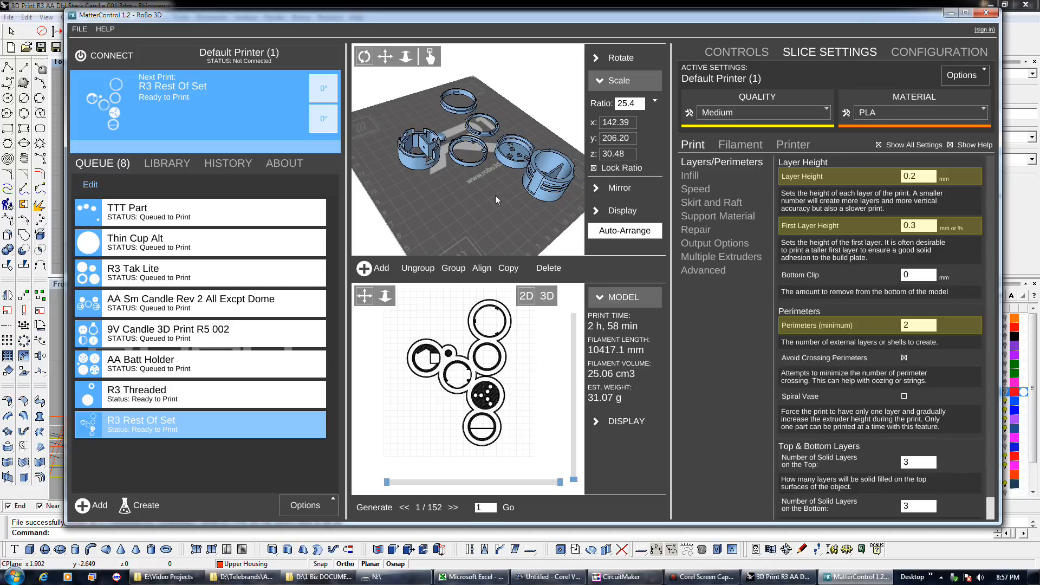
# Switch to Rhino and save the print layout incrementally as 3D Print R3 AA Dbl Stack Candle 002.3dm.
pyautogui.click(776, 575)
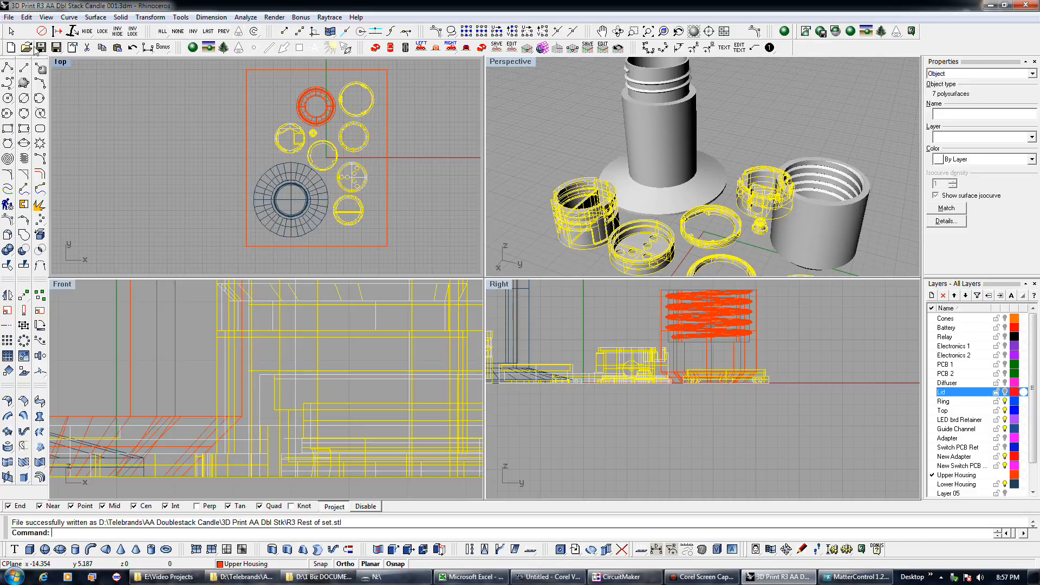
pyautogui.click(40, 49)
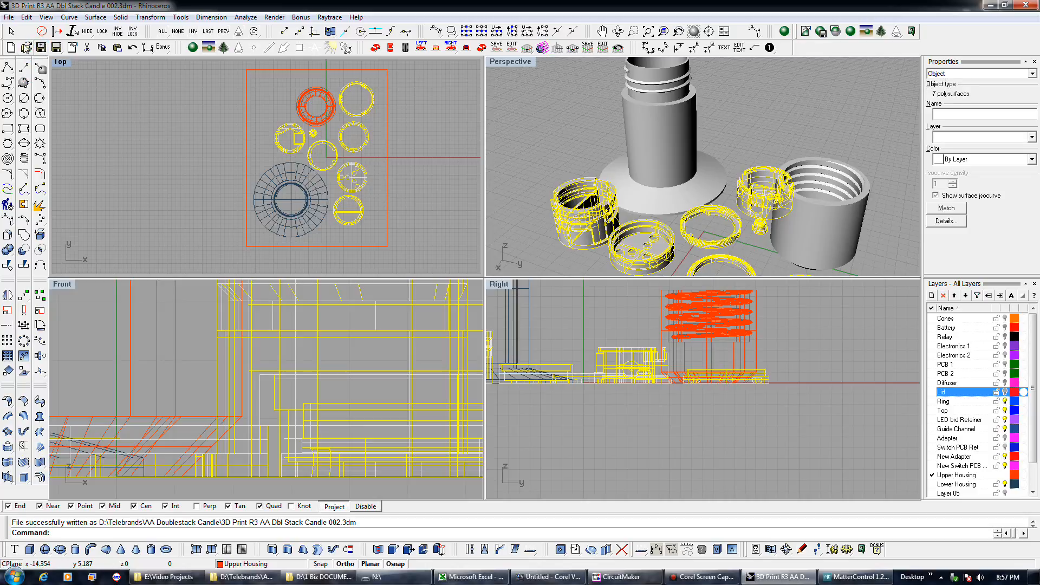
# Open AA Dbl Stack Candle 020.3dm from the AA Doublestack Candle folder.
pyautogui.click(27, 48)
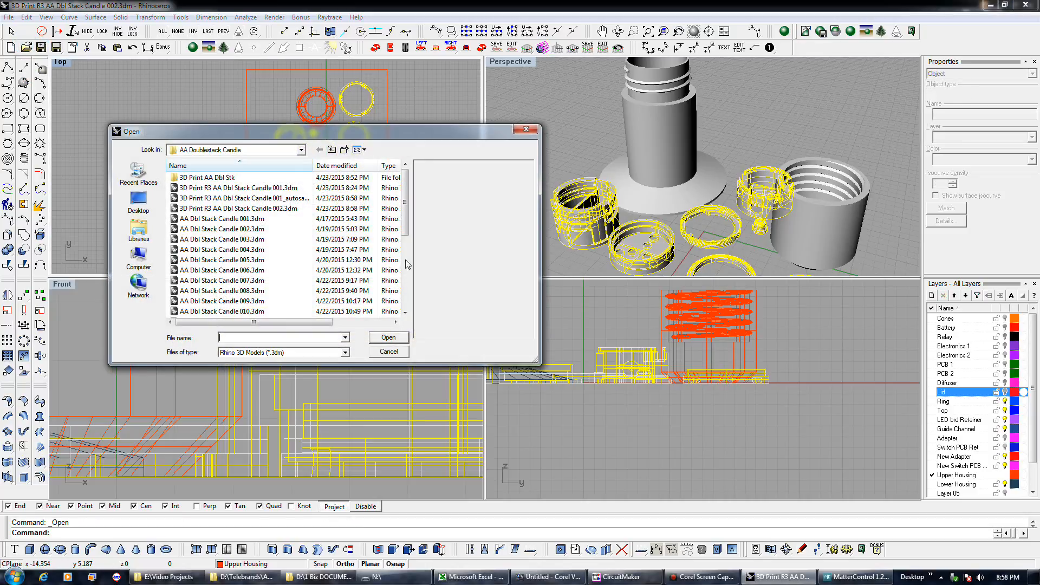
pyautogui.moveTo(406, 218); pyautogui.dragTo(407, 295)
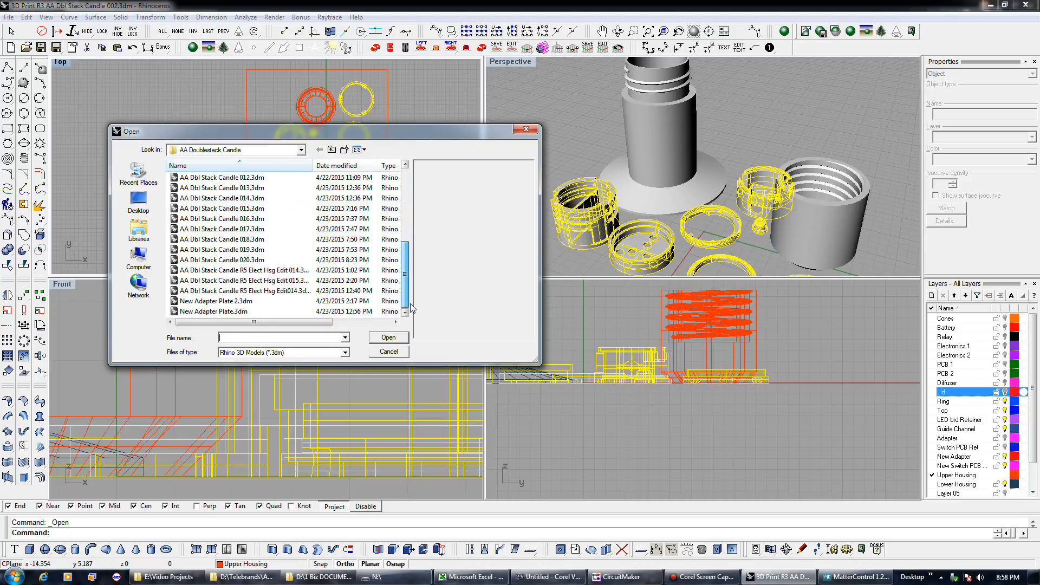
pyautogui.click(271, 260)
pyautogui.click(385, 337)
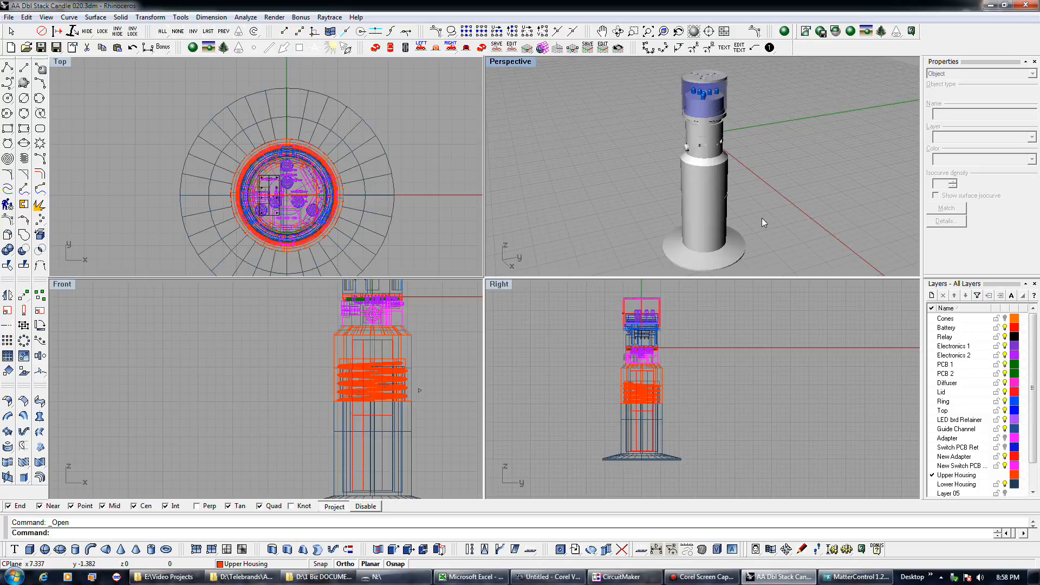
# Inspect the candle assembly in the perspective view, sort the layers by name and hide the Top layer.
pyautogui.scroll(3, 761, 218)
pyautogui.scroll(-3, 762, 217)
pyautogui.scroll(1, 752, 199)
pyautogui.moveTo(751, 200); pyautogui.dragTo(718, 196, button='right')
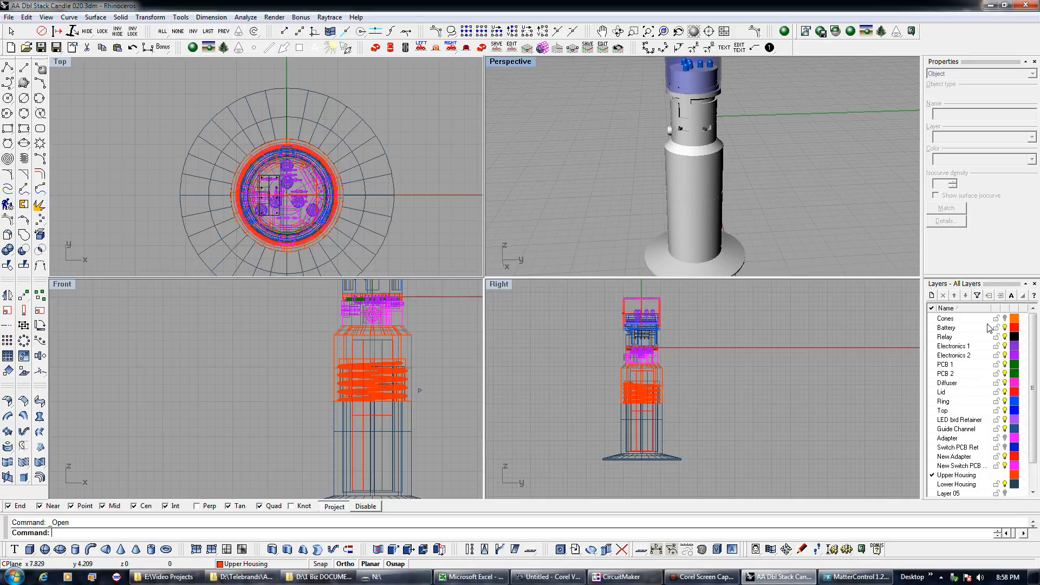
pyautogui.rightClick(1005, 328)
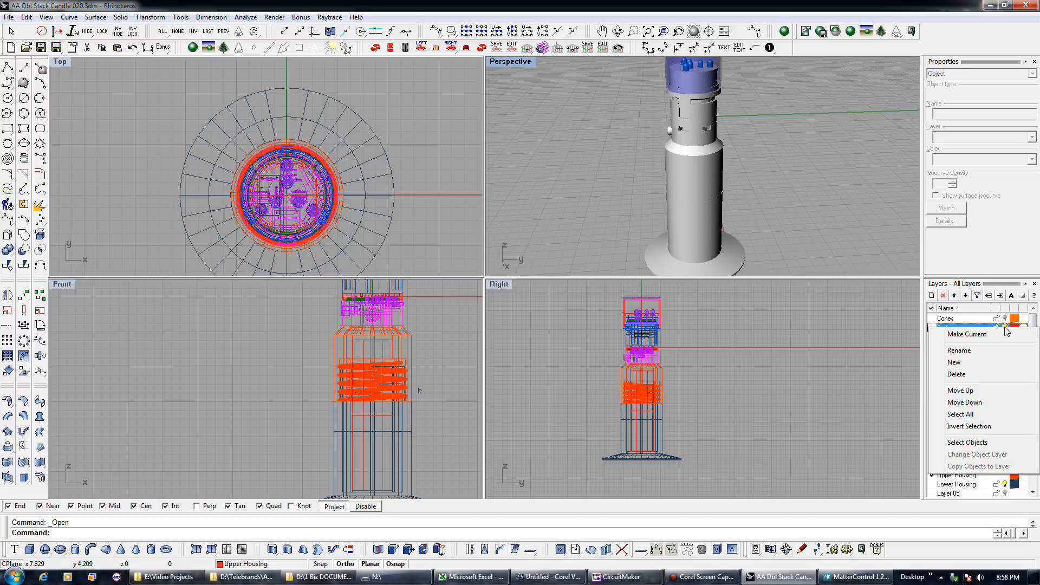
pyautogui.click(980, 308)
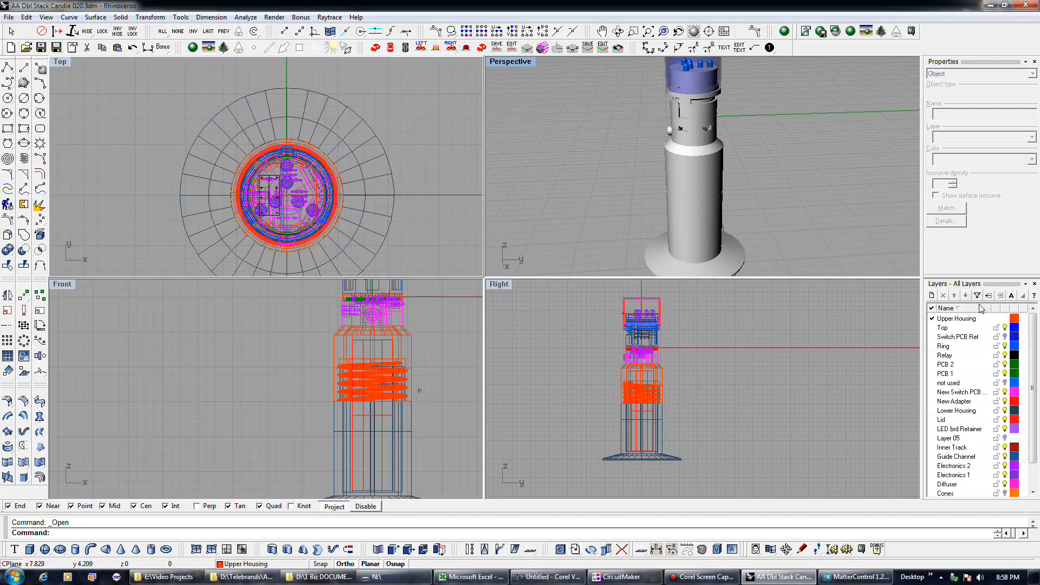
pyautogui.click(1006, 328)
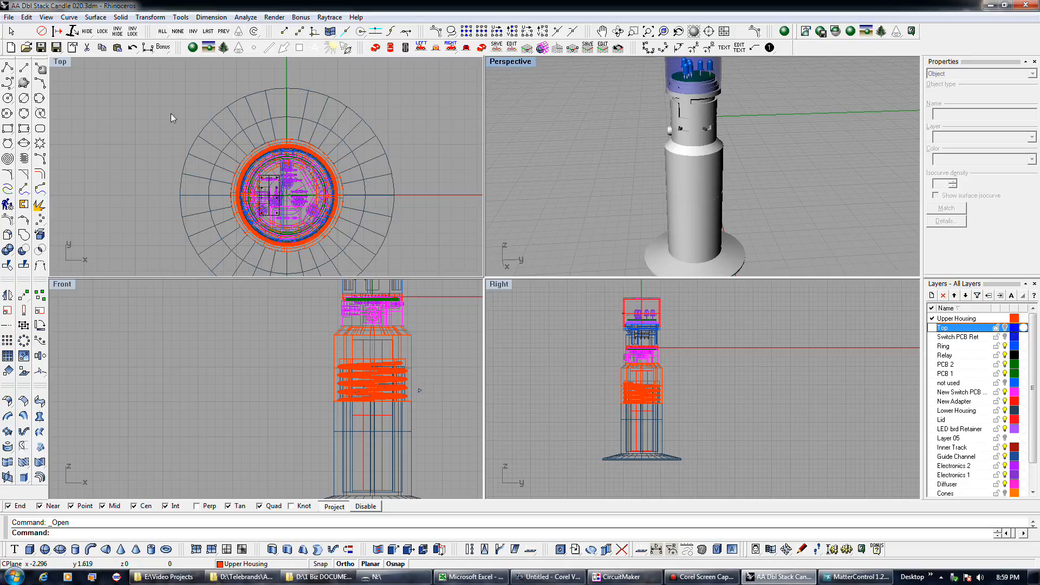
# Reopen AA Dbl Stack Candle 020.3dm, discarding the unsaved layer changes.
pyautogui.click(27, 48)
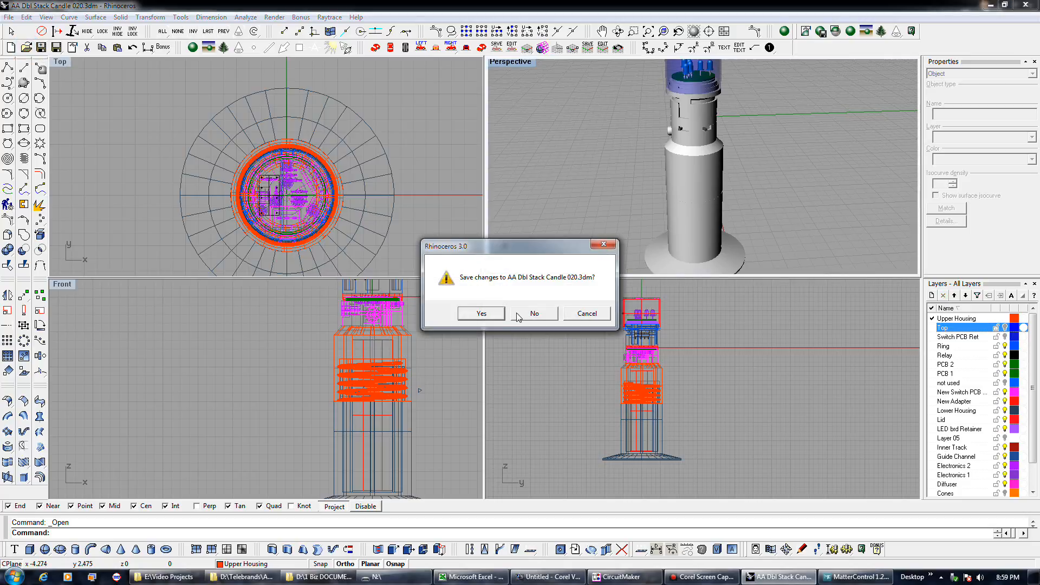
pyautogui.click(517, 311)
pyautogui.click(404, 278)
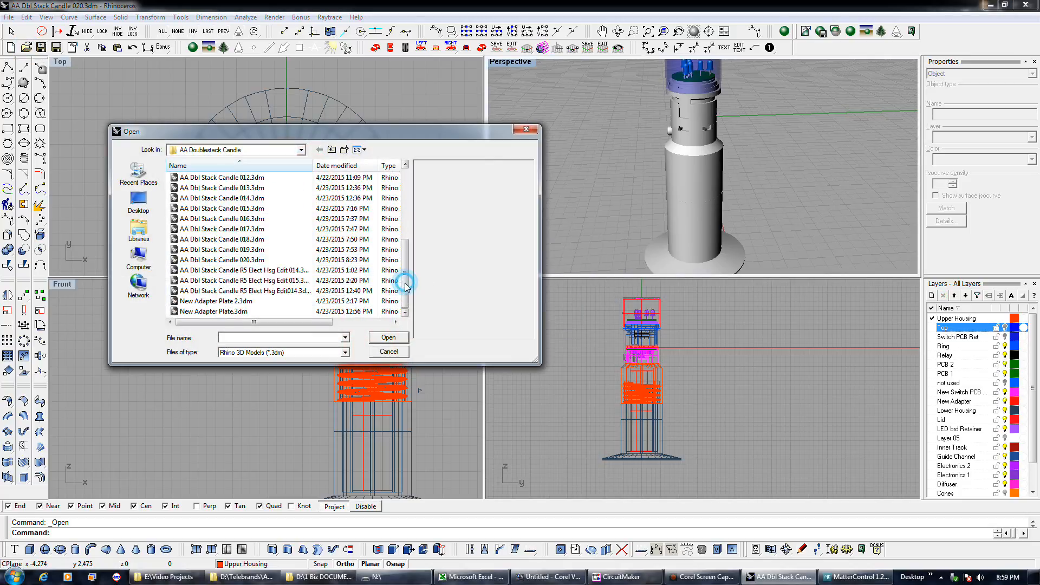
pyautogui.doubleClick(258, 259)
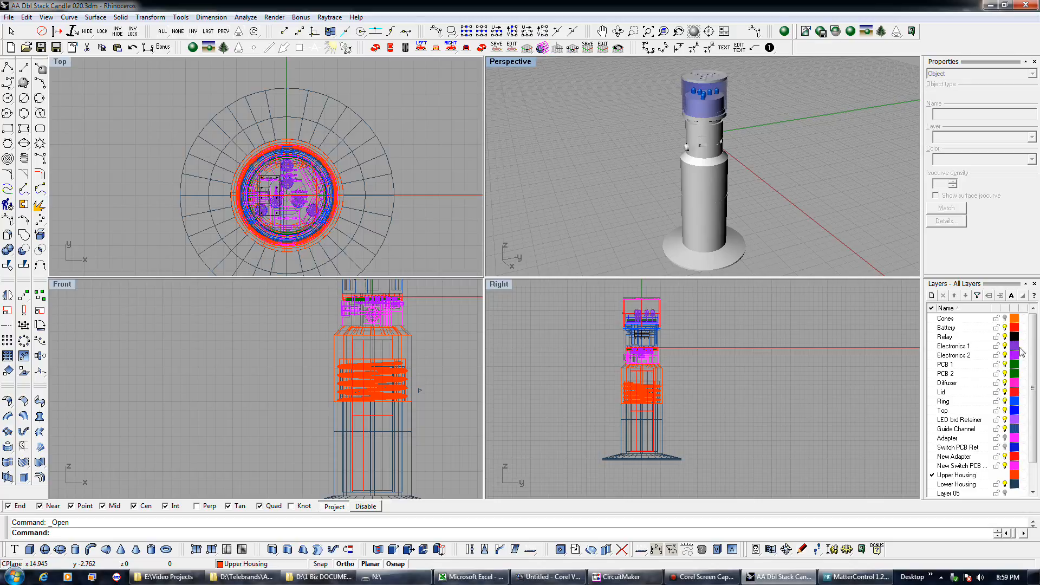
# Hide the Battery, Relay, Diffuser, Lid, Ring, Top and LED brd Retainer layers, leaving PCB 1 shown.
pyautogui.click(1003, 328)
pyautogui.click(1004, 338)
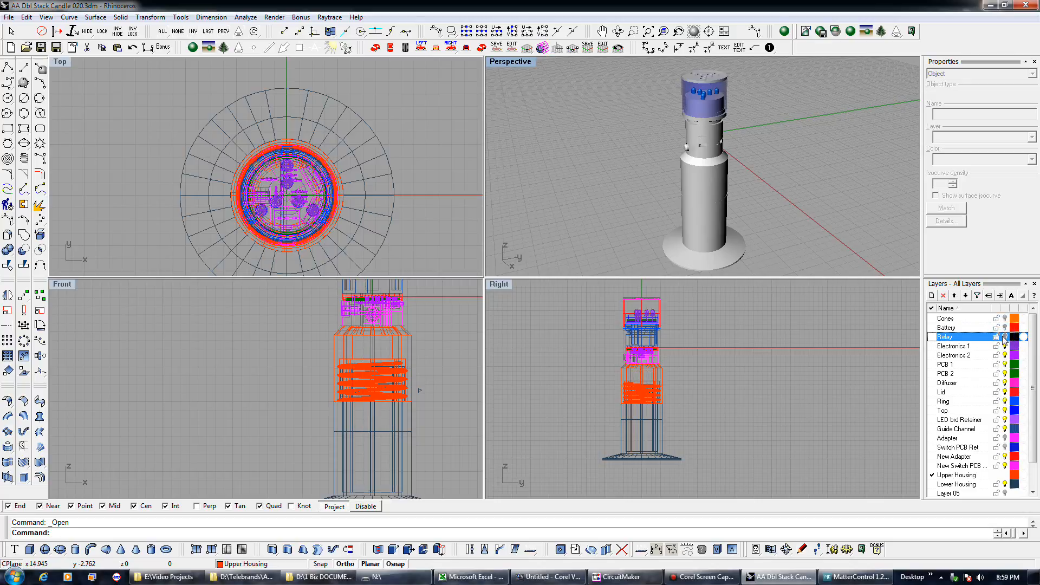
pyautogui.click(1005, 365)
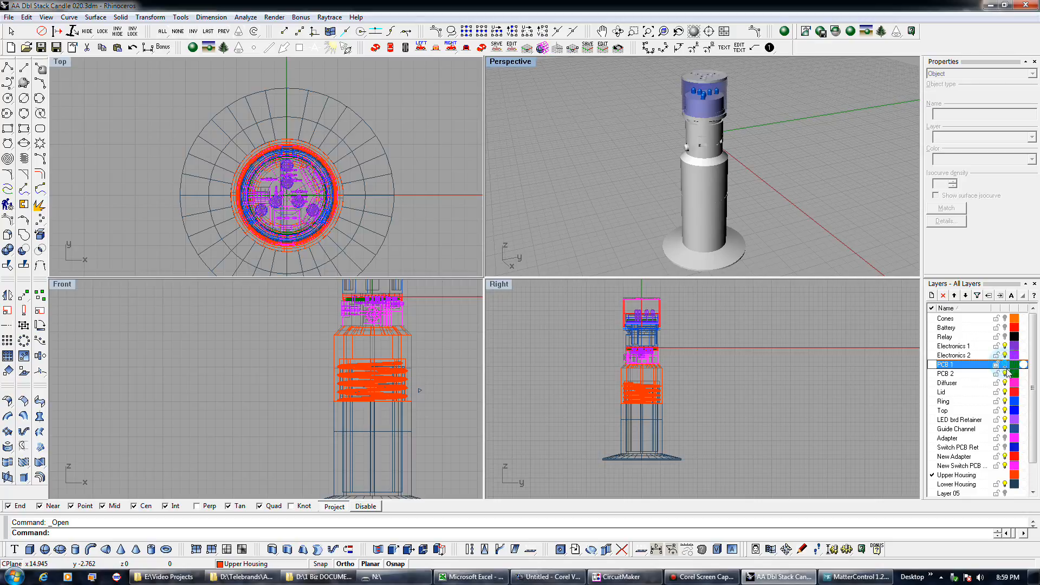
pyautogui.click(1005, 384)
pyautogui.click(1005, 401)
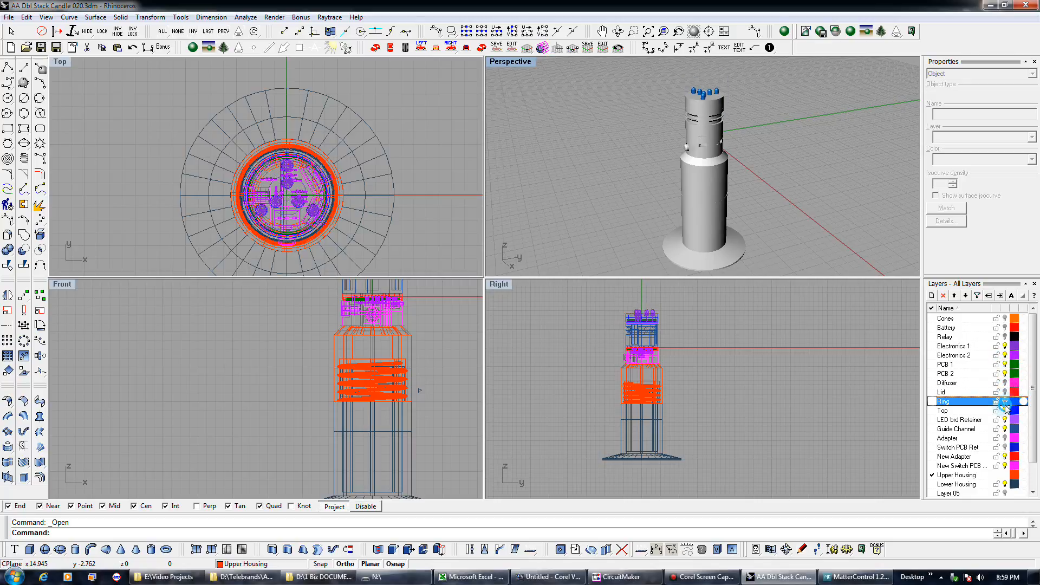
pyautogui.click(1005, 410)
pyautogui.click(1005, 420)
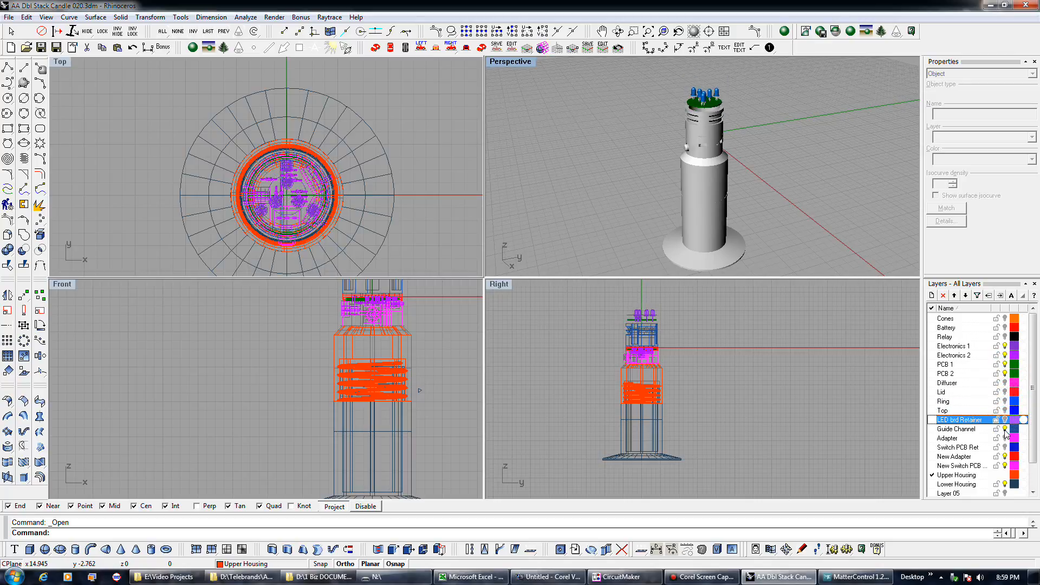
# Hide the Guide Channel, New Adapter, New Switch PCB and Lower Housing layers.
pyautogui.click(1006, 429)
pyautogui.click(1006, 456)
pyautogui.click(1005, 466)
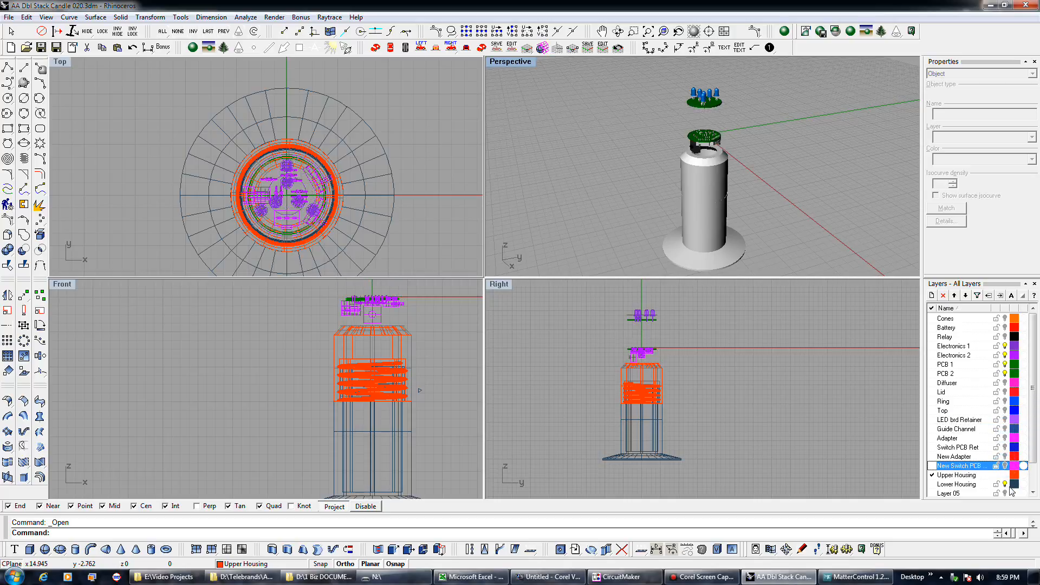
pyautogui.click(1006, 484)
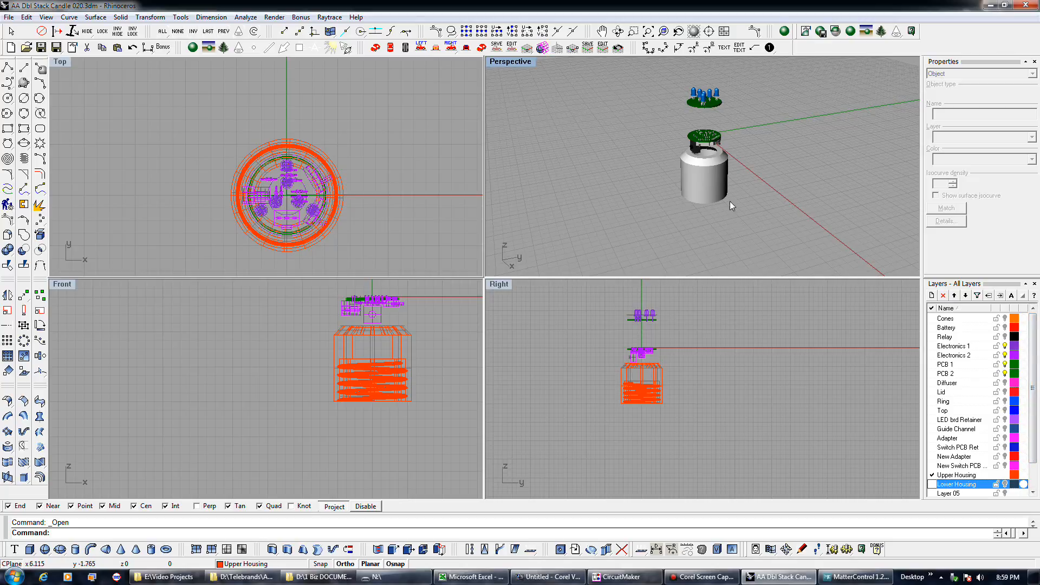
# Make PCB 1 the current layer and hide the Upper Housing layer.
pyautogui.moveTo(705, 193)
pyautogui.mouseDown(button='right')
pyautogui.moveTo(764, 213)
pyautogui.moveTo(711, 202)
pyautogui.mouseUp(button='right')
pyautogui.click(711, 202)
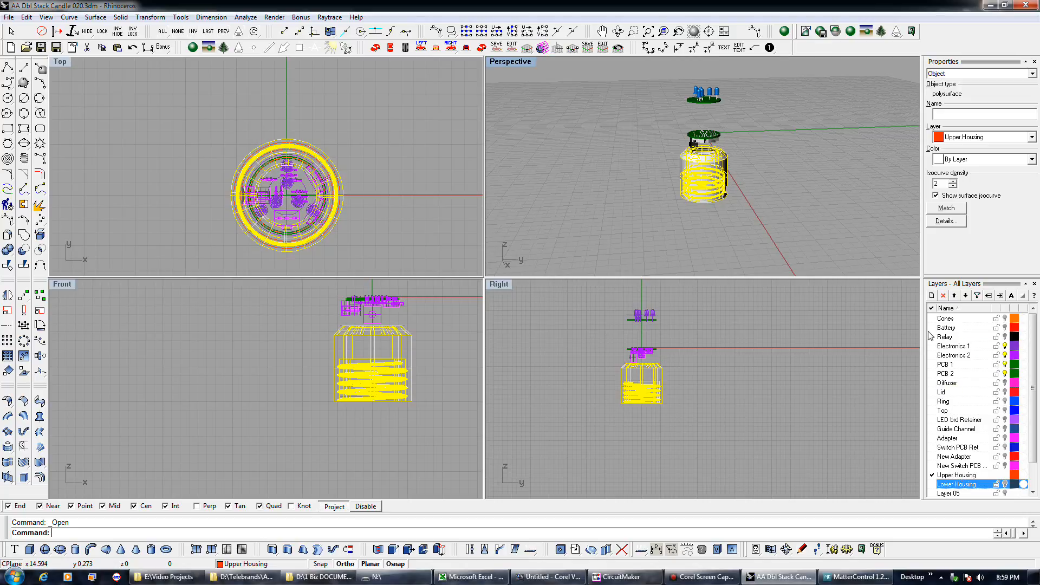
pyautogui.click(933, 365)
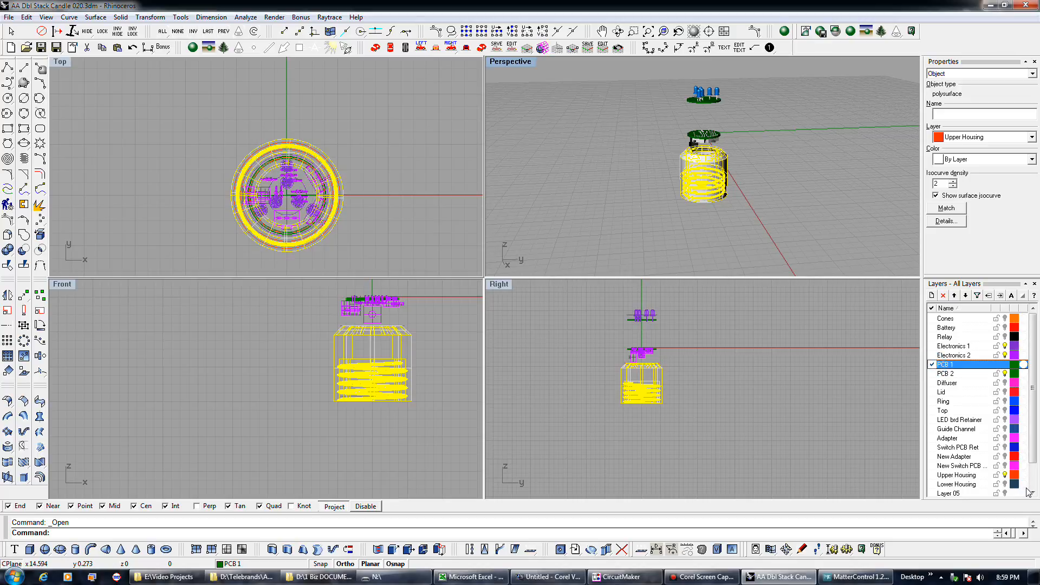
pyautogui.click(986, 476)
pyautogui.click(1004, 475)
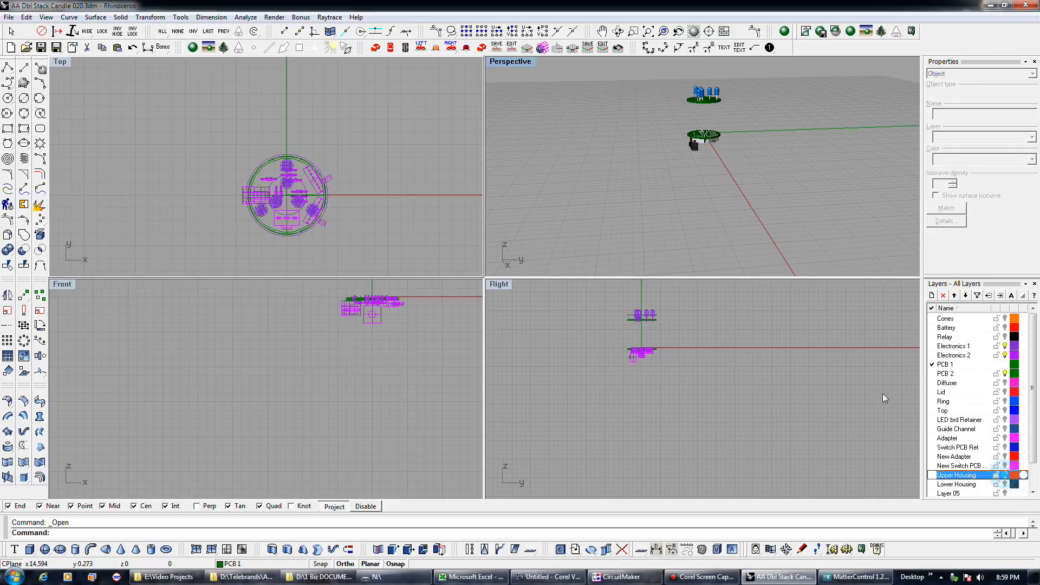
# Inspect the two circuit boards in the perspective view, select both with their electronics and copy them to the clipboard.
pyautogui.click(701, 117)
pyautogui.scroll(5, 701, 113)
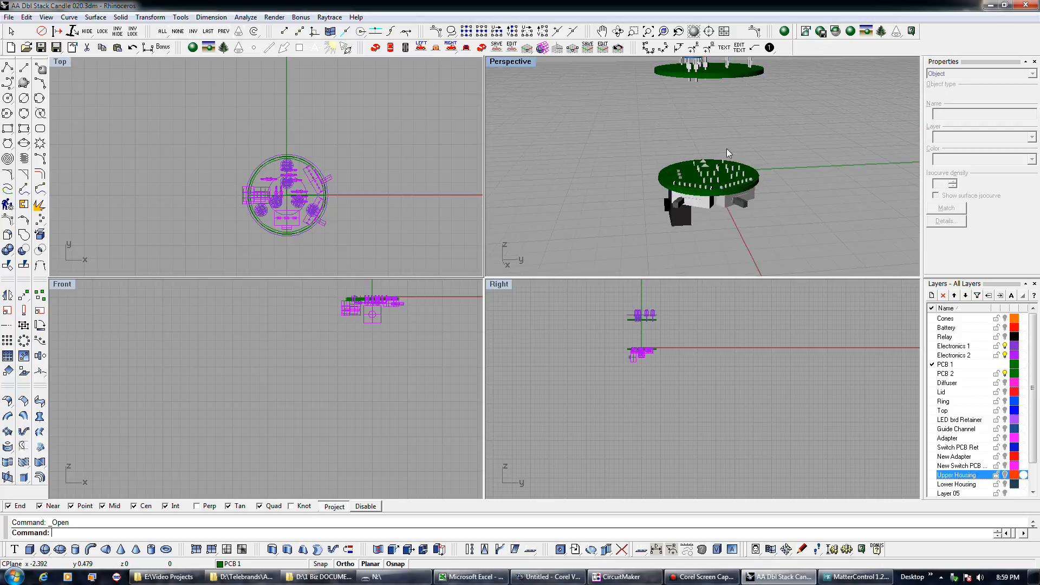
pyautogui.moveTo(754, 198); pyautogui.dragTo(677, 255, button='right')
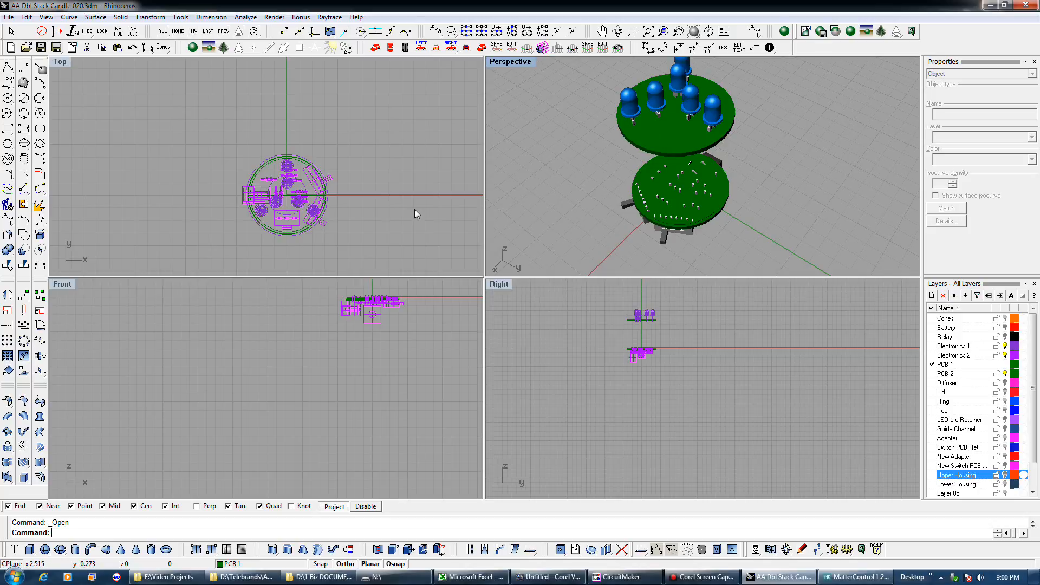
pyautogui.moveTo(210, 132); pyautogui.dragTo(350, 246)
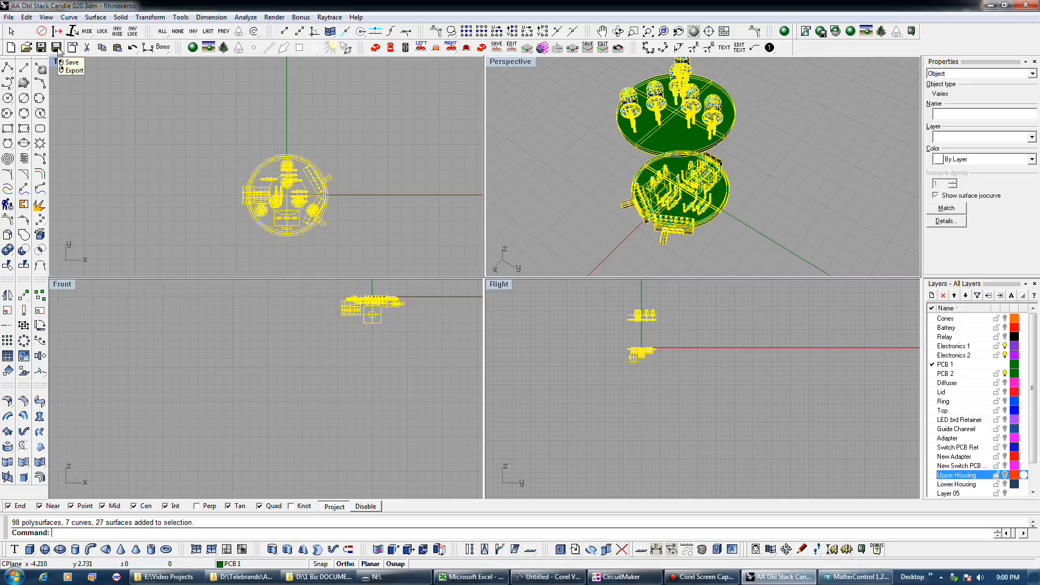
pyautogui.click(102, 47)
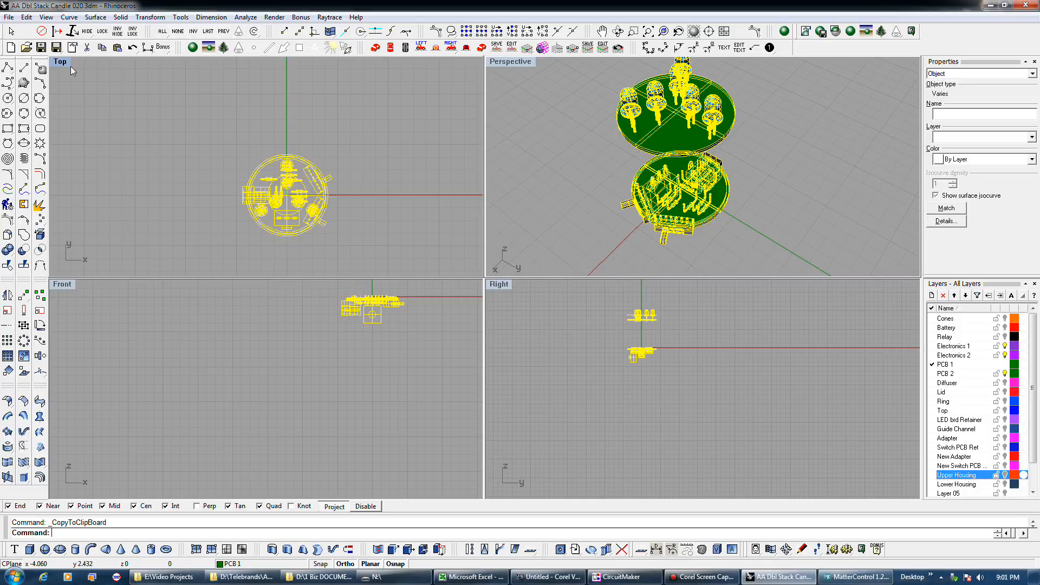
# Open PCB 2 001.3dm from the PCB 2 folder, discarding the changes to the candle file.
pyautogui.click(29, 47)
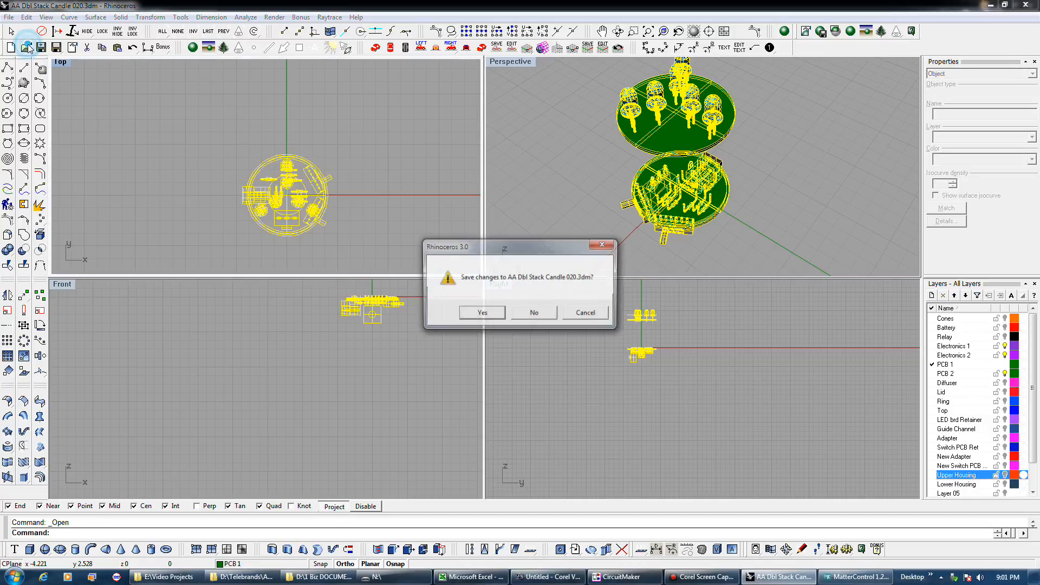
pyautogui.click(538, 312)
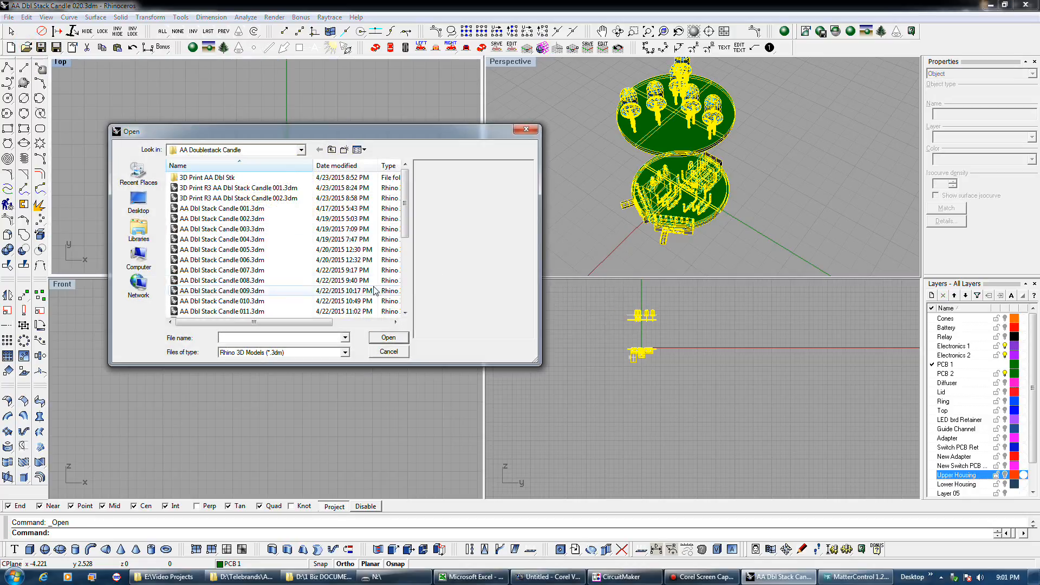
pyautogui.click(331, 149)
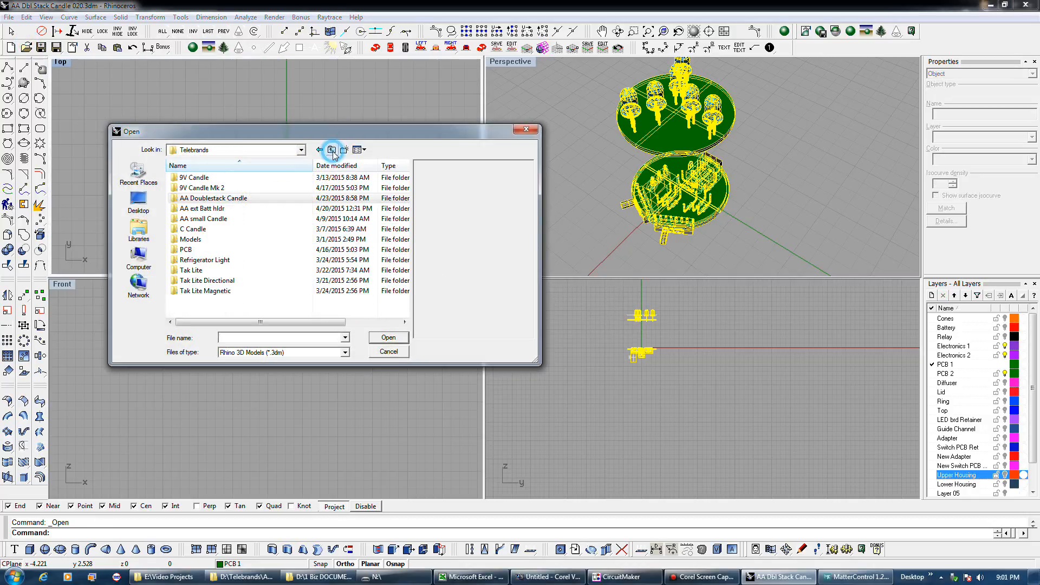
pyautogui.doubleClick(228, 250)
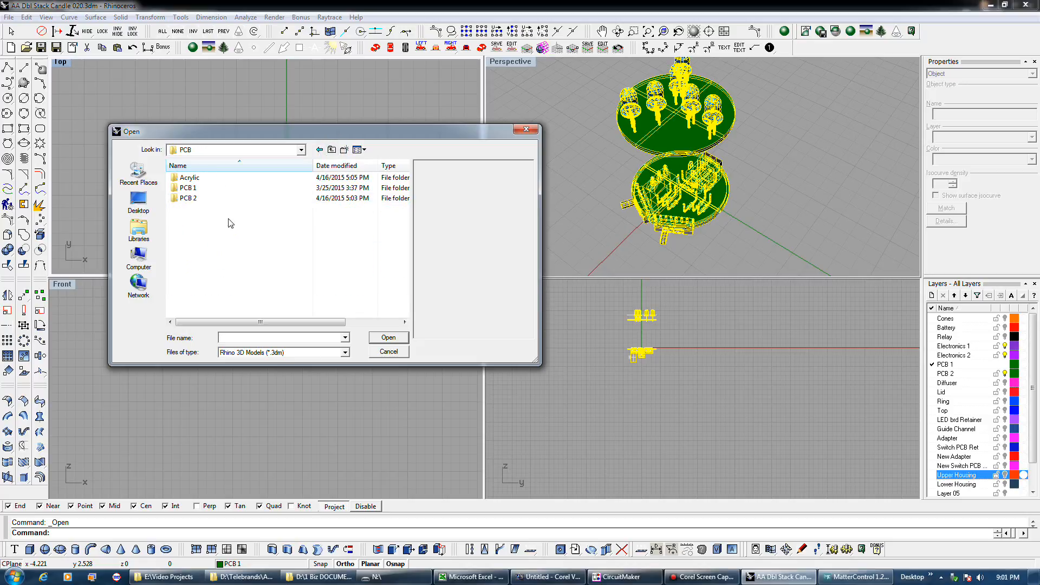
pyautogui.doubleClick(224, 198)
pyautogui.click(232, 177)
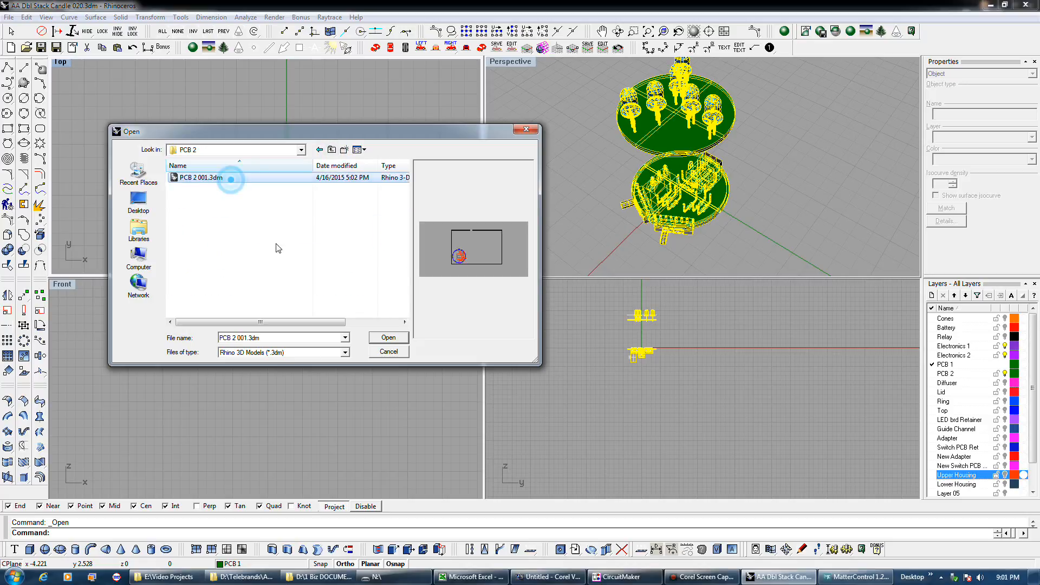
pyautogui.click(389, 337)
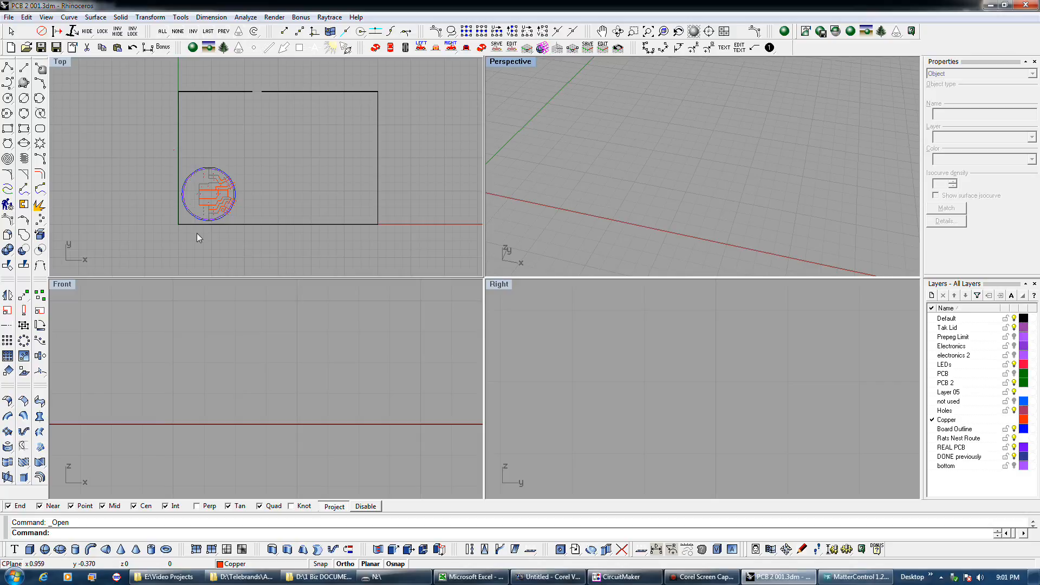
# Paste the copied boards into the PCB file, keeping the imported dimension numbers the same.
pyautogui.click(118, 48)
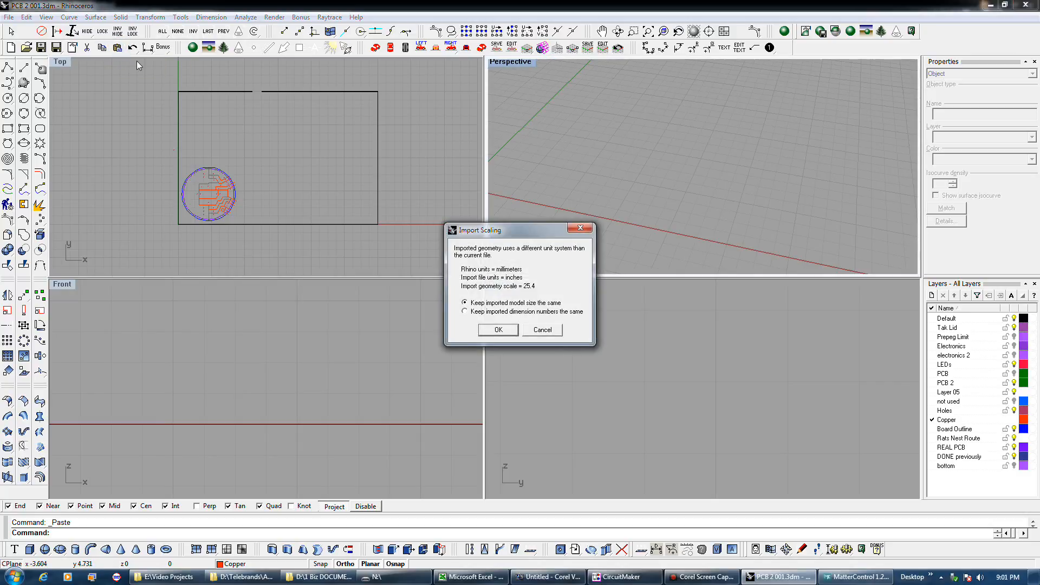
pyautogui.click(513, 311)
pyautogui.click(503, 331)
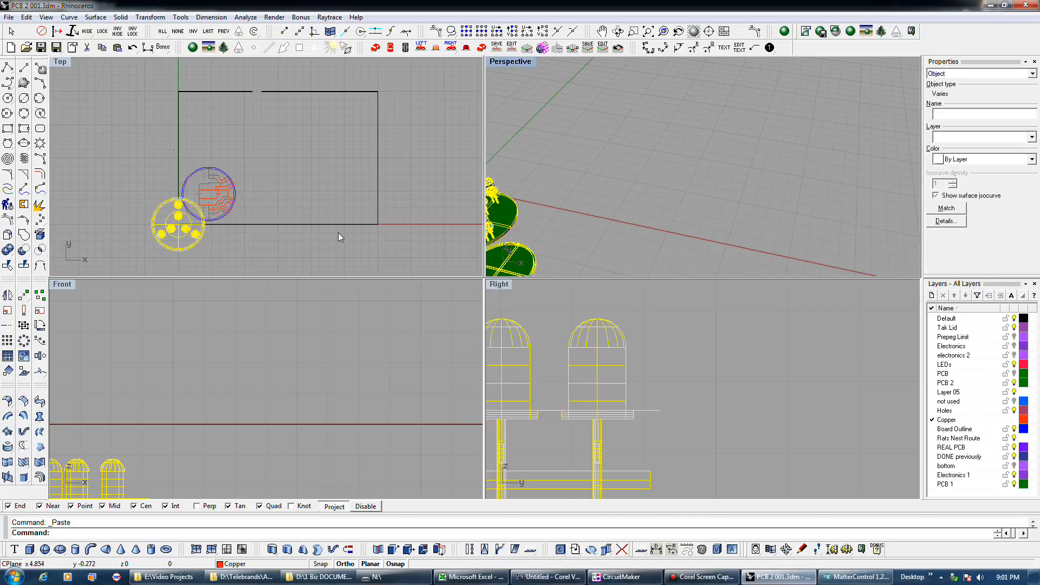
pyautogui.scroll(-3, 263, 363)
pyautogui.scroll(-3, 268, 355)
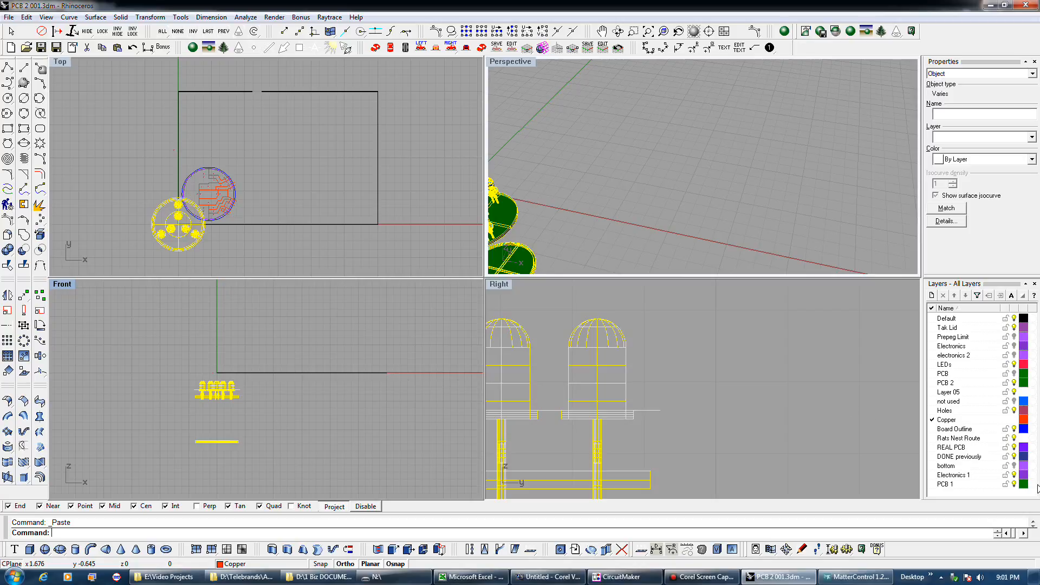
pyautogui.click(1014, 374)
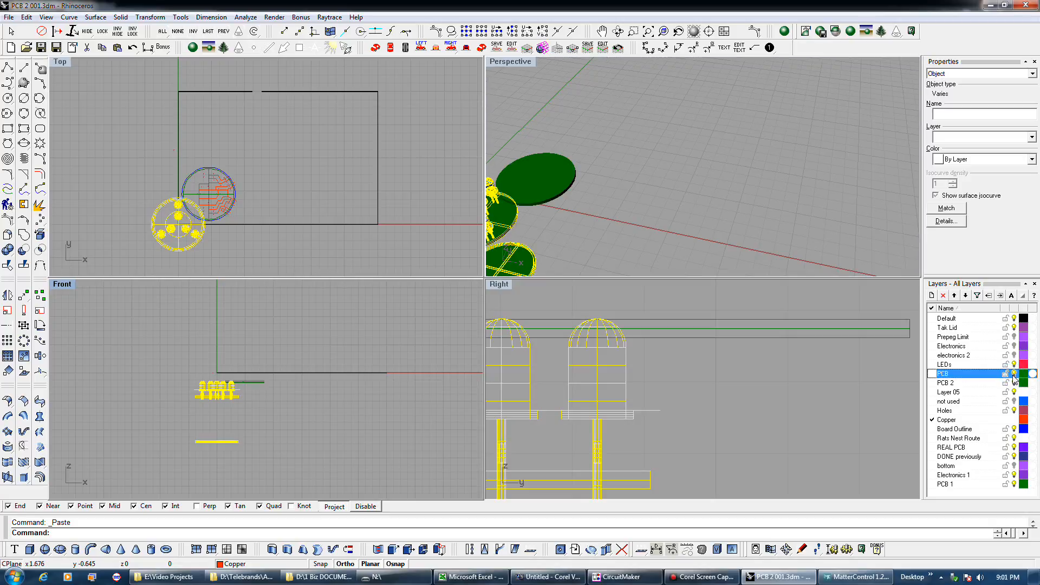
pyautogui.click(1014, 374)
pyautogui.click(1014, 373)
pyautogui.click(1014, 373)
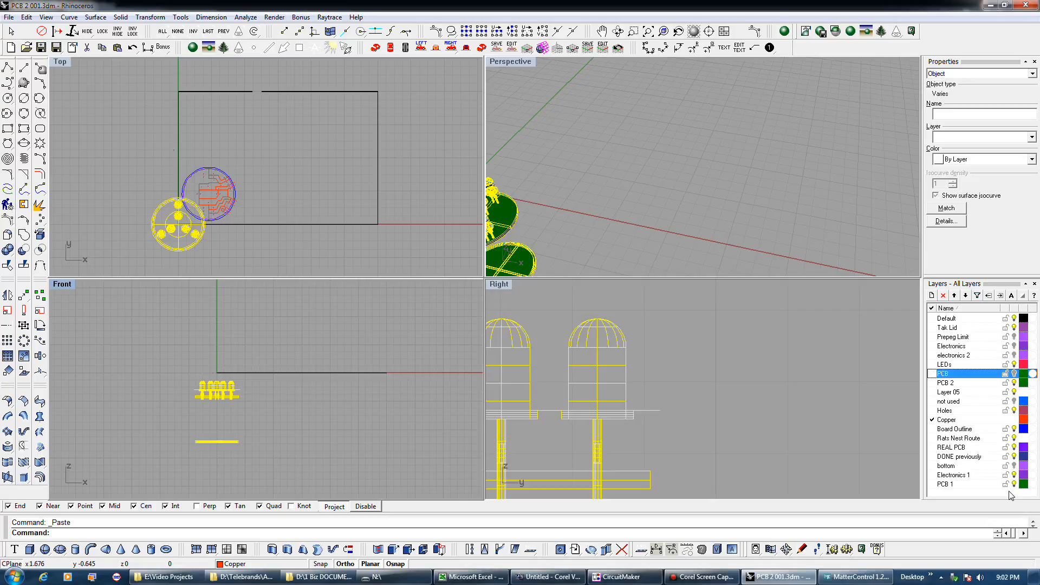
# Show the electronics 2 layer, select both pasted boards with their components and move them beside the existing trace layout.
pyautogui.click(1013, 356)
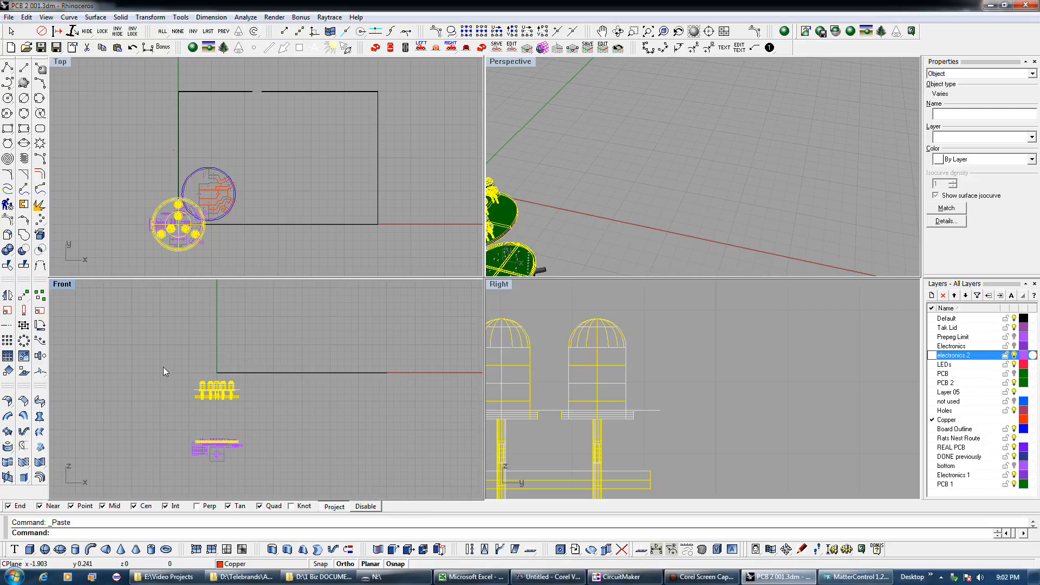
pyautogui.moveTo(164, 373); pyautogui.dragTo(248, 474)
pyautogui.moveTo(182, 230); pyautogui.dragTo(270, 211)
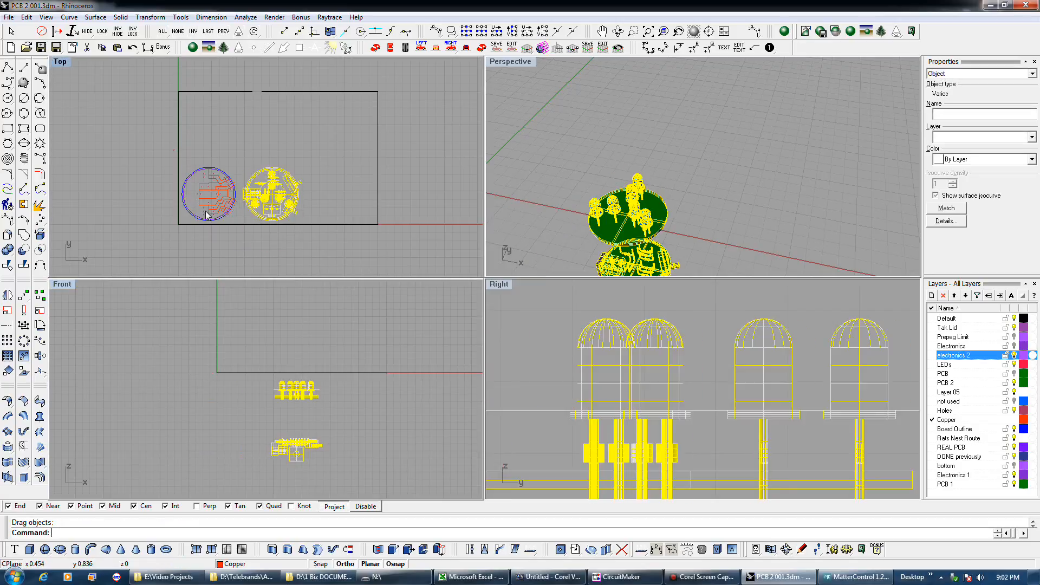
# Select the lower board with its components and move it beside the LED board, at about the same height.
pyautogui.scroll(4, 261, 206)
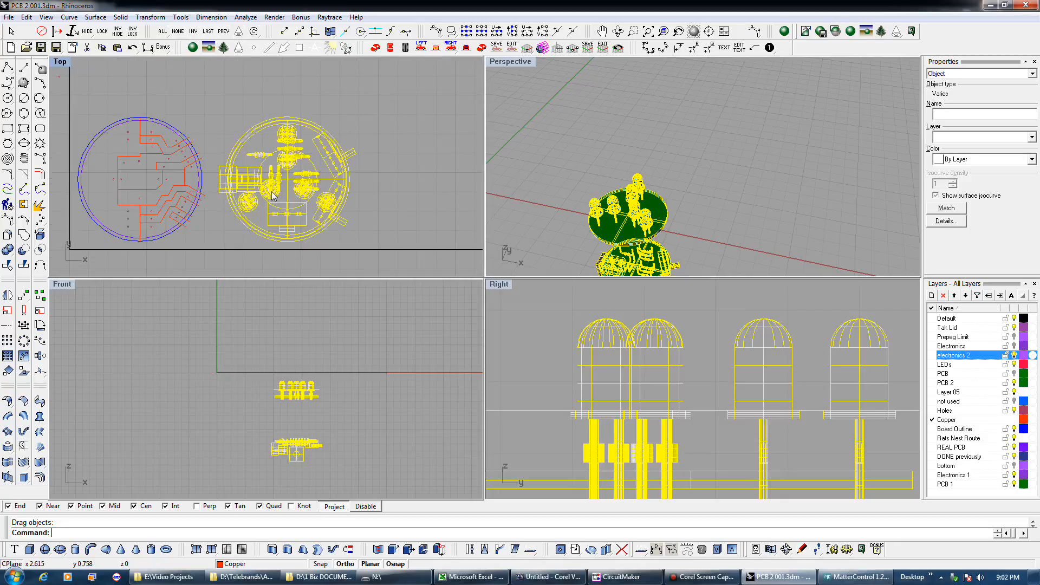
pyautogui.click(261, 433)
pyautogui.moveTo(261, 433); pyautogui.dragTo(344, 468)
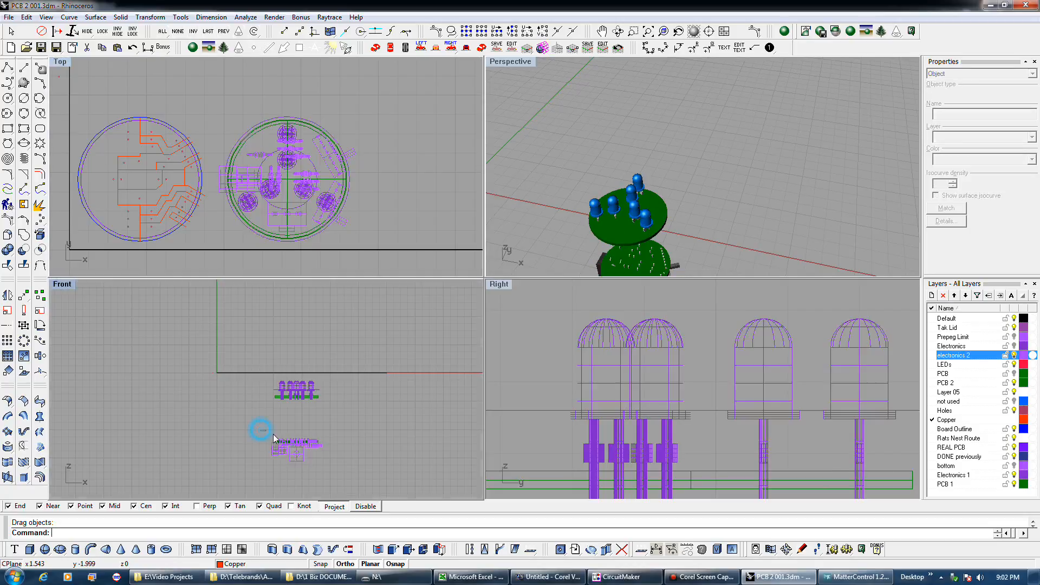
pyautogui.moveTo(299, 442); pyautogui.dragTo(359, 372)
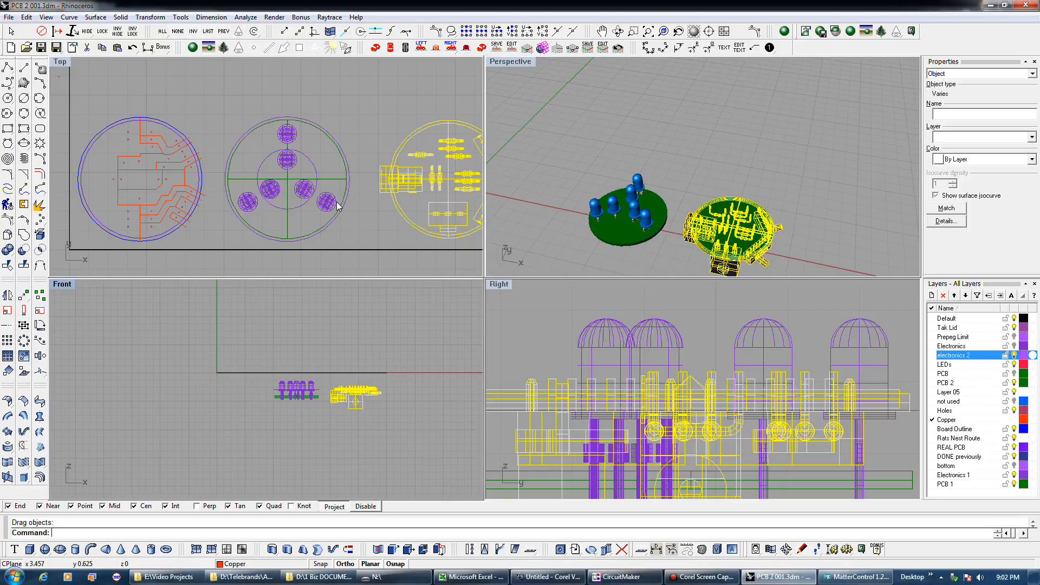
pyautogui.scroll(-3, 337, 206)
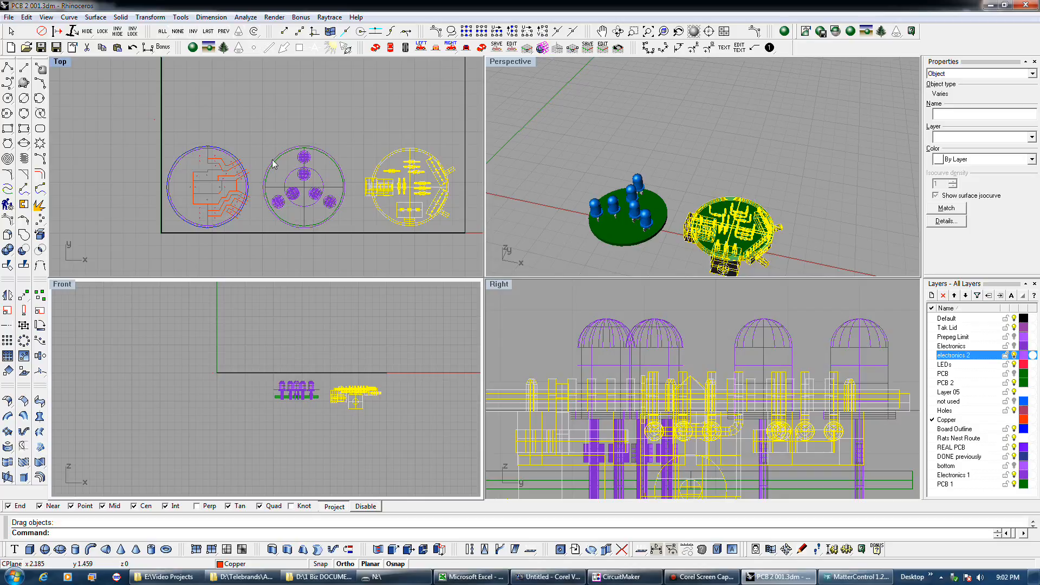
pyautogui.scroll(2, 272, 161)
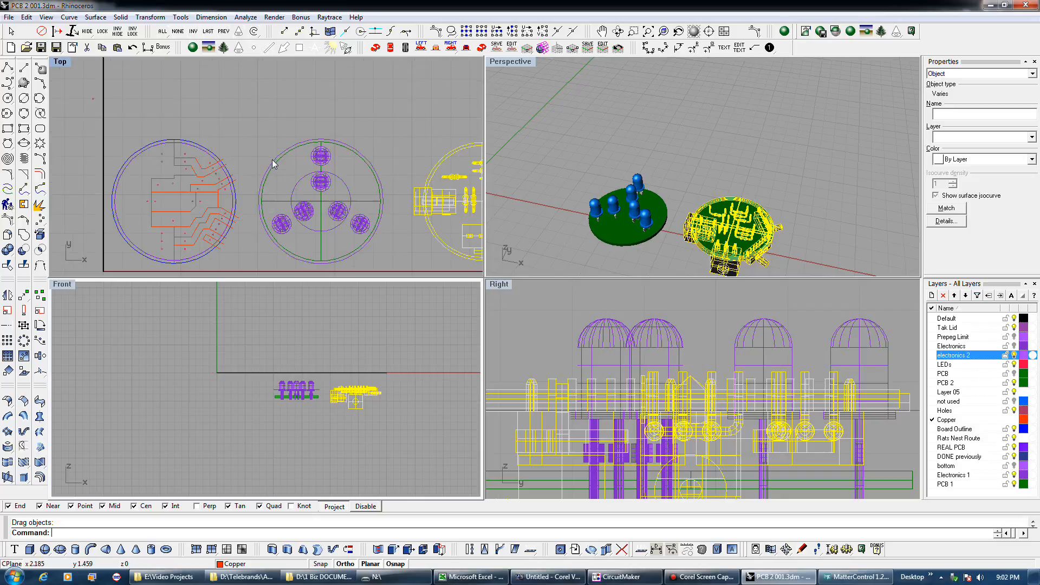
# Make REAL PCB the current layer and draw a circle from the LED board's centre out to its edge.
pyautogui.click(932, 448)
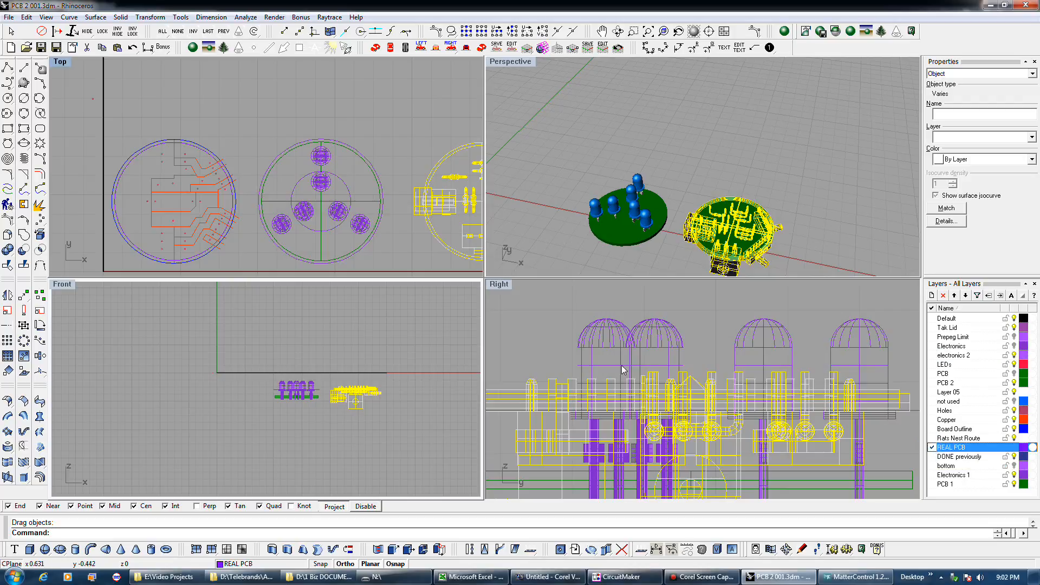
pyautogui.click(8, 99)
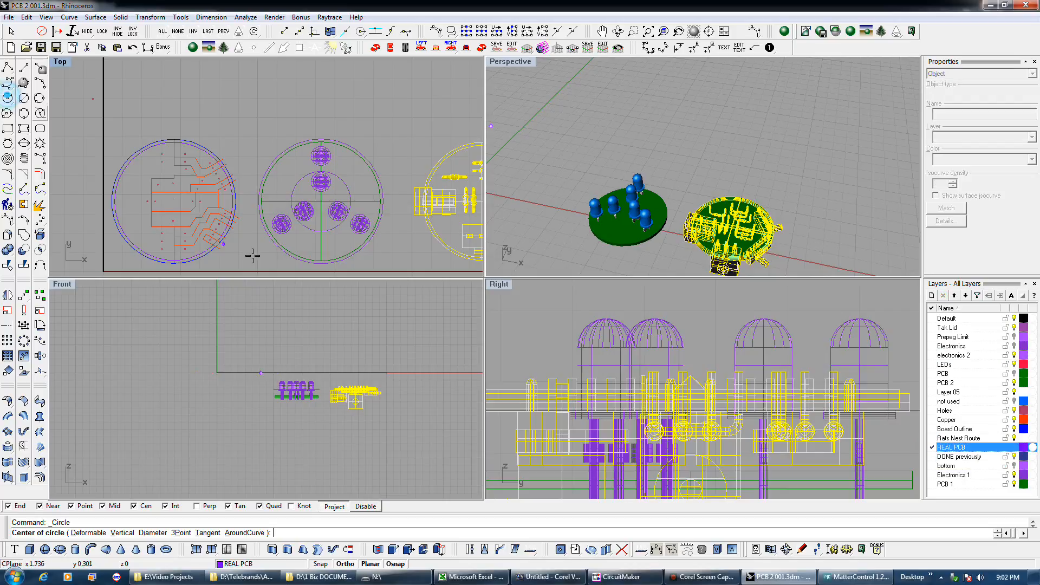
pyautogui.click(340, 253)
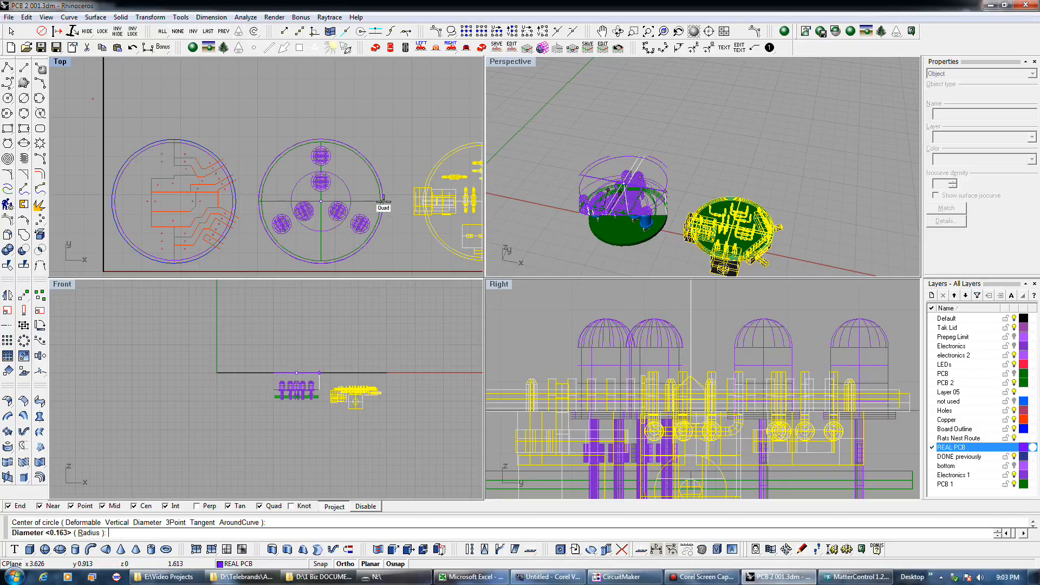
pyautogui.scroll(2, 384, 201)
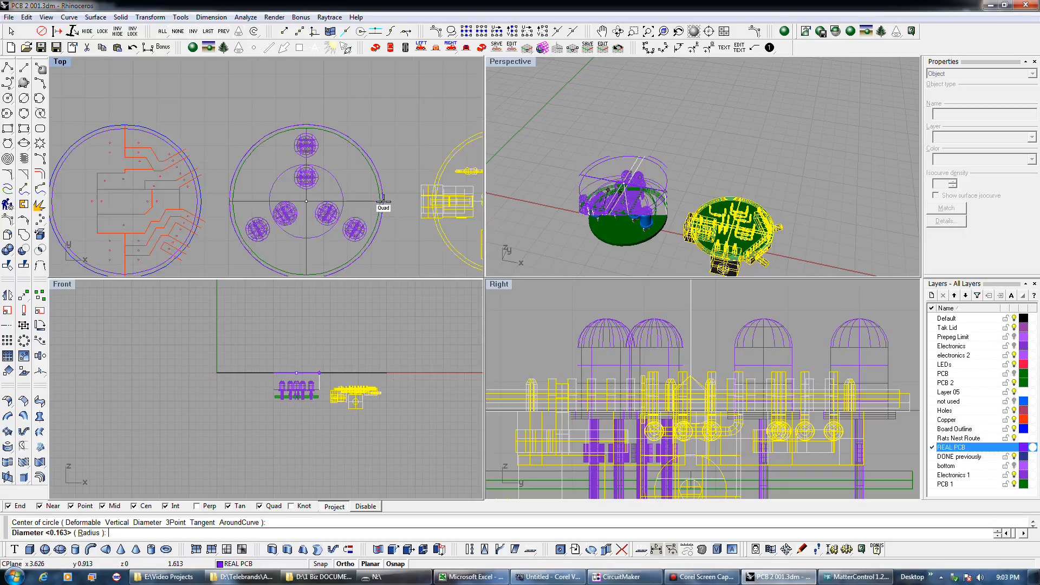
pyautogui.scroll(1, 384, 201)
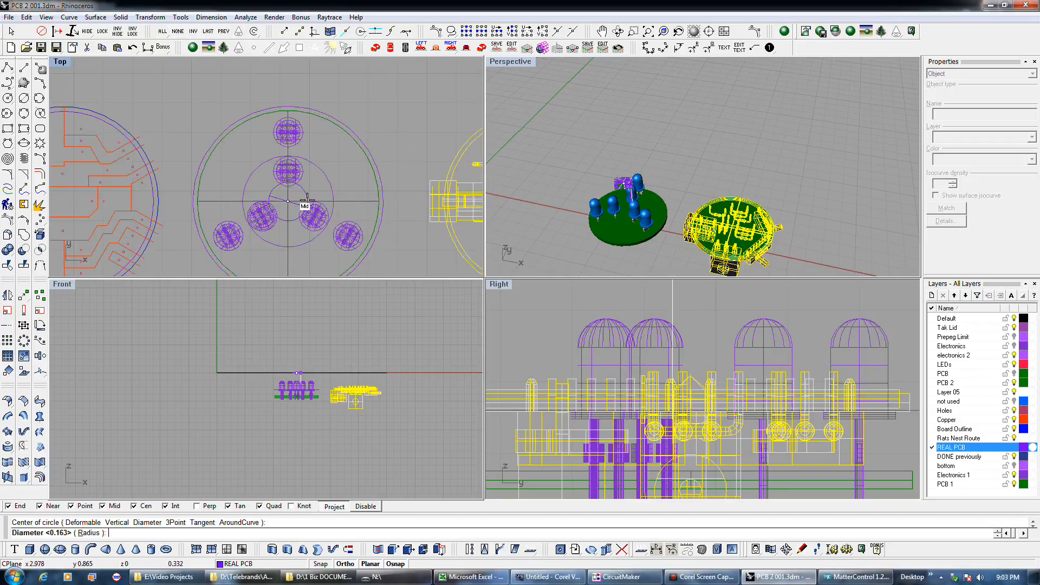
pyautogui.click(379, 201)
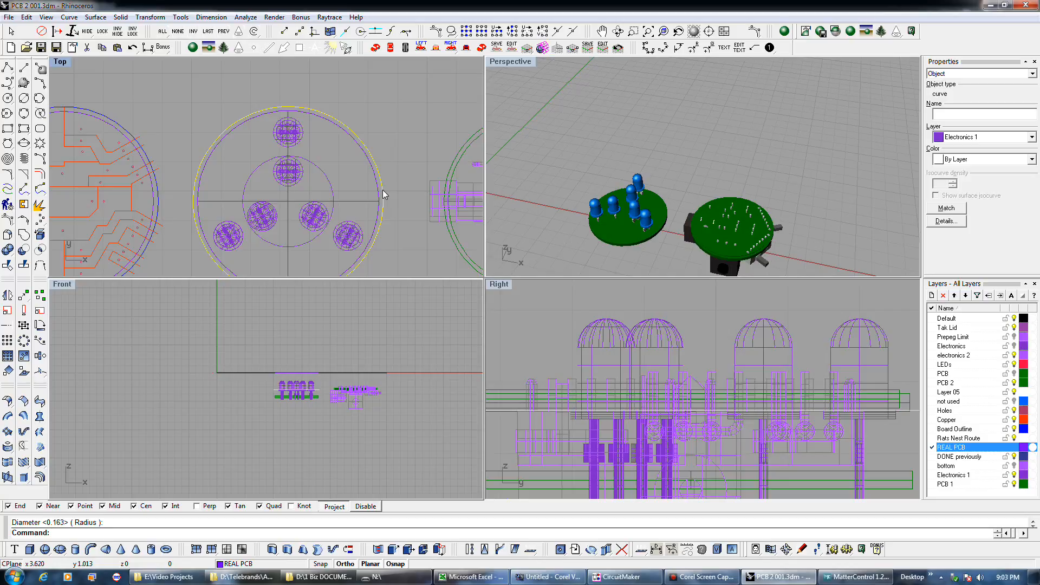
# Delete the outer circle around the LED board and the larger of the component board's two overlapping PCB 2 discs.
pyautogui.press('Delete')
pyautogui.scroll(-3, 383, 183)
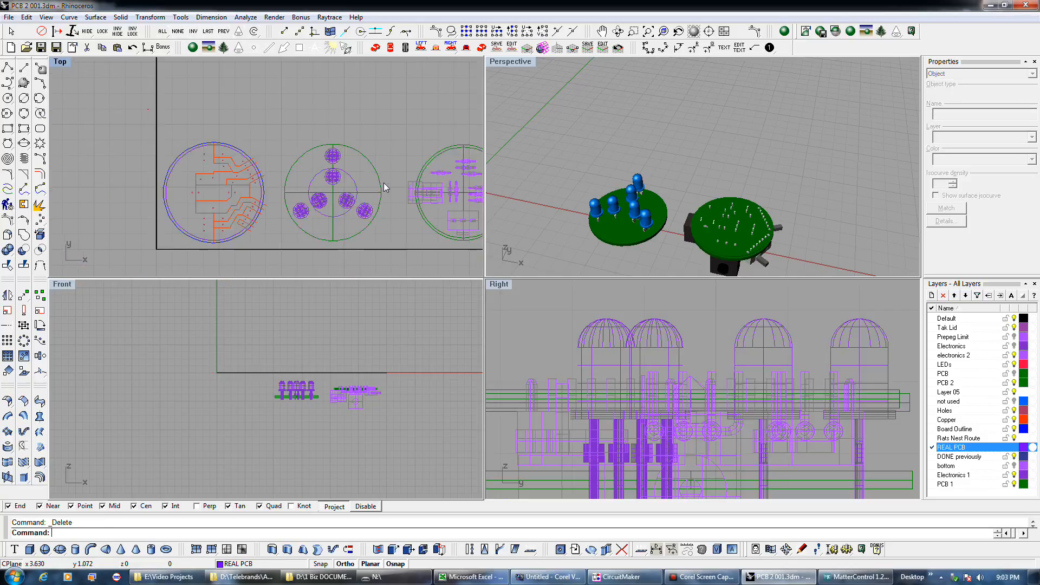
pyautogui.click(436, 153)
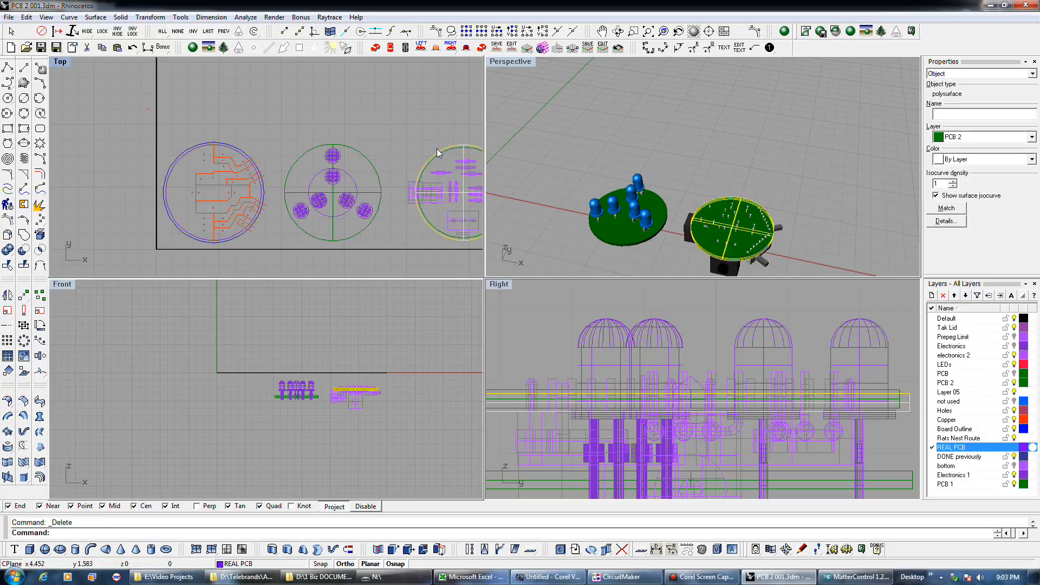
pyautogui.scroll(5, 460, 153)
pyautogui.scroll(2, 422, 150)
pyautogui.click(408, 150)
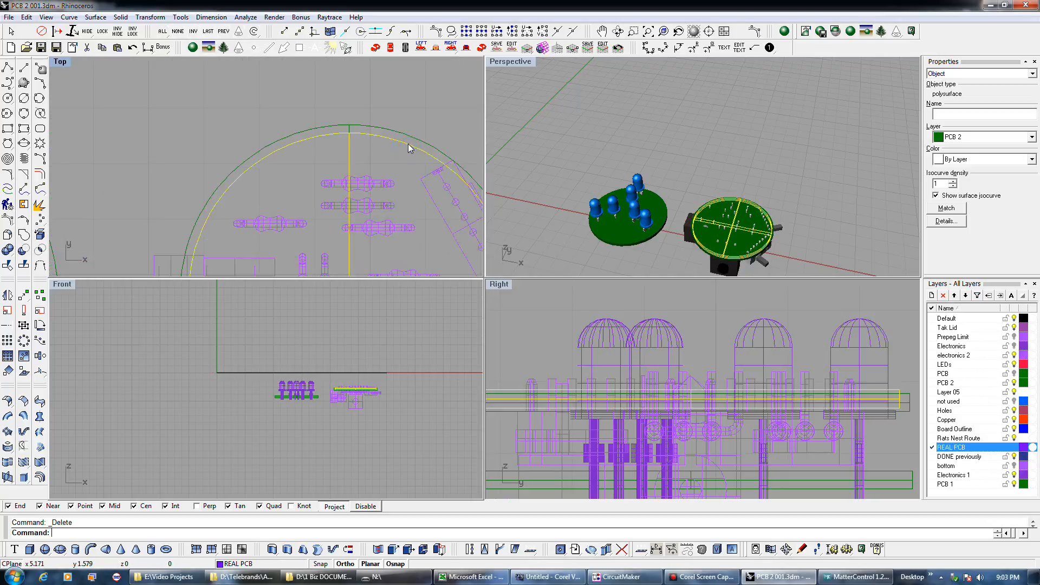
pyautogui.click(408, 140)
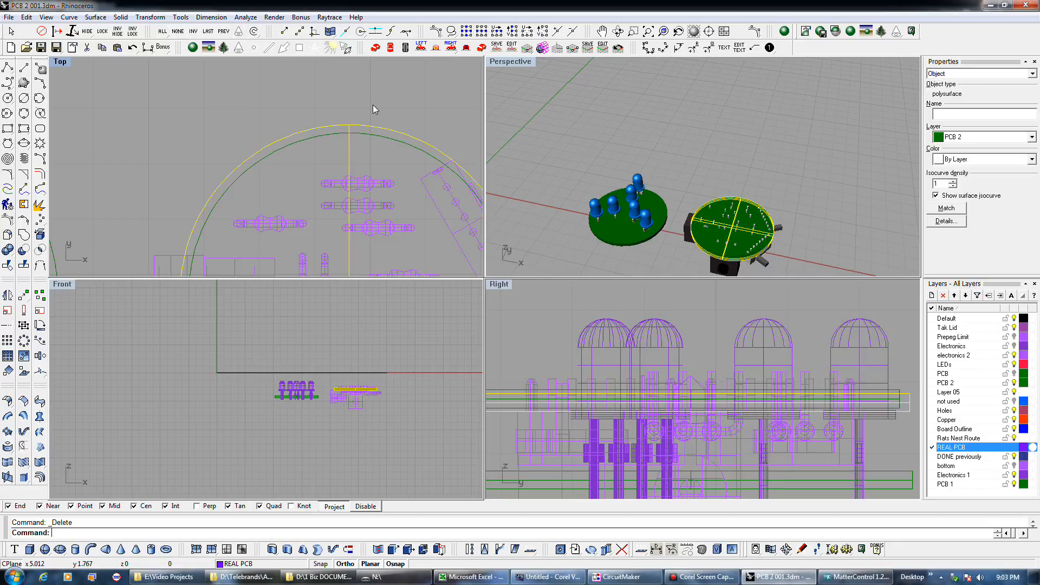
pyautogui.press('Delete')
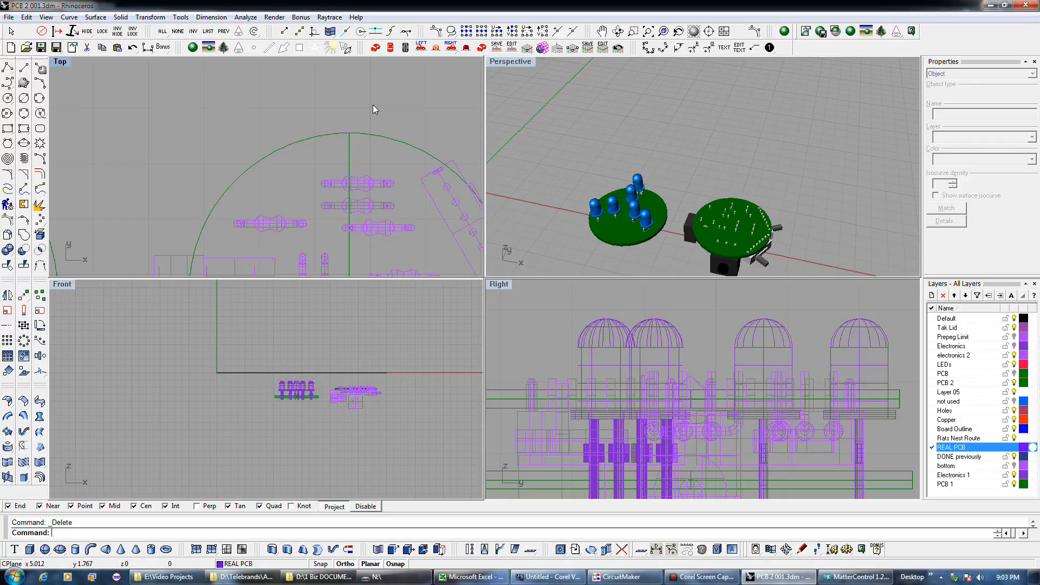
pyautogui.scroll(-2, 358, 99)
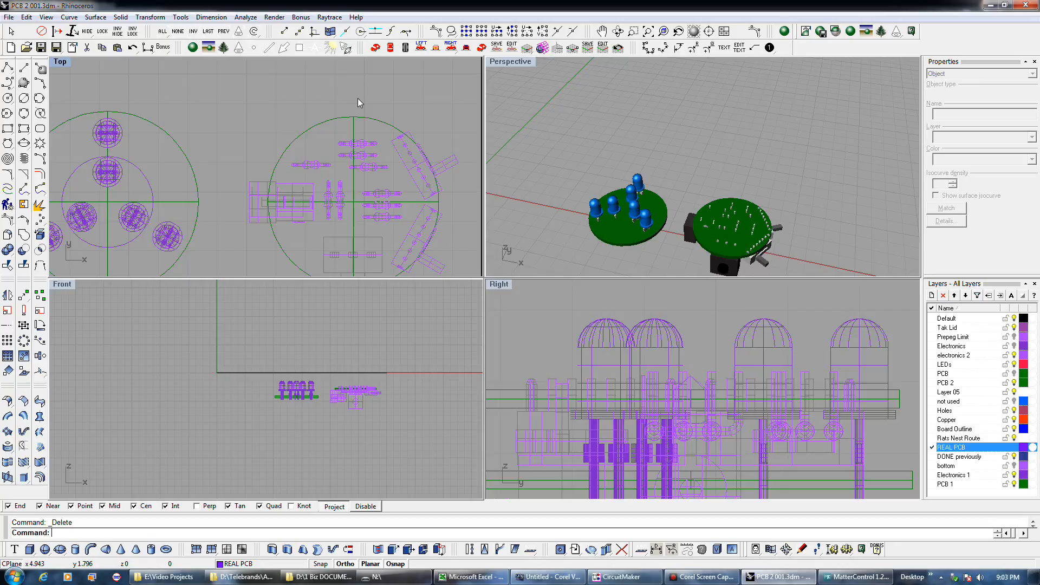
# Undo the larger disc's deletion to compare both discs from the front, and redo the deletion.
pyautogui.scroll(2, 356, 395)
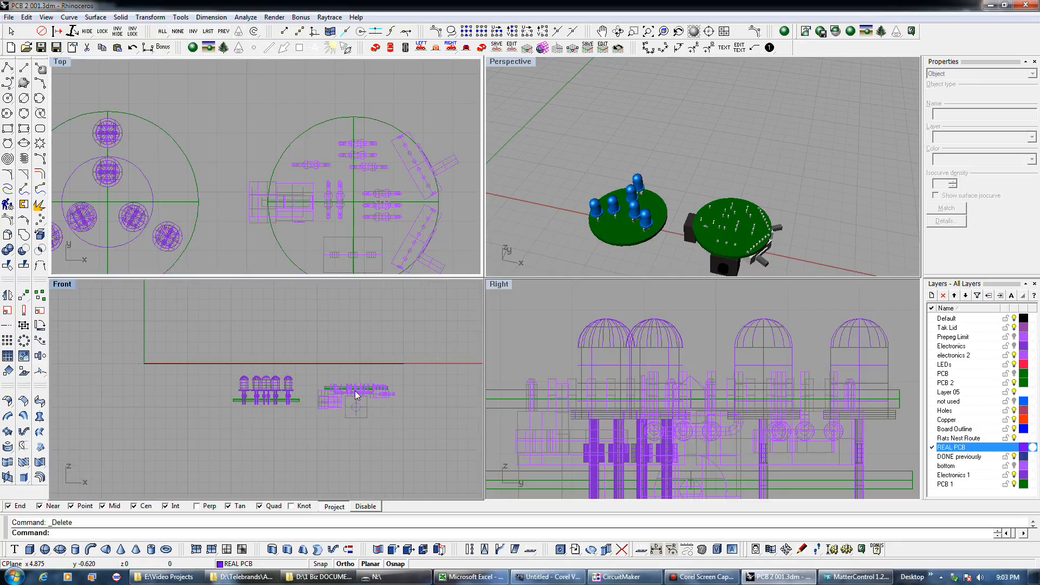
pyautogui.scroll(2, 355, 394)
pyautogui.scroll(-3, 634, 389)
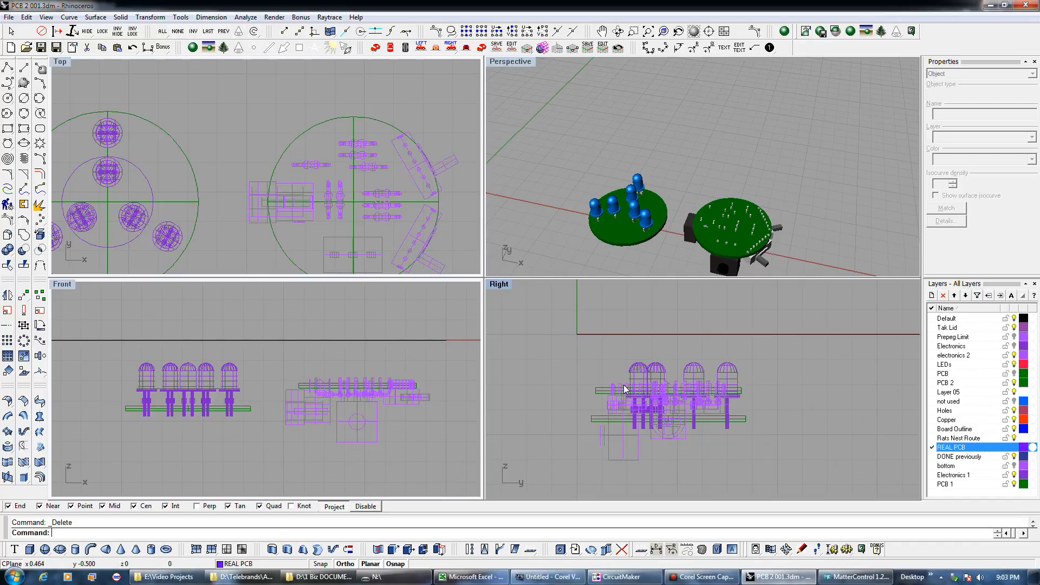
pyautogui.click(133, 49)
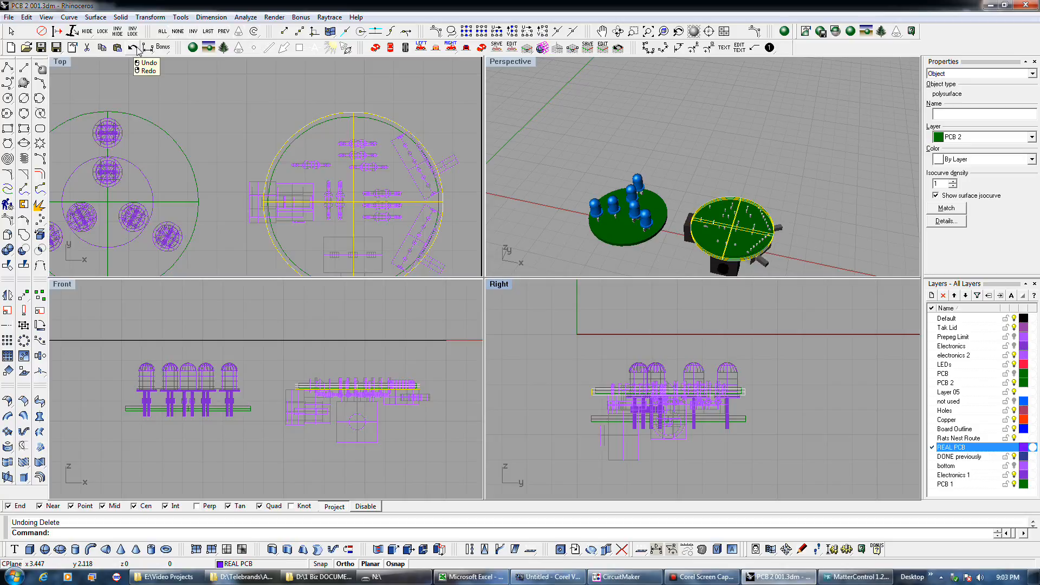
pyautogui.scroll(1, 320, 400)
pyautogui.scroll(2, 329, 404)
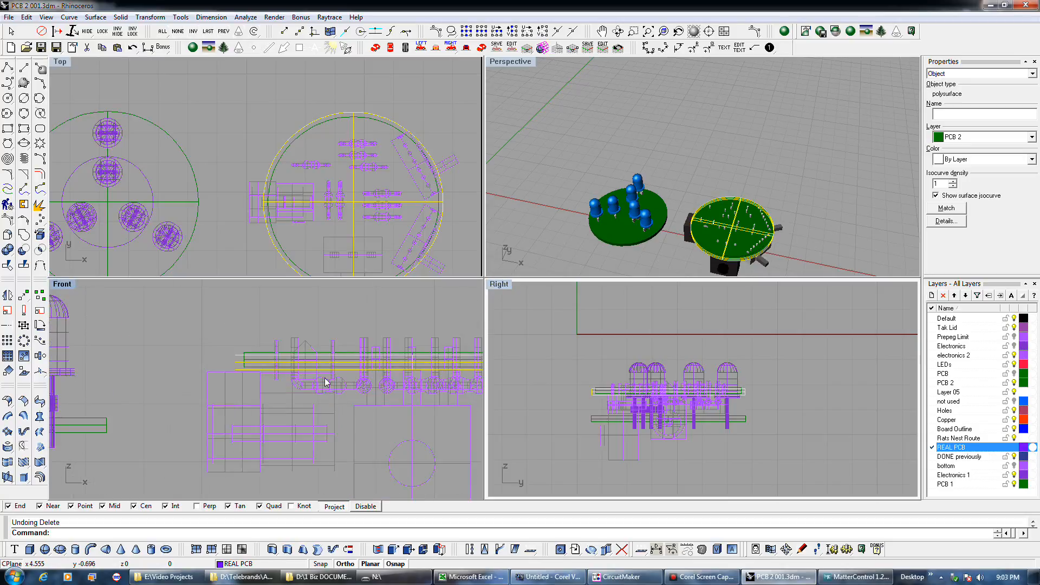
pyautogui.rightClick(133, 49)
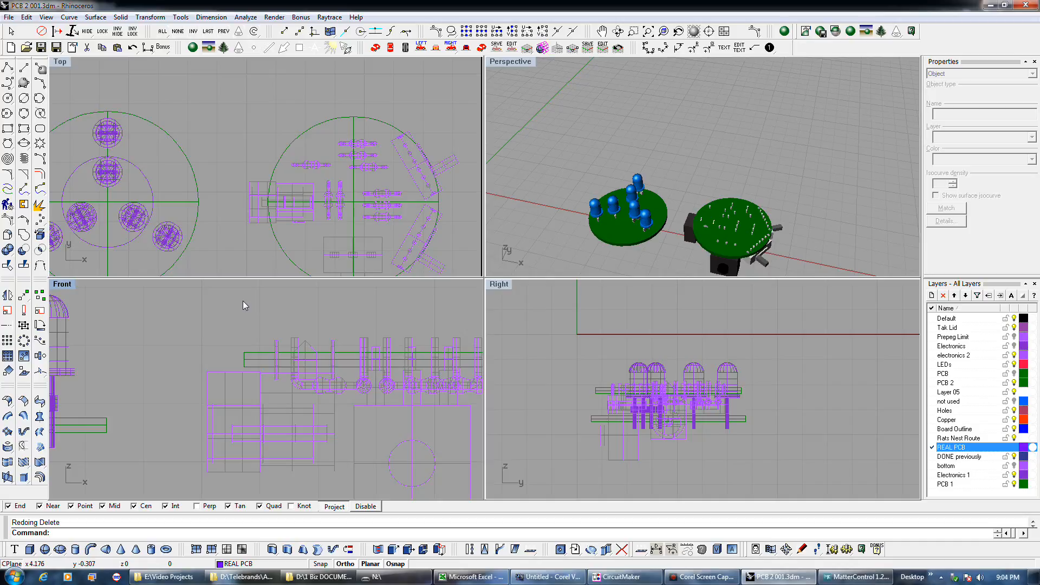
# Save the PCB file incrementally as PCB 2 002.3dm and open AA Dbl Stack Candle 020.3dm.
pyautogui.click(41, 48)
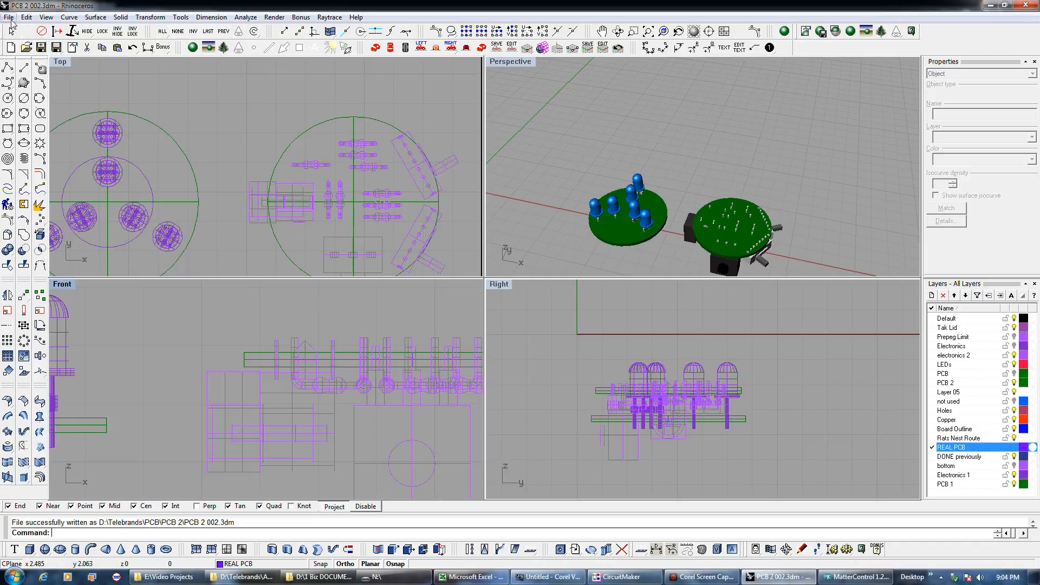
pyautogui.click(10, 18)
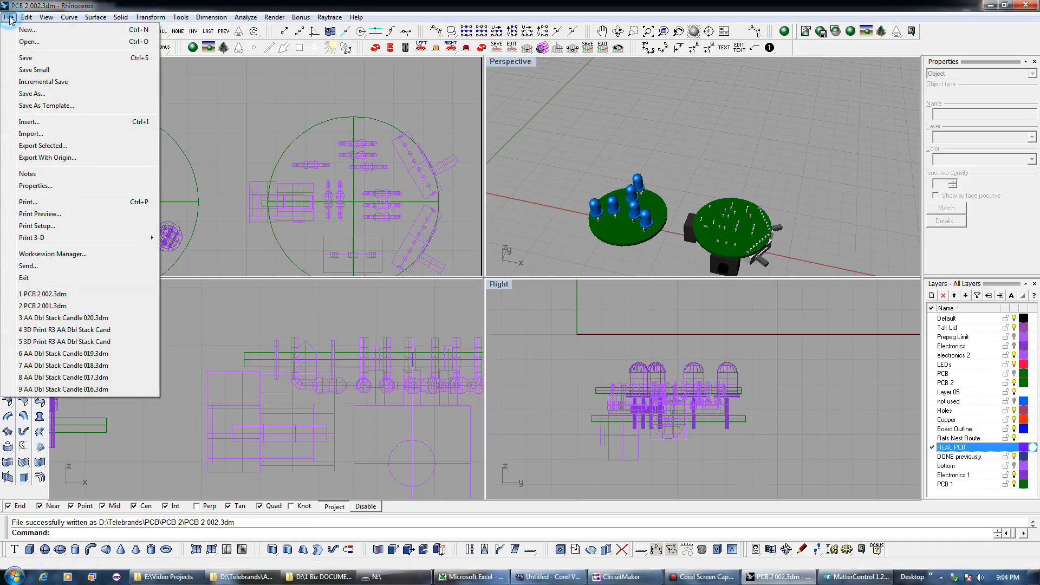
pyautogui.click(115, 324)
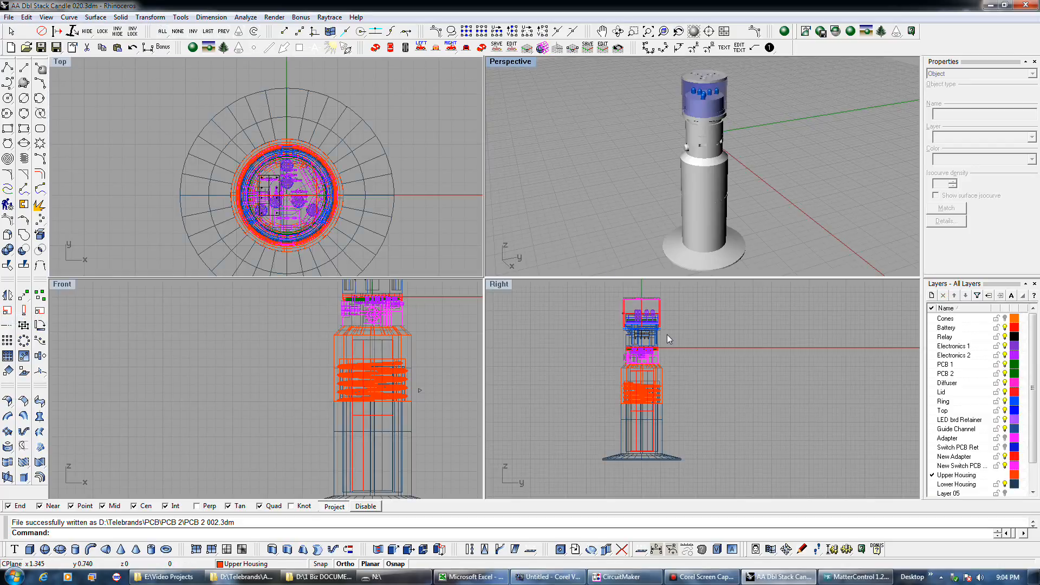
# Select the larger, lower PCB 2 disc inside the candle and examine how its edge sits against the surrounding parts.
pyautogui.scroll(5, 638, 349)
pyautogui.scroll(4, 707, 369)
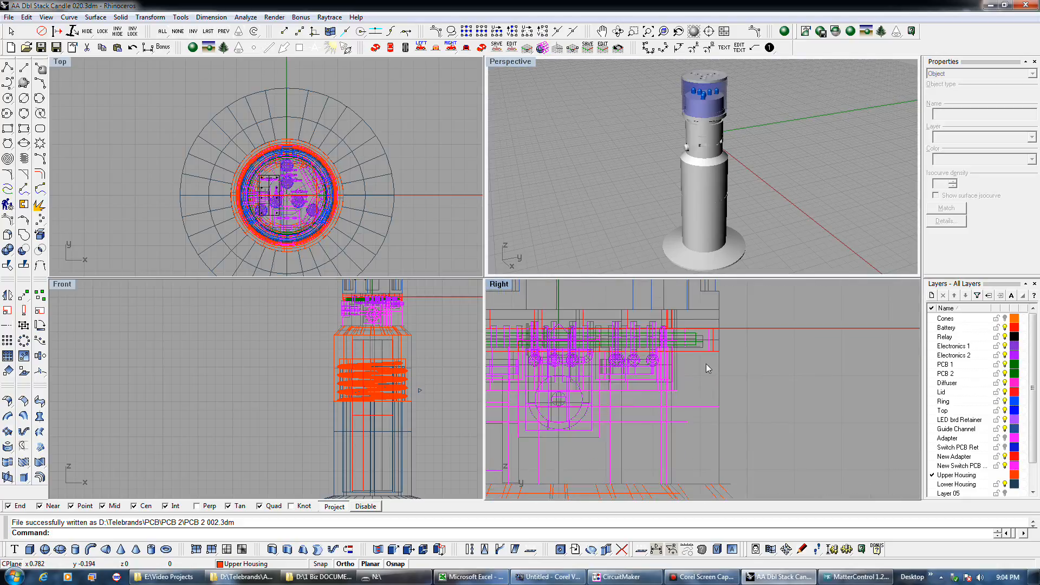
pyautogui.scroll(2, 703, 354)
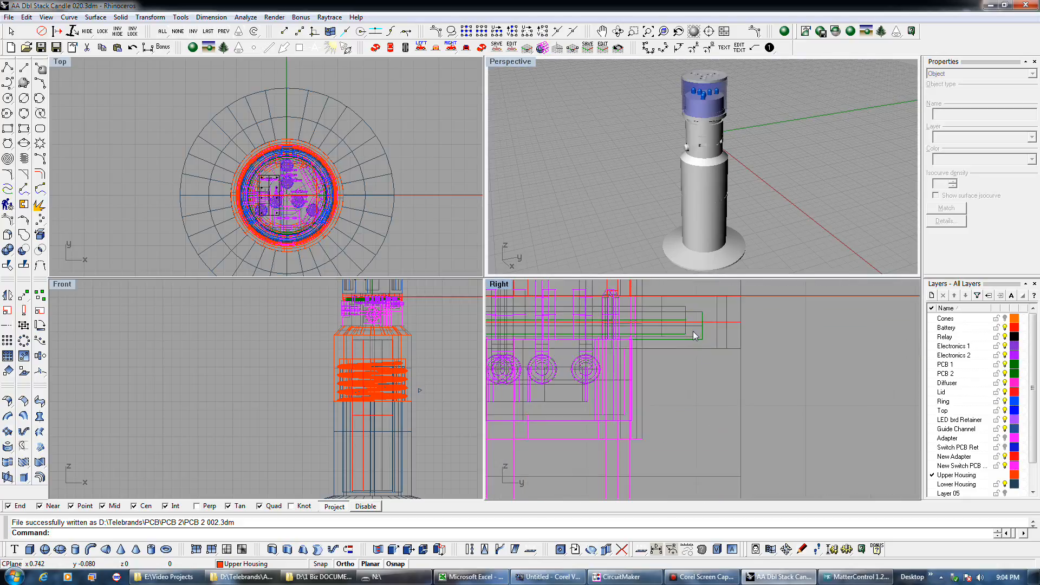
pyautogui.click(697, 329)
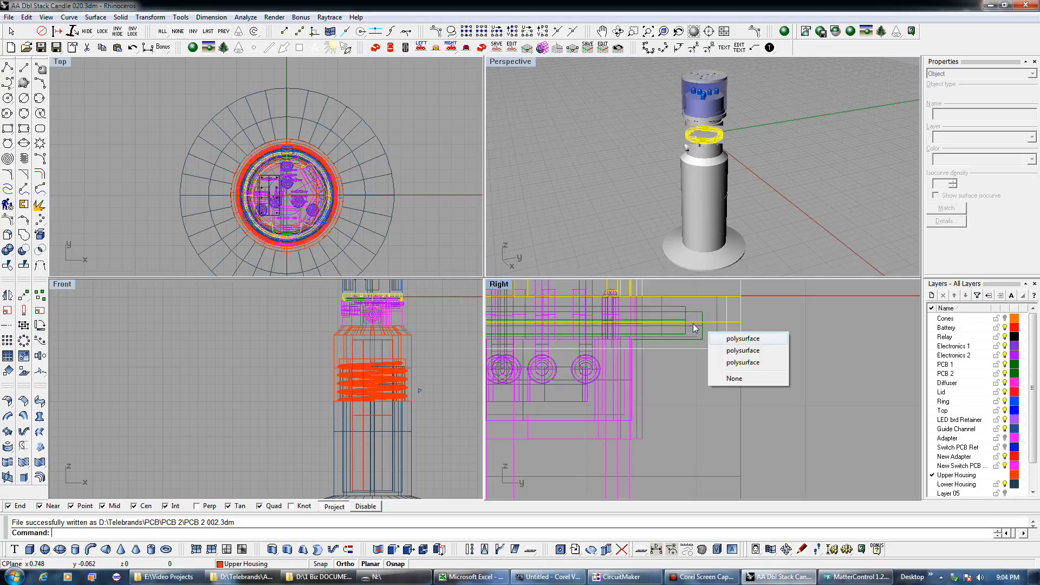
pyautogui.click(737, 364)
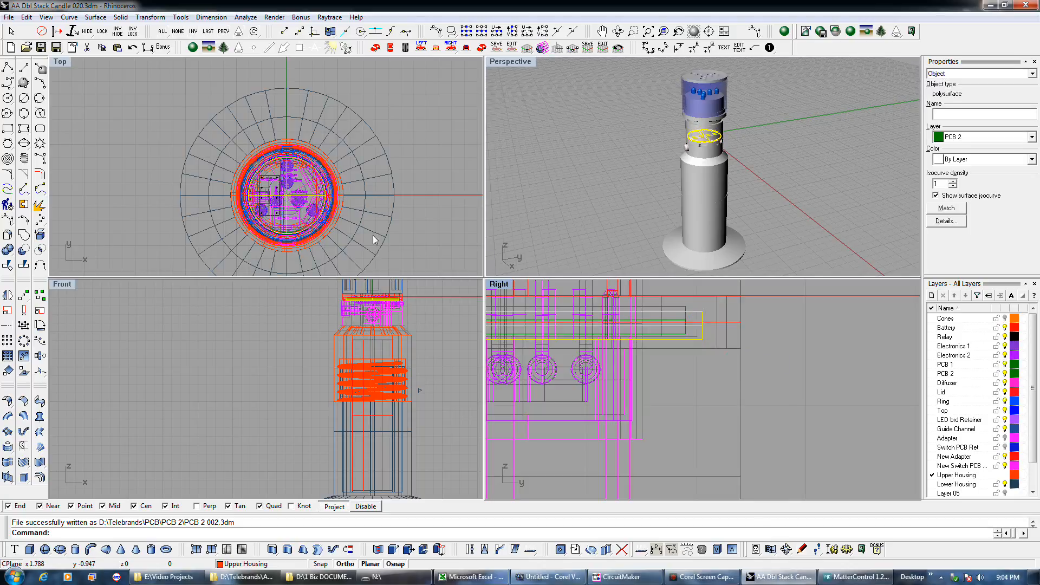
pyautogui.scroll(5, 330, 218)
pyautogui.scroll(3, 358, 204)
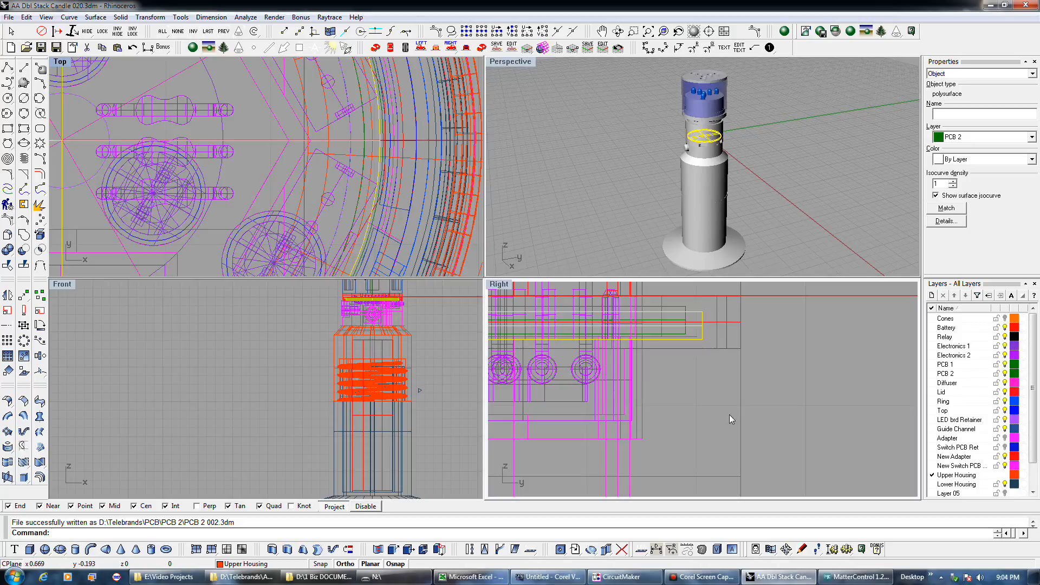
# Hide the Battery, Diffuser, Lid, Ring, Top, LED brd Retainer and Guide Channel layers.
pyautogui.click(1004, 327)
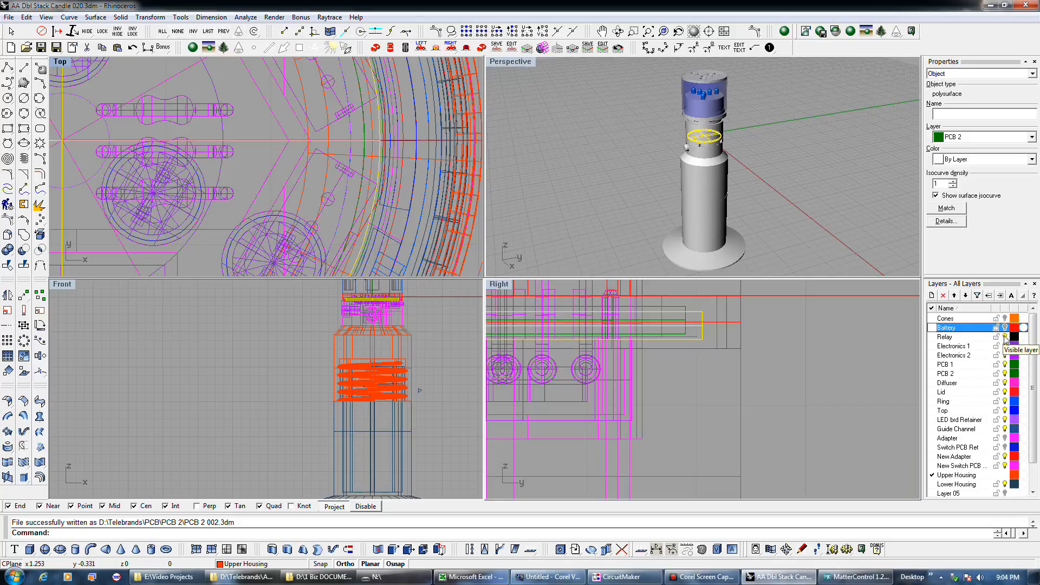
pyautogui.click(1004, 382)
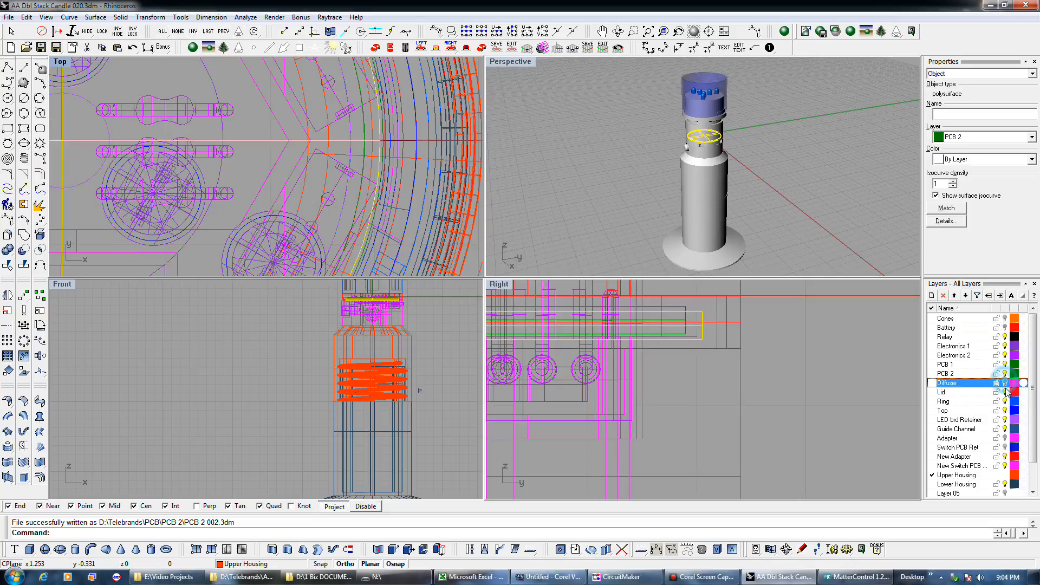
pyautogui.click(1005, 391)
pyautogui.click(1005, 401)
pyautogui.click(1005, 411)
pyautogui.click(1005, 420)
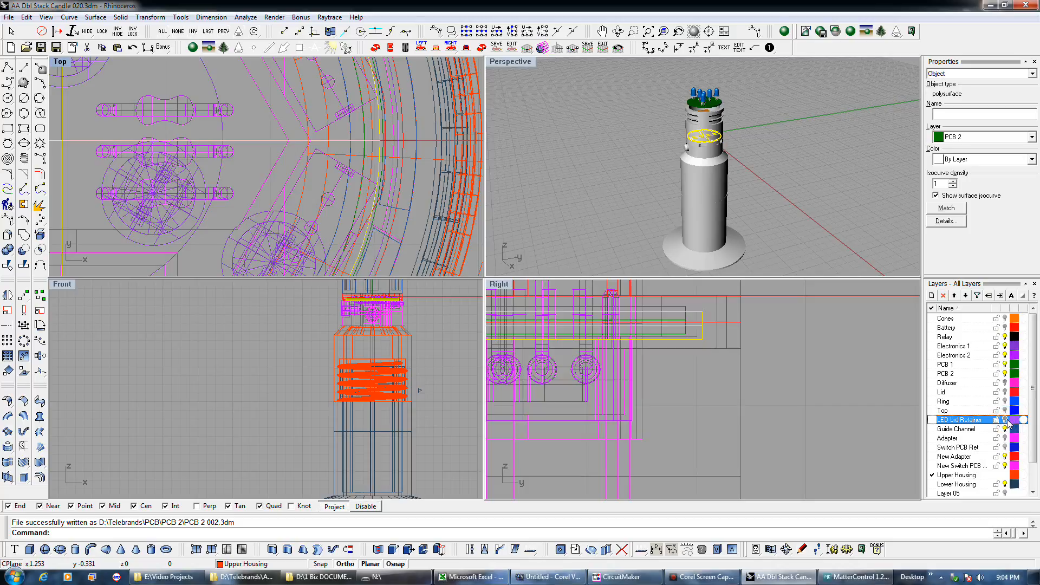
pyautogui.click(1005, 429)
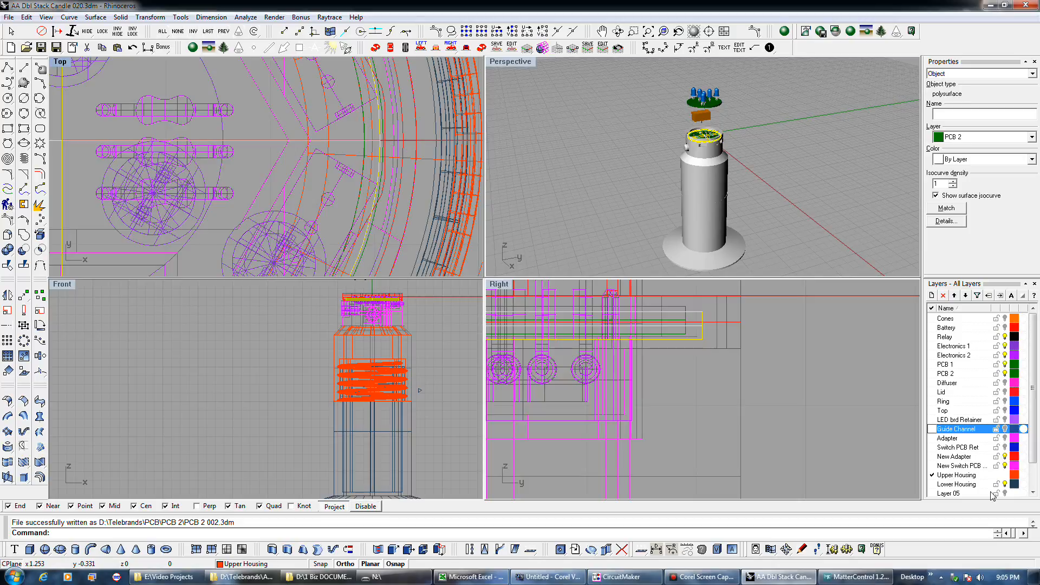
# Hide the Lower Housing and Upper Housing layers, making PCB 2 the current layer.
pyautogui.click(1005, 484)
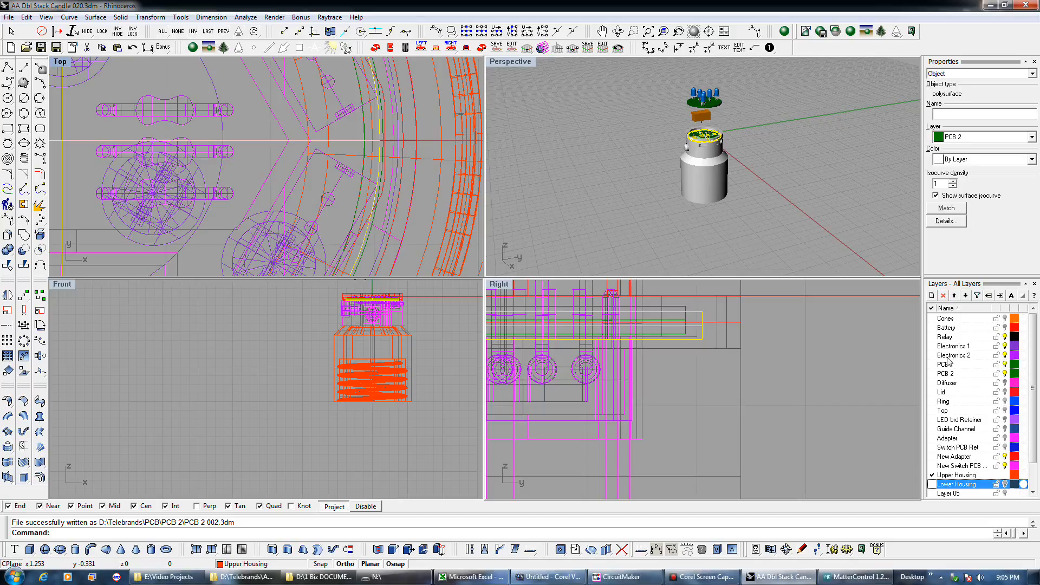
pyautogui.doubleClick(940, 374)
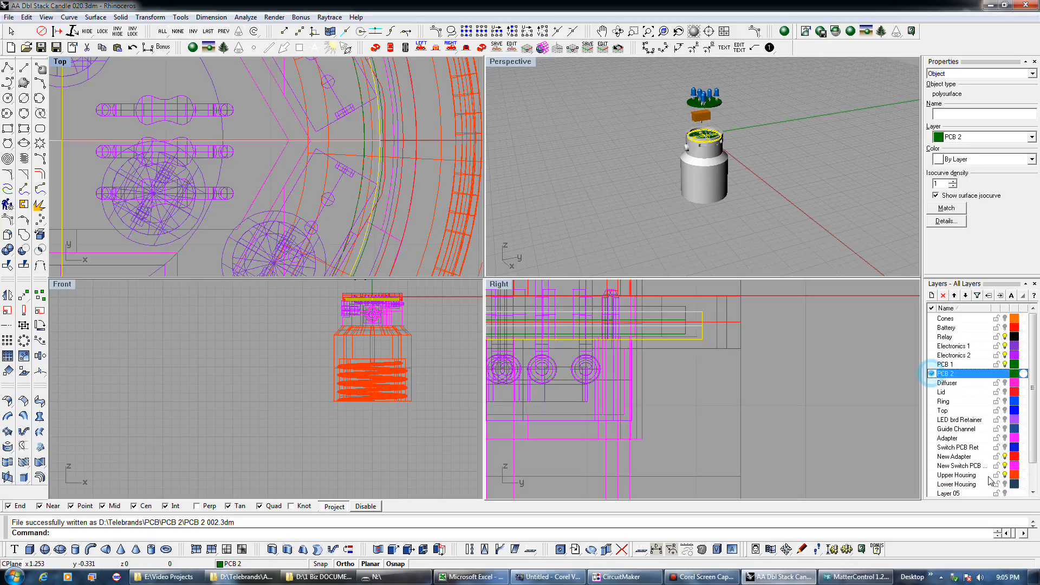
pyautogui.click(1005, 475)
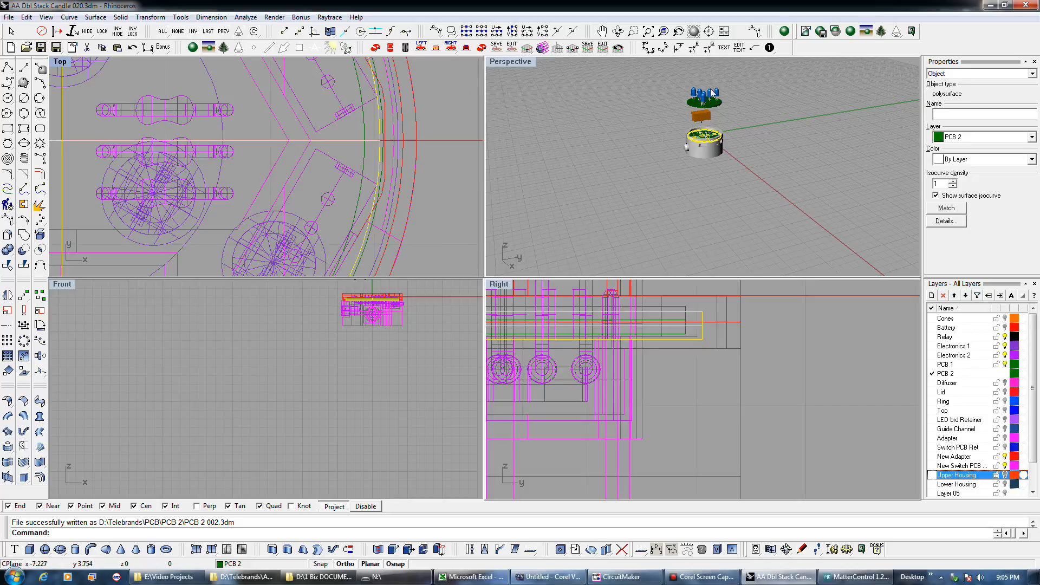
# Clear the selection, pick the ring around the component board to identify its layer, and hide the New Adapter layer.
pyautogui.press('Escape')
pyautogui.scroll(6, 715, 119)
pyautogui.moveTo(696, 158)
pyautogui.mouseDown(button='right')
pyautogui.moveTo(693, 234)
pyautogui.moveTo(657, 200)
pyautogui.moveTo(654, 222)
pyautogui.moveTo(695, 176)
pyautogui.mouseUp(button='right')
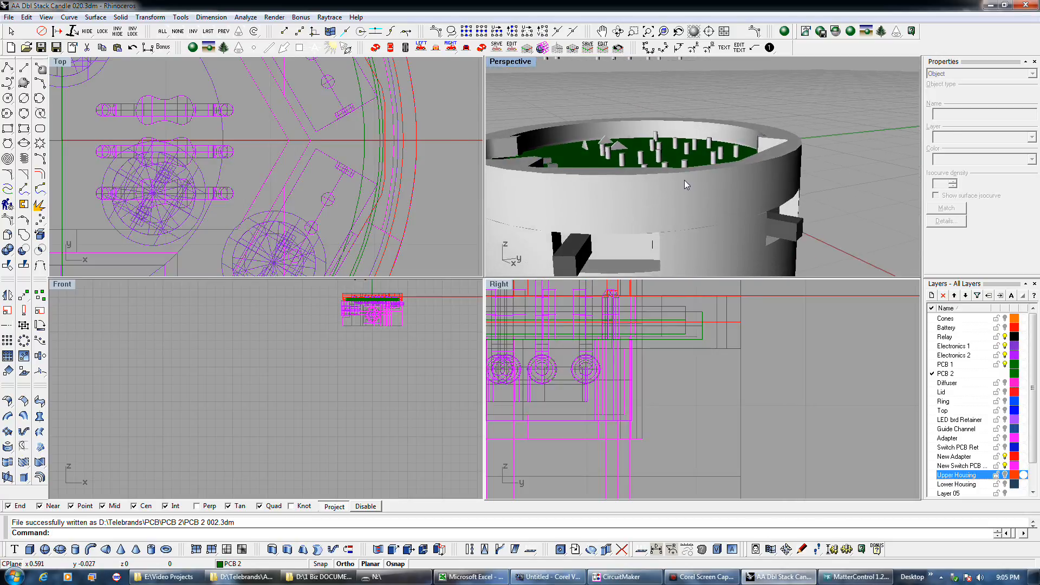
pyautogui.click(684, 181)
pyautogui.click(703, 185)
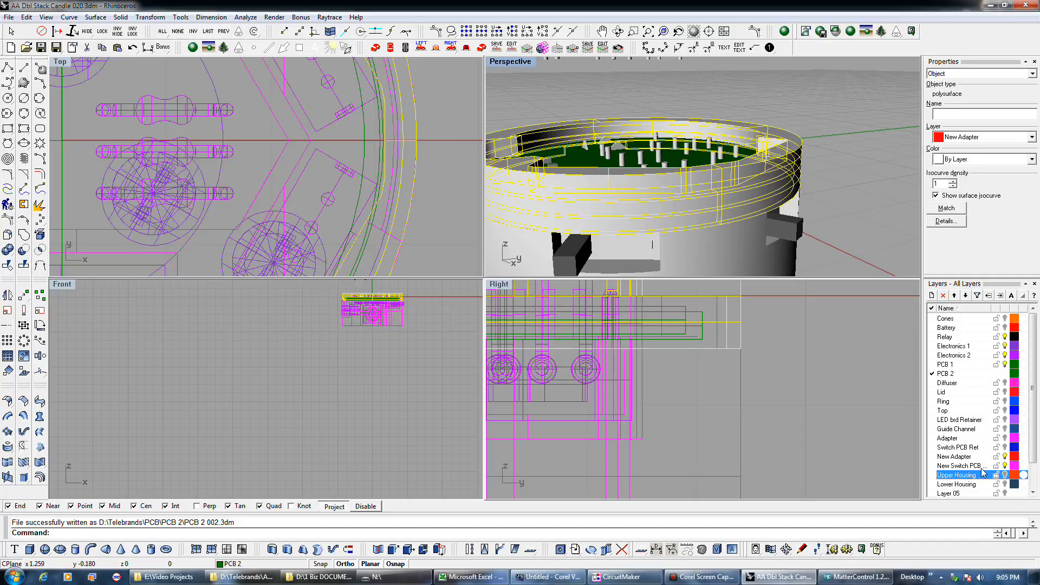
pyautogui.click(1004, 456)
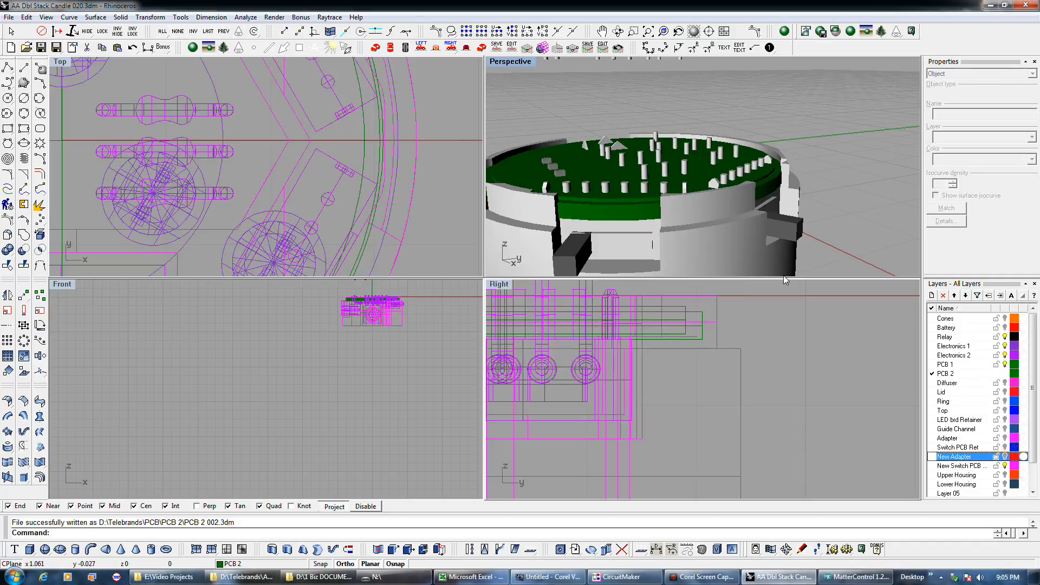
# Select the larger PCB 2 disc in the candle, hide the PCB 1 layer, and delete the disc.
pyautogui.scroll(3, 790, 227)
pyautogui.scroll(-3, 772, 241)
pyautogui.click(693, 203)
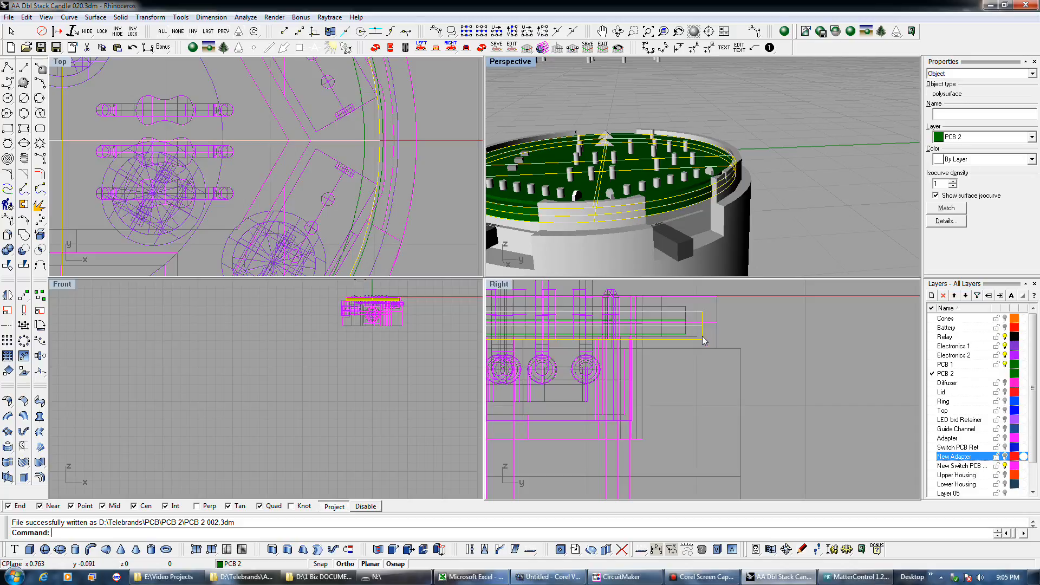
pyautogui.moveTo(699, 220); pyautogui.dragTo(756, 308, button='right')
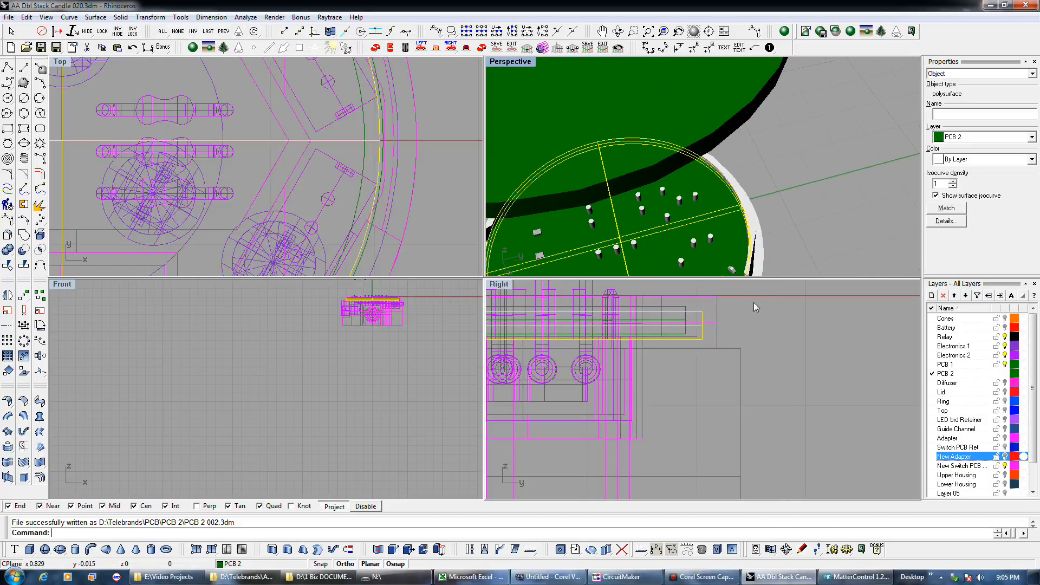
pyautogui.click(1005, 364)
pyautogui.moveTo(741, 195); pyautogui.dragTo(754, 265, button='right')
pyautogui.scroll(5, 667, 194)
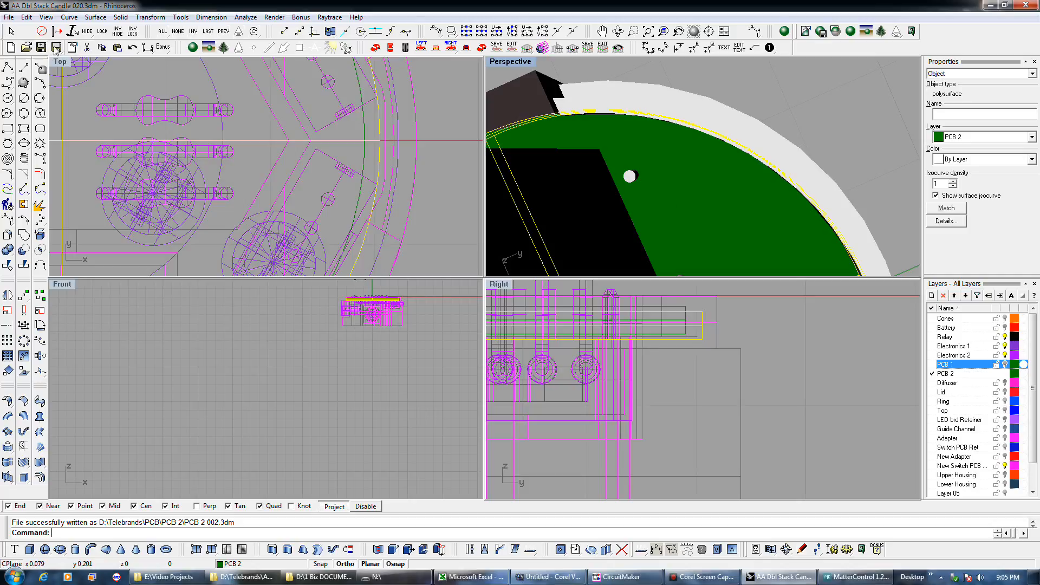
pyautogui.click(41, 31)
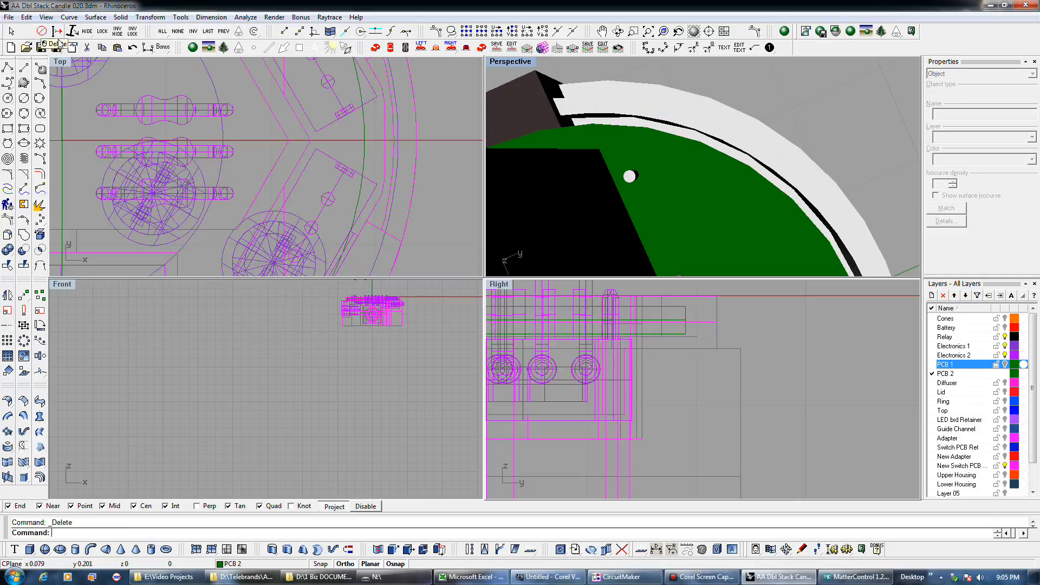
pyautogui.scroll(-5, 685, 209)
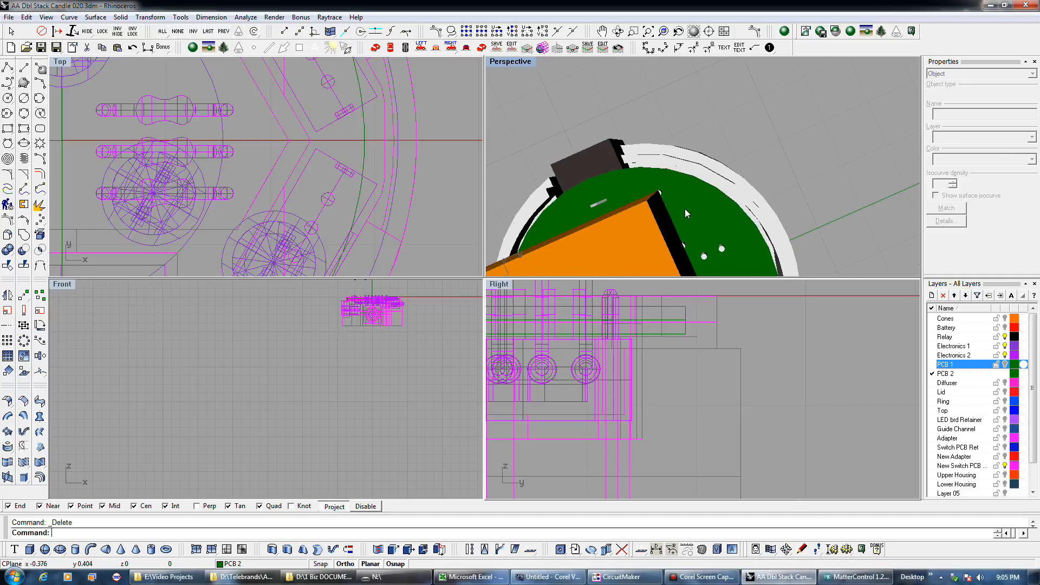
pyautogui.scroll(-4, 642, 177)
pyautogui.moveTo(735, 238); pyautogui.dragTo(707, 150, button='right')
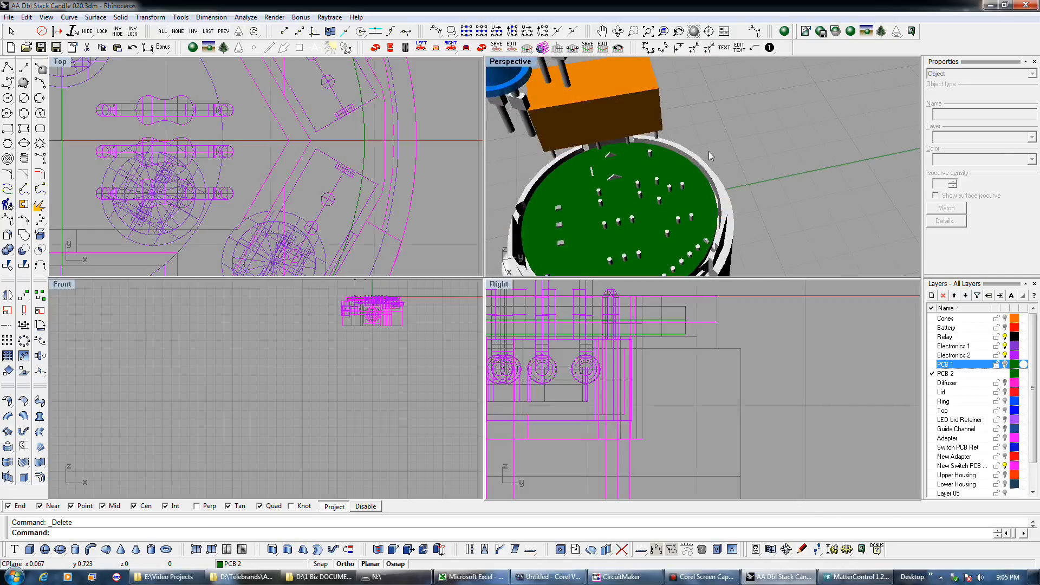
# Show the Diffuser, Lid, Ring, Top, LED brd Retainer and Guide Channel layers again.
pyautogui.click(1004, 382)
pyautogui.click(1004, 391)
pyautogui.click(1005, 400)
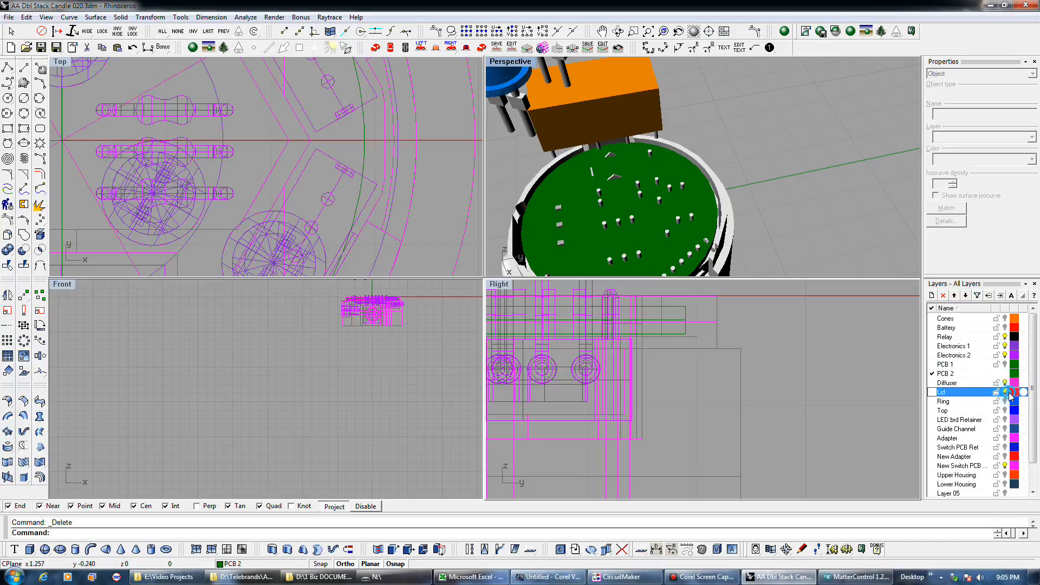
pyautogui.click(1005, 410)
pyautogui.click(1005, 419)
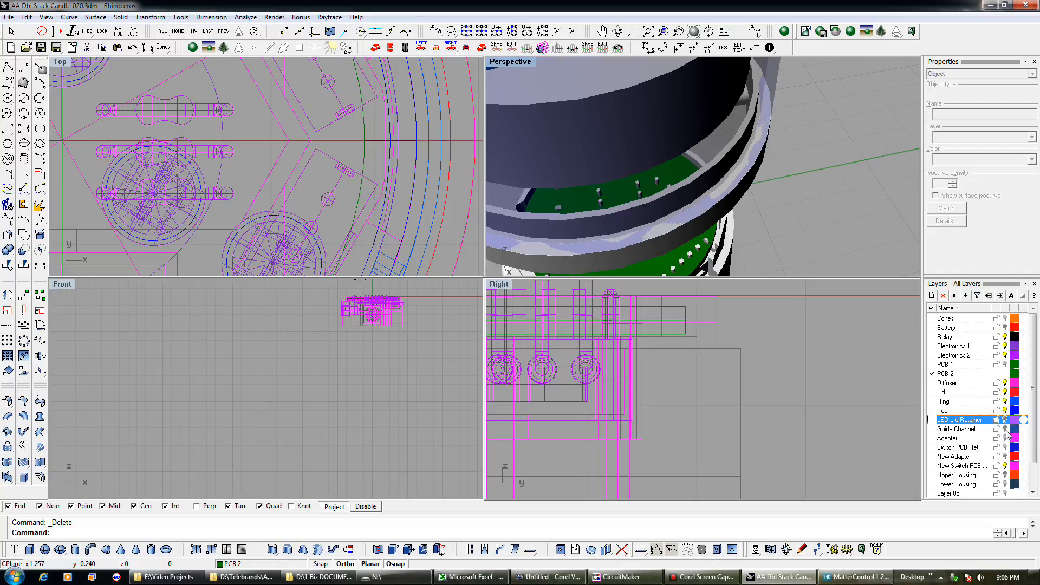
pyautogui.click(1004, 429)
pyautogui.click(1004, 420)
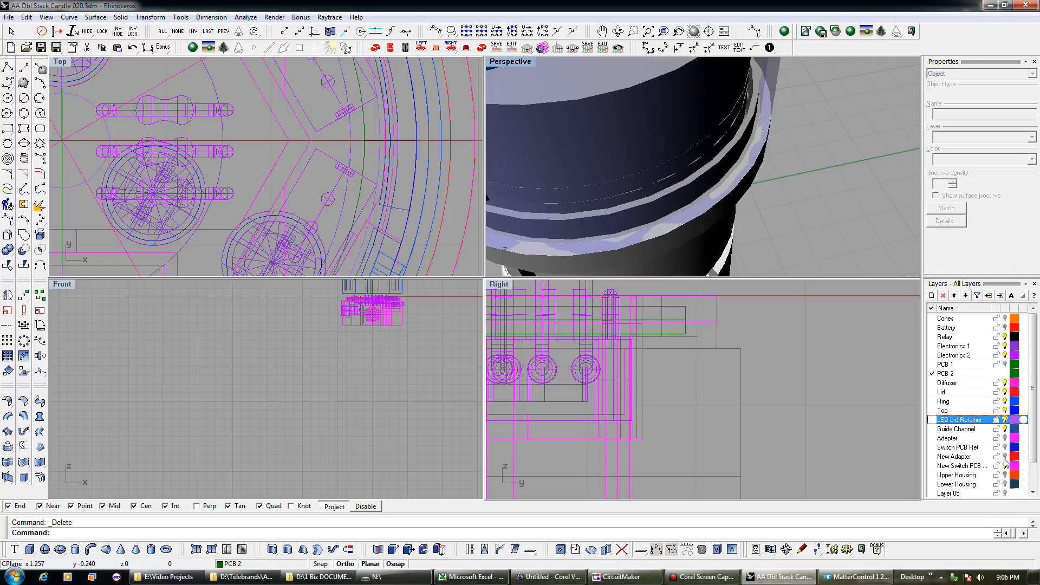
# Show the New Adapter, Lower Housing, Upper Housing, Battery and PCB 1 layers again.
pyautogui.click(1004, 456)
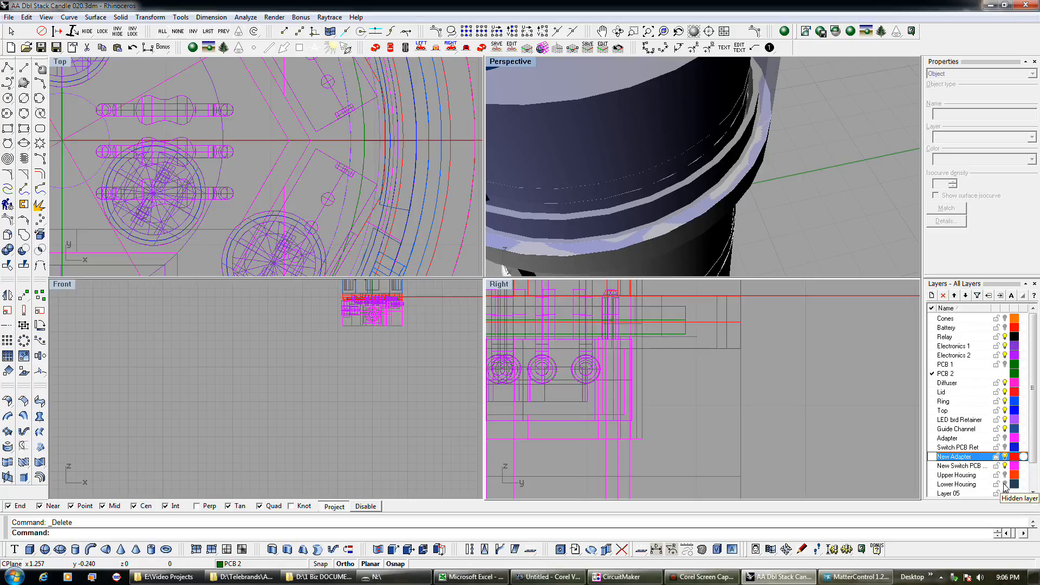
pyautogui.click(1005, 483)
pyautogui.click(1005, 475)
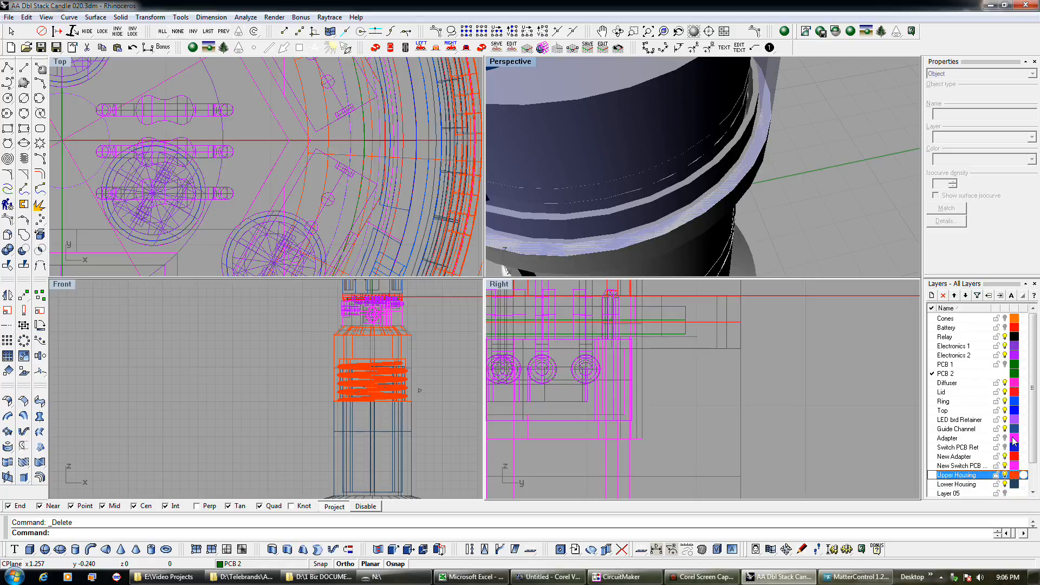
pyautogui.click(1005, 328)
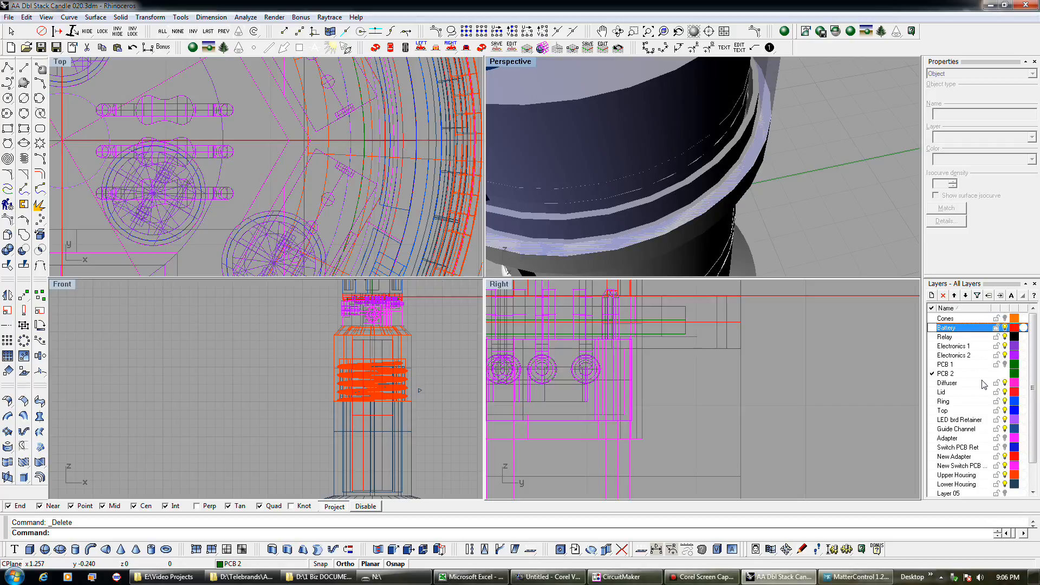
pyautogui.click(1005, 364)
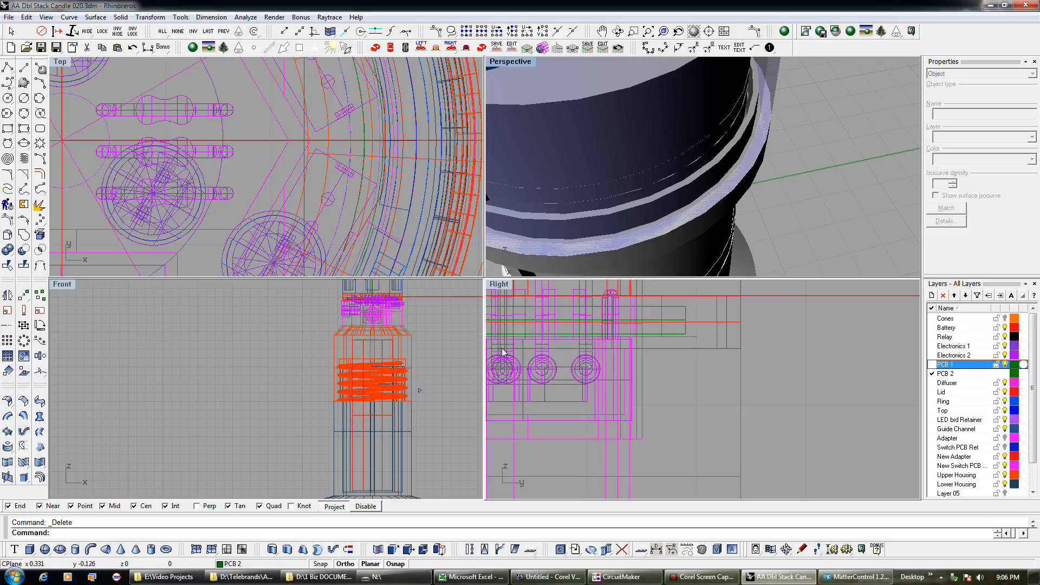
# Bring the whole candle into view and save the model incrementally as AA Dbl Stack Candle 021.3dm.
pyautogui.scroll(-5, 432, 378)
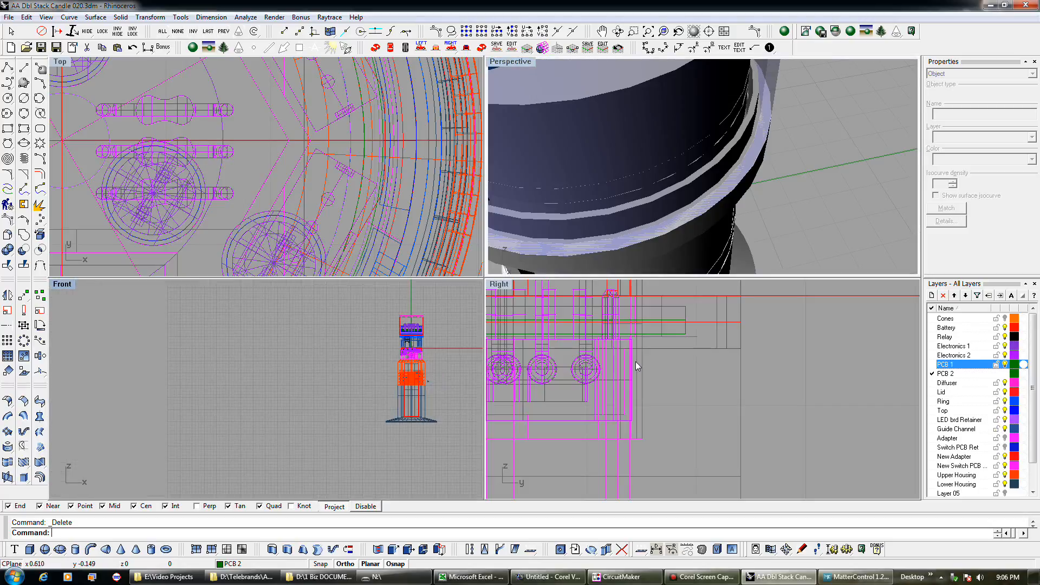
pyautogui.scroll(-6, 634, 361)
pyautogui.scroll(-4, 636, 366)
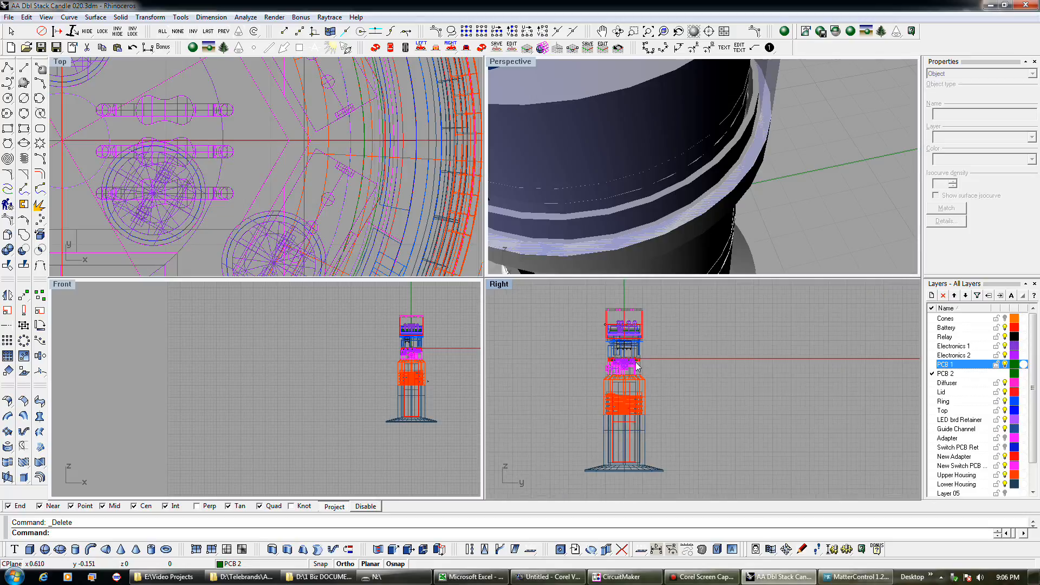
pyautogui.scroll(-6, 769, 206)
pyautogui.moveTo(768, 199); pyautogui.dragTo(764, 183, button='right')
pyautogui.scroll(-2, 764, 183)
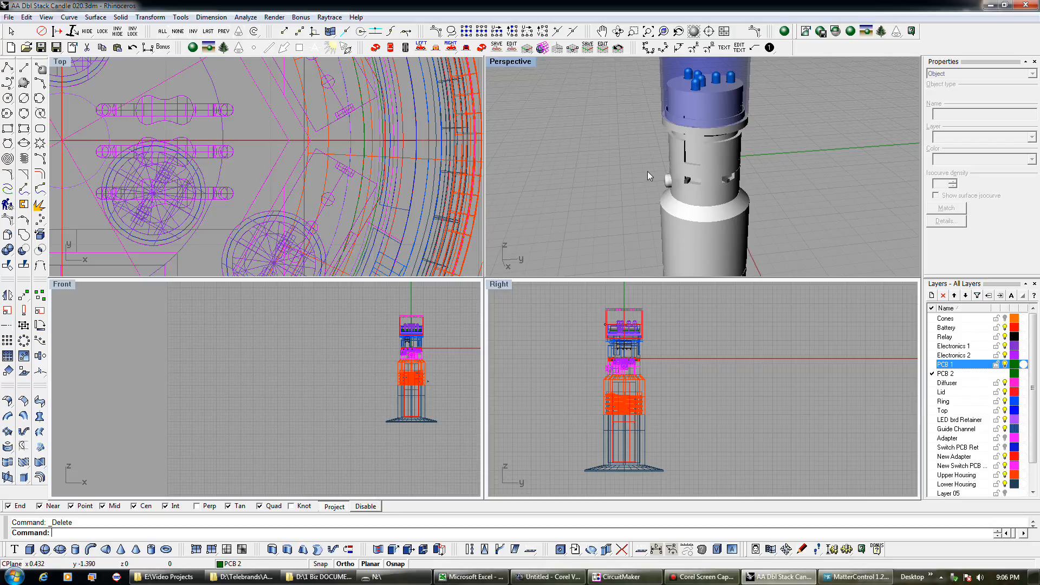
pyautogui.click(43, 49)
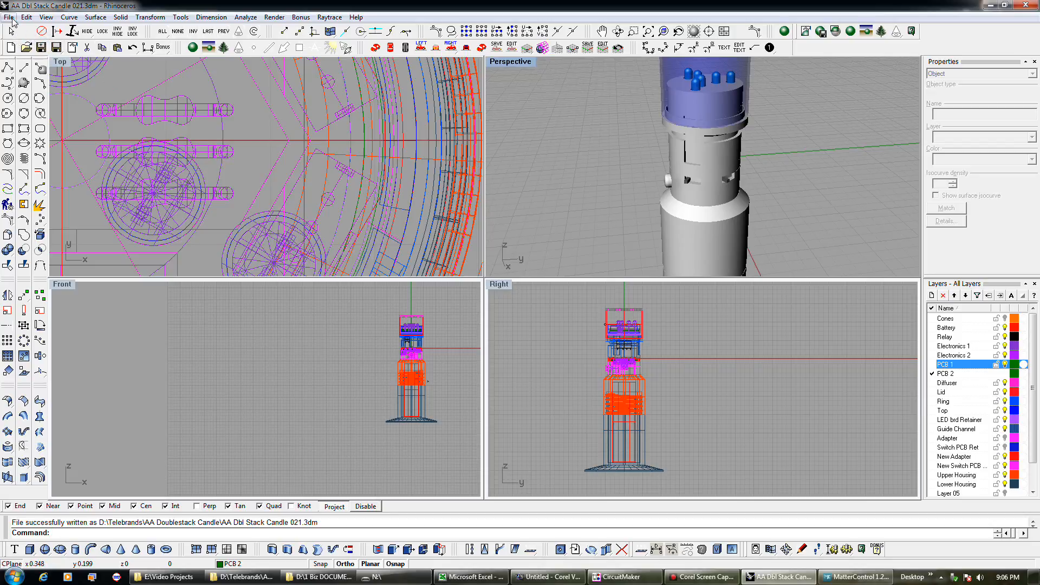
# Open the recent file PCB 2 002.3dm and bring the LED board into view.
pyautogui.click(9, 17)
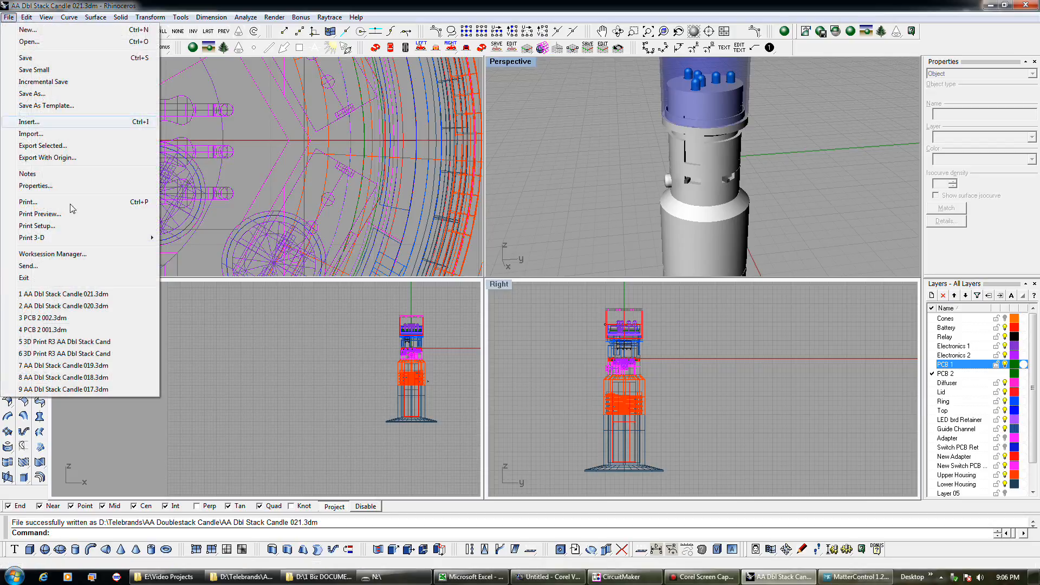
pyautogui.click(93, 317)
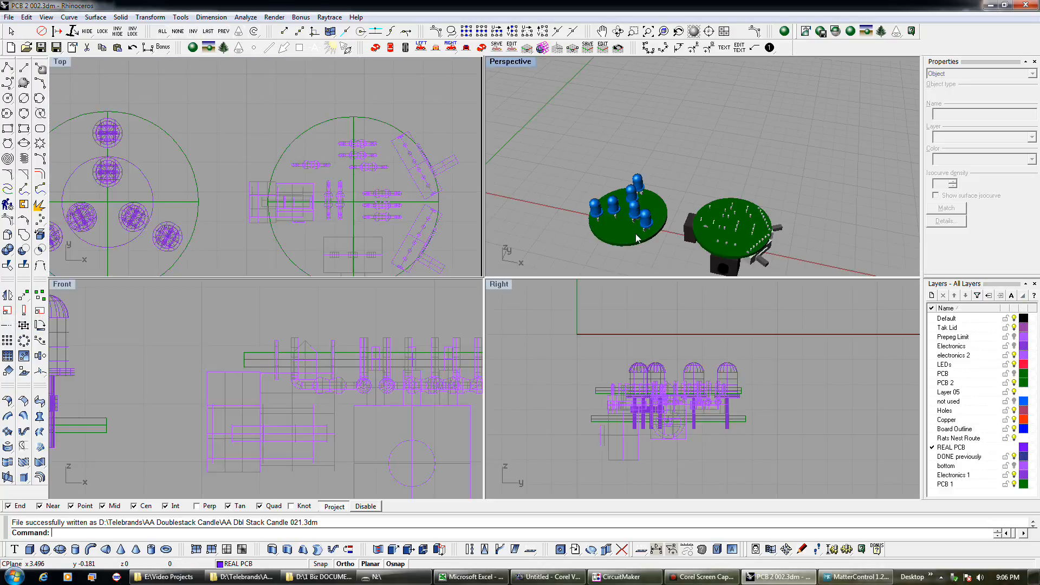
pyautogui.scroll(-5, 347, 174)
pyautogui.scroll(5, 227, 205)
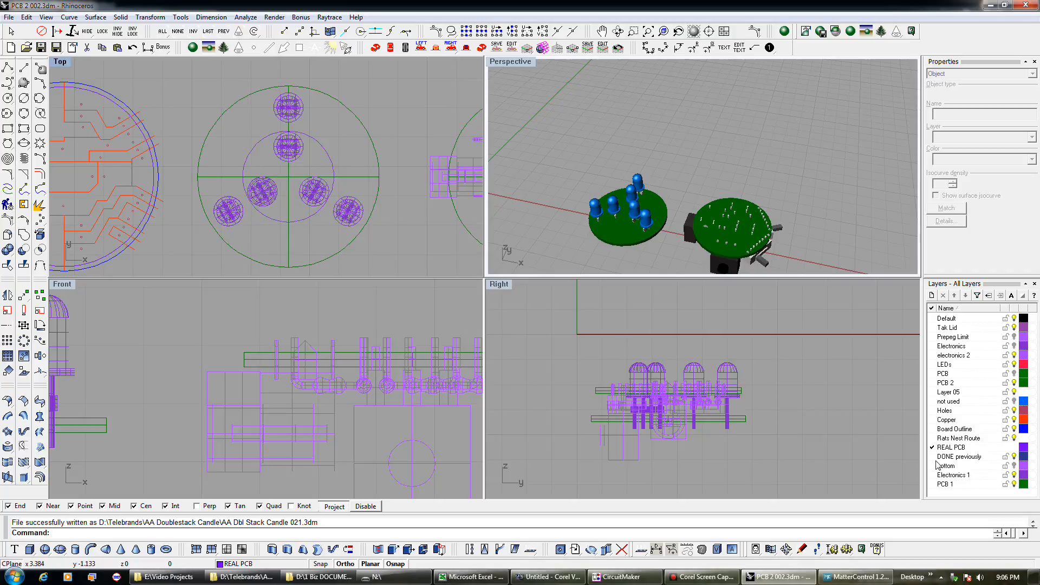
# Make Board Outline the current layer and offset the LED board's outer circle outward by 0.04.
pyautogui.click(931, 429)
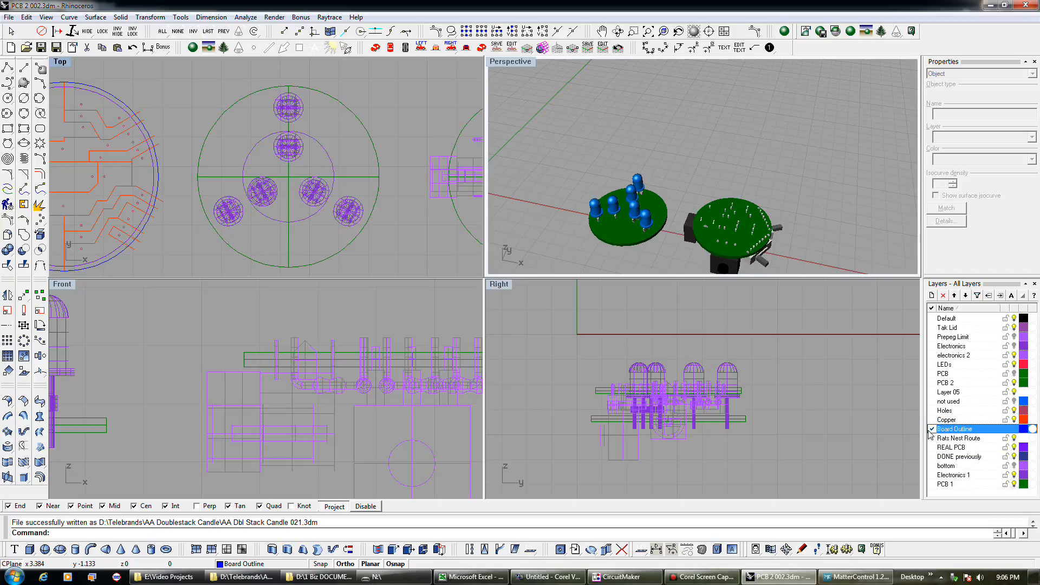
pyautogui.click(350, 248)
pyautogui.click(376, 258)
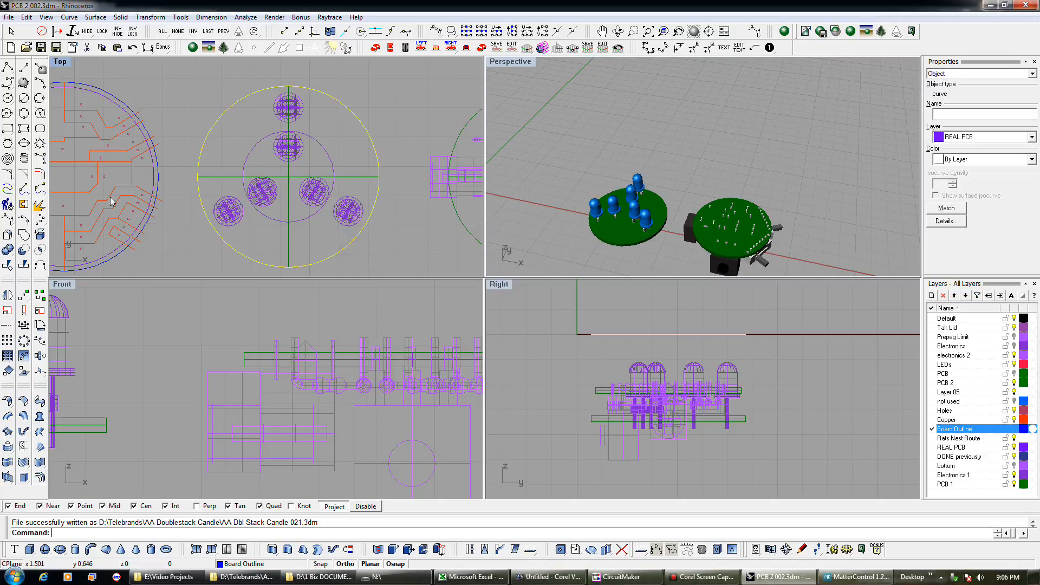
pyautogui.click(40, 158)
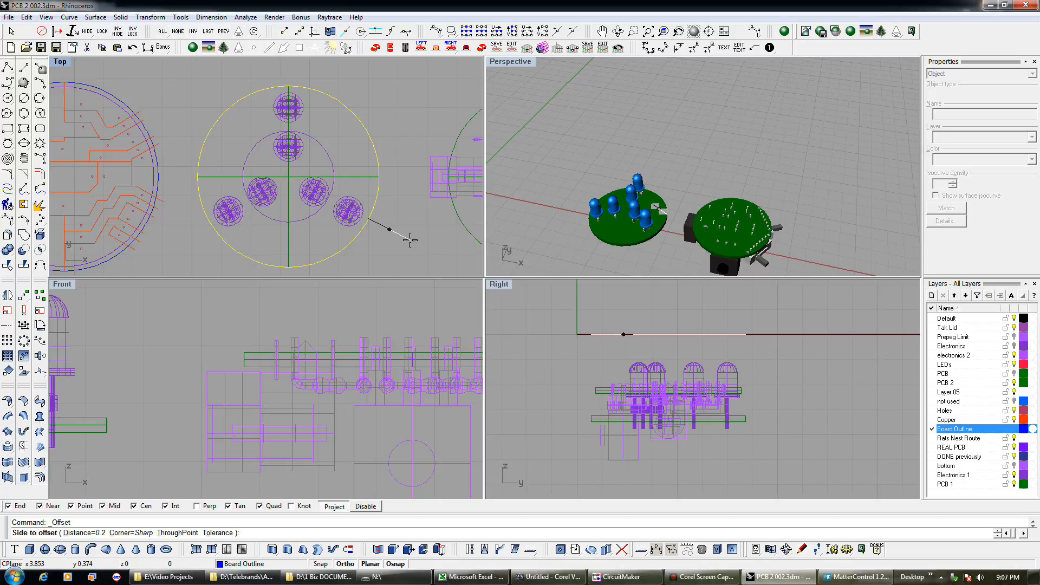
pyautogui.write('.04')
pyautogui.press('Return')
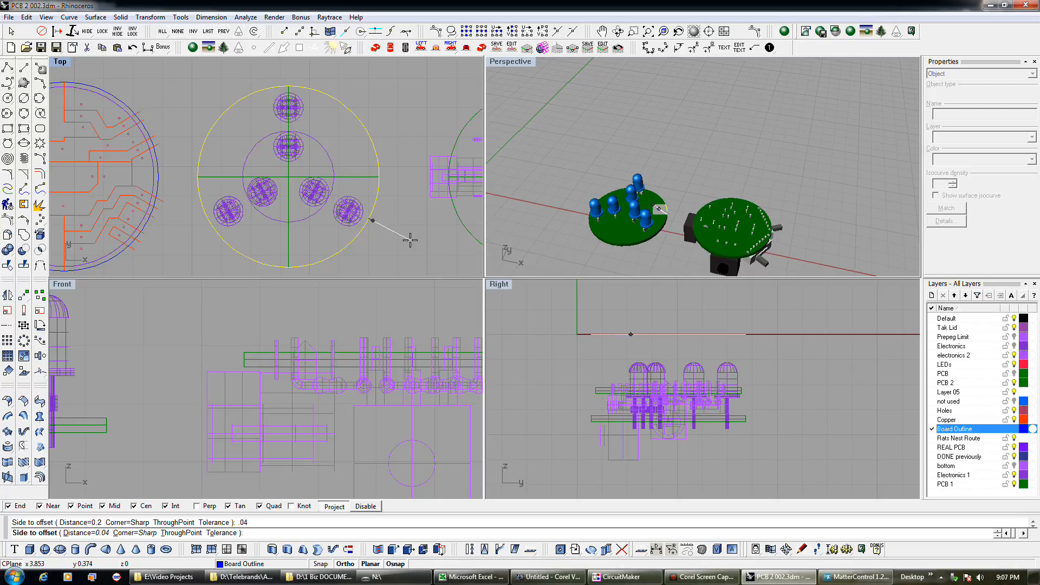
pyautogui.click(410, 240)
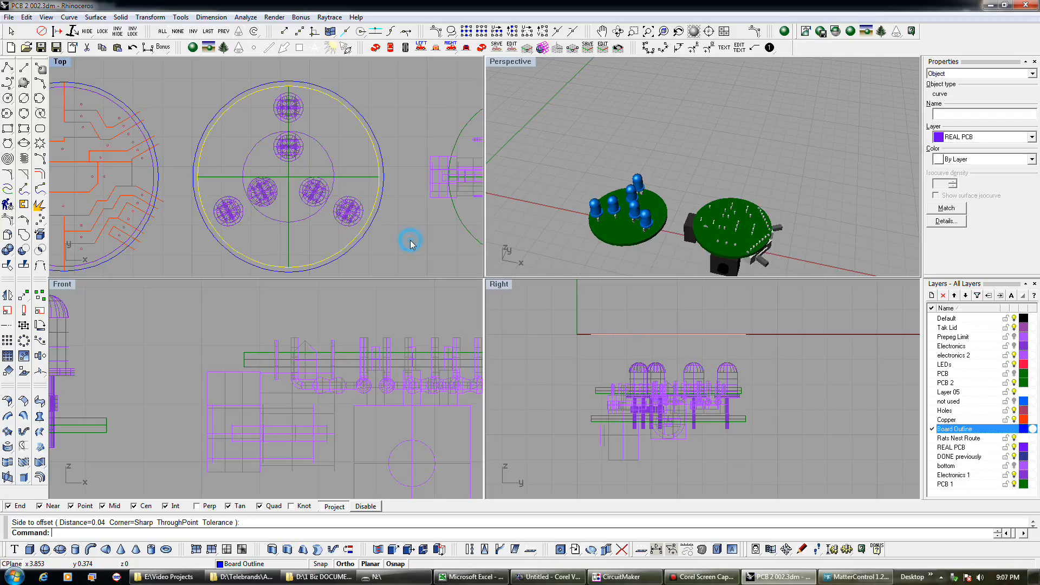
# Check the LED board's offset circle, reselect its inner outline curve, and make REAL PCB the current layer.
pyautogui.click(370, 230)
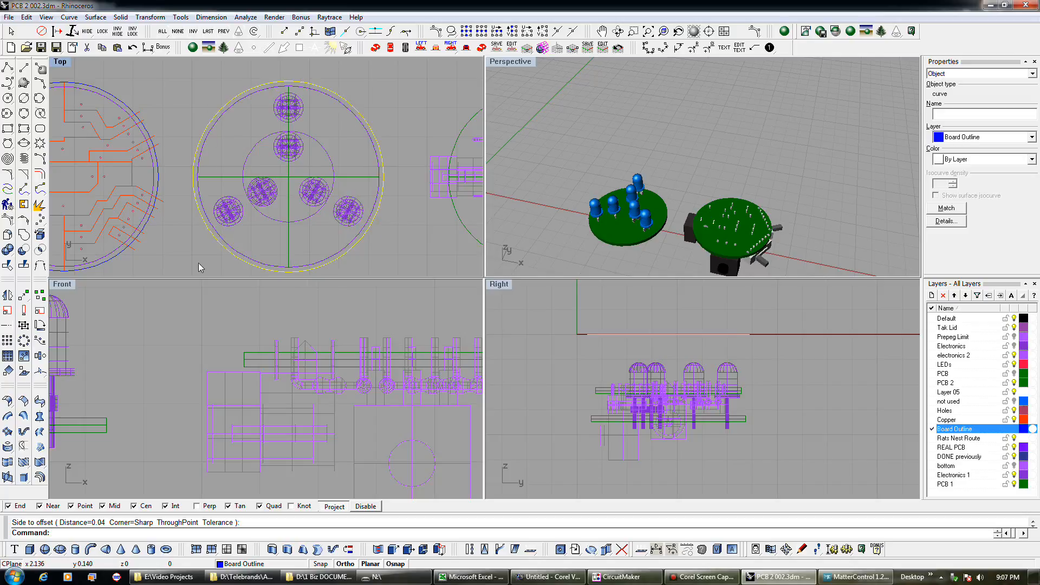
pyautogui.click(349, 250)
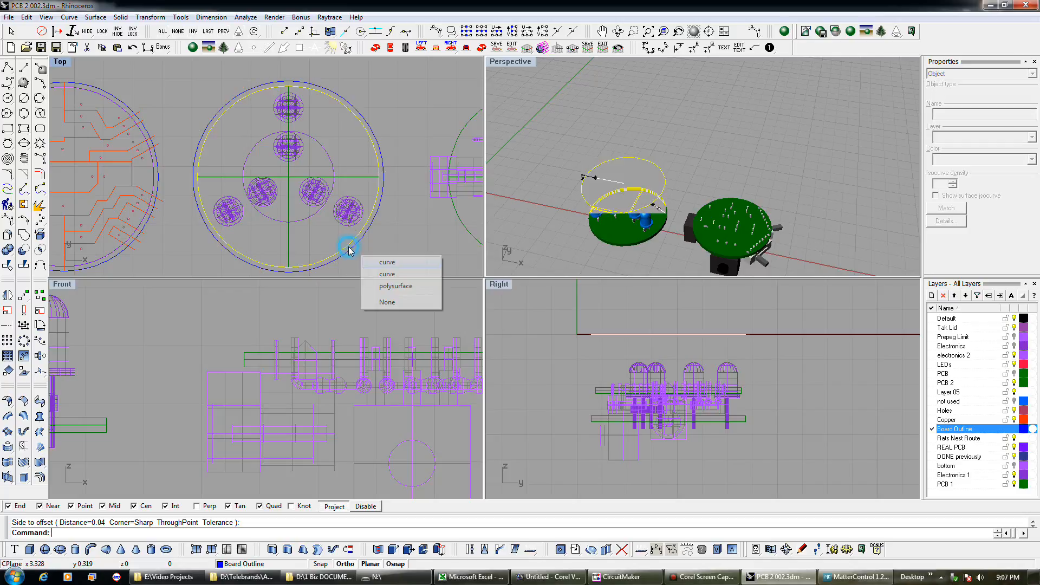
pyautogui.click(374, 262)
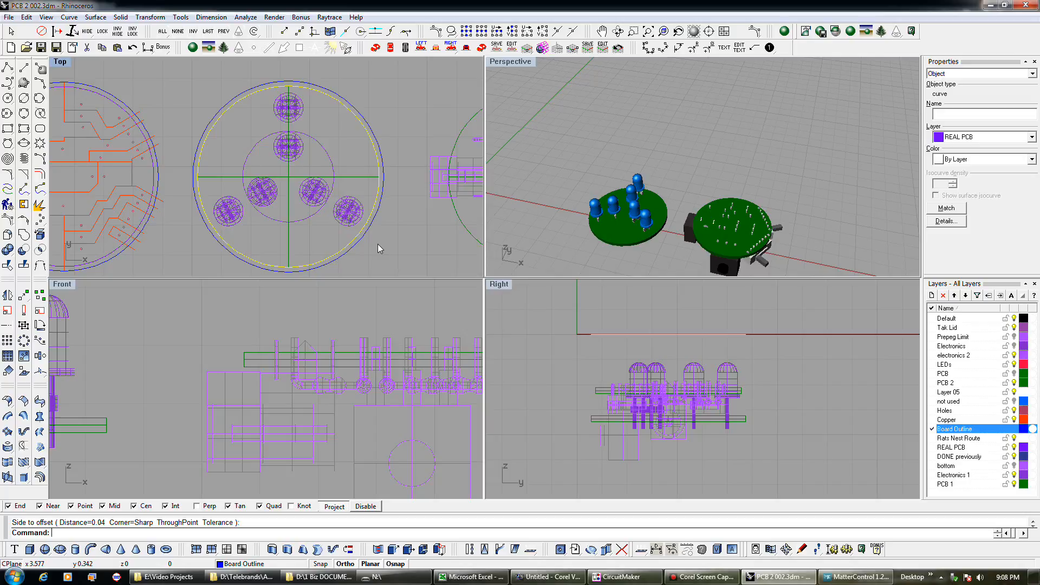
pyautogui.moveTo(382, 240); pyautogui.dragTo(227, 219, button='right')
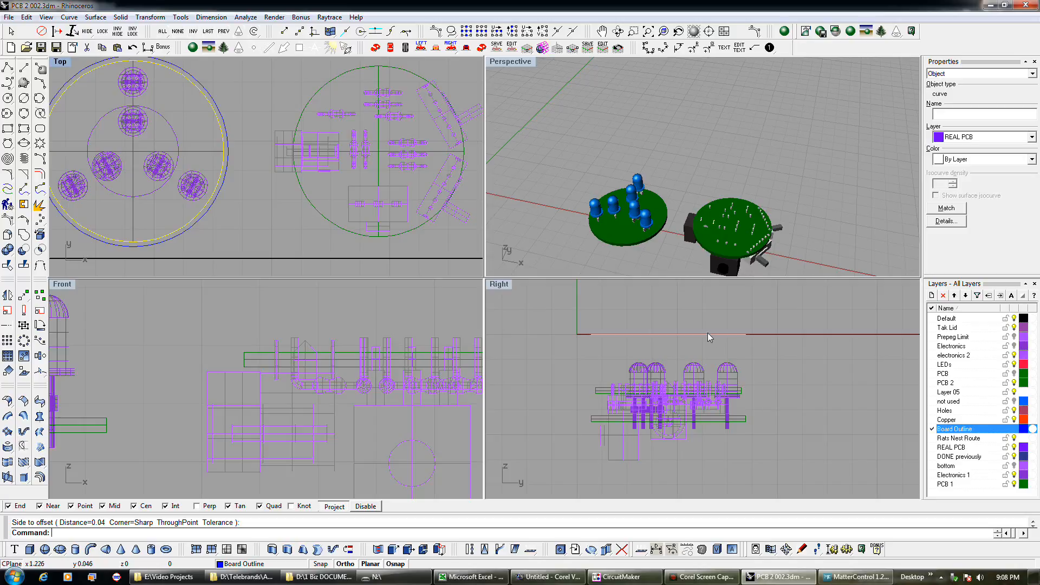
pyautogui.click(932, 446)
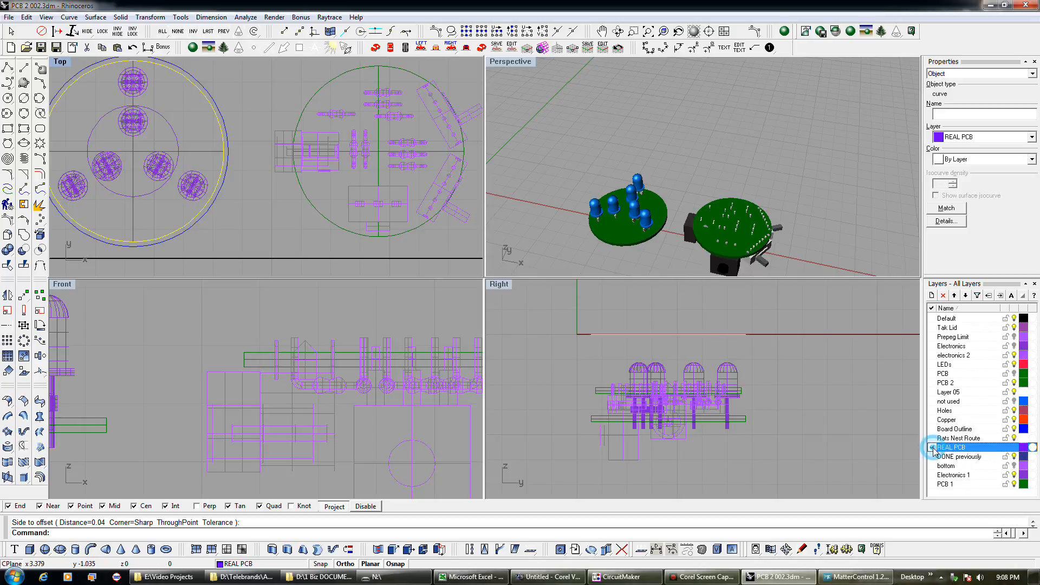